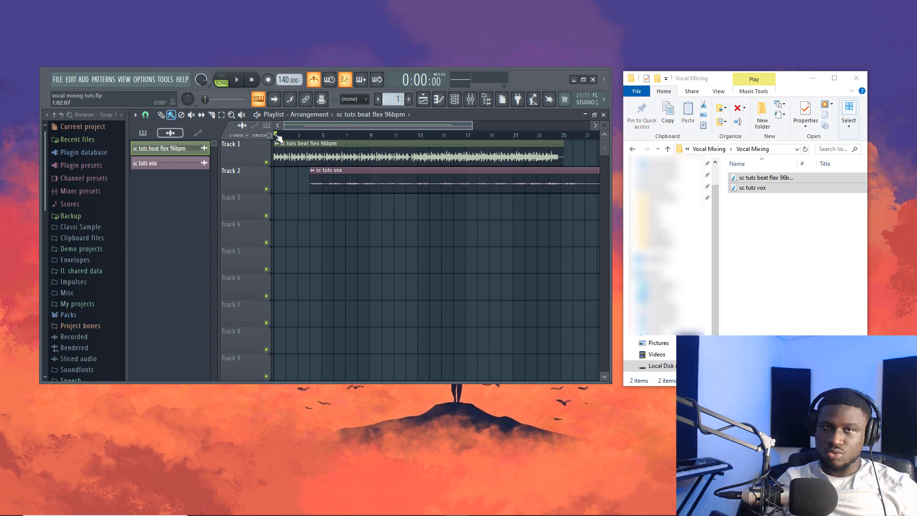
Step: Move the vocal clip on Track 2 to the start of the playlist so it aligns with the beat
drag(330, 171, 260, 173)
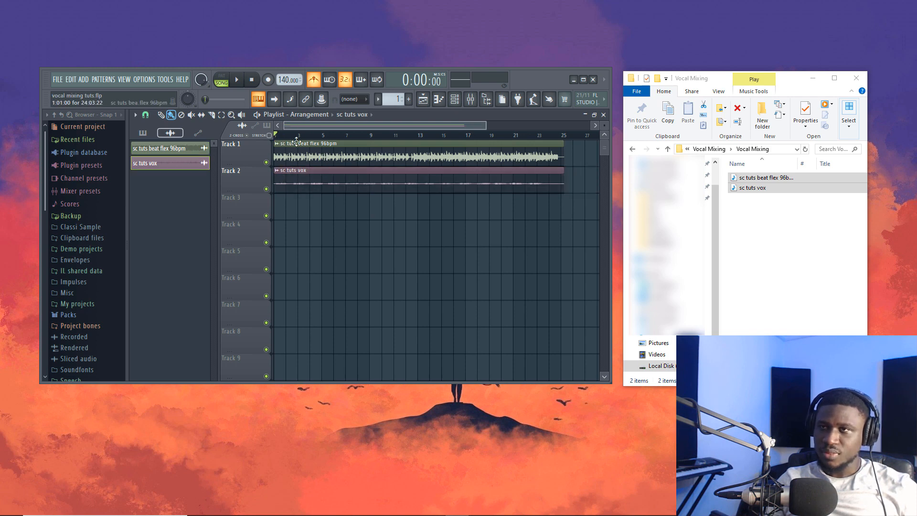
click(308, 115)
click(347, 122)
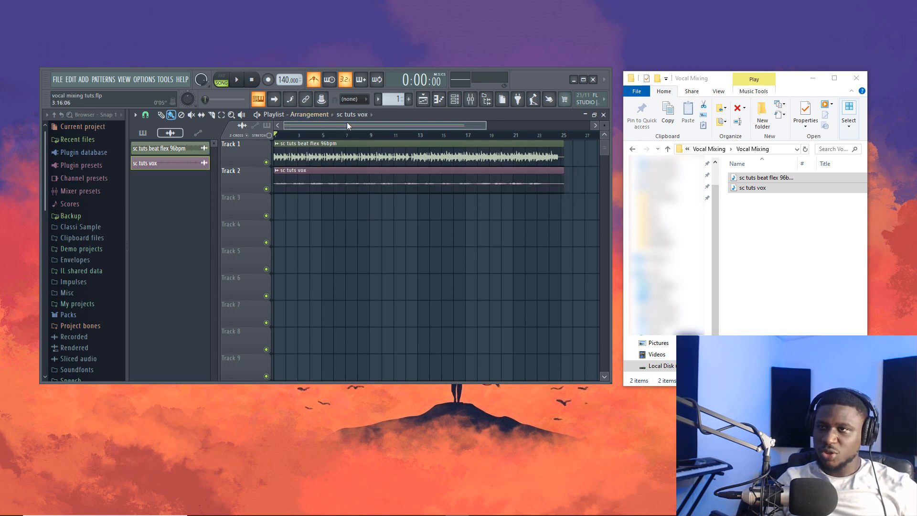
Step: Detect the beat sample's tempo using the 75 to 150 range and apply the detected 96 BPM to the project
double_click(357, 152)
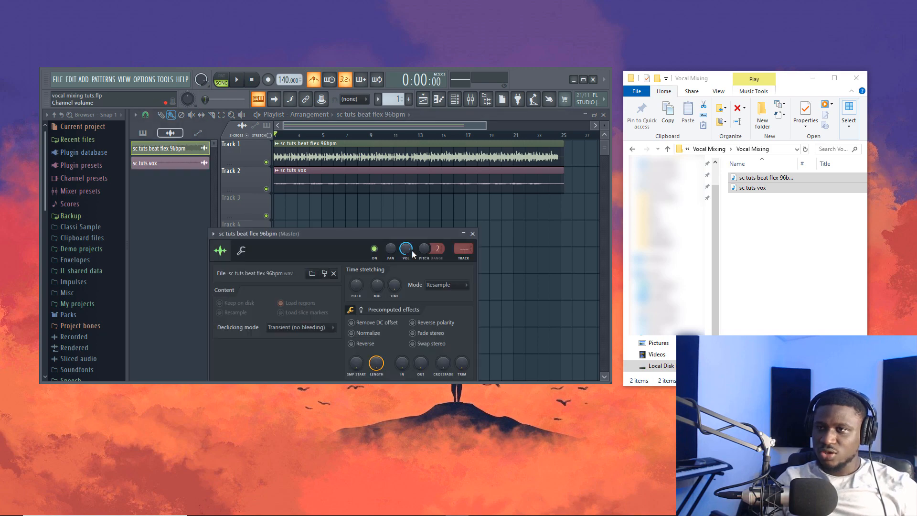
click(583, 79)
drag(364, 163, 495, 136)
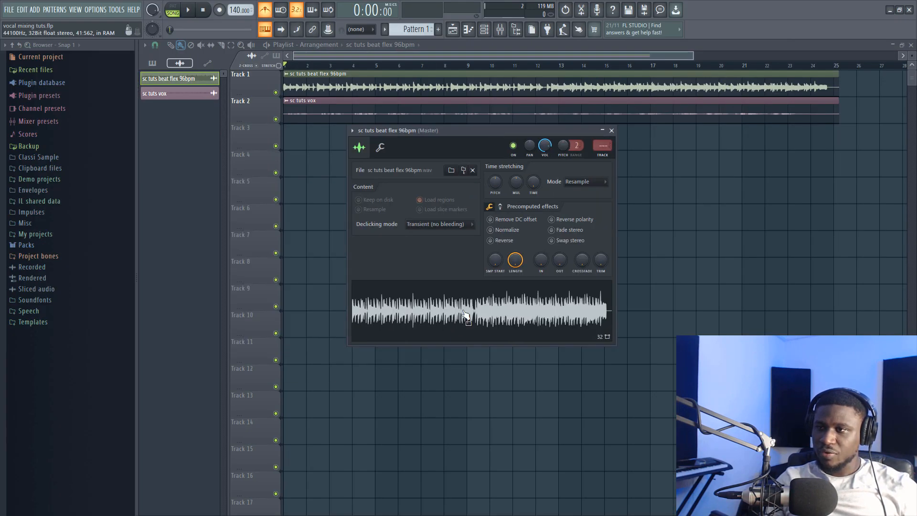
right_click(464, 309)
click(490, 407)
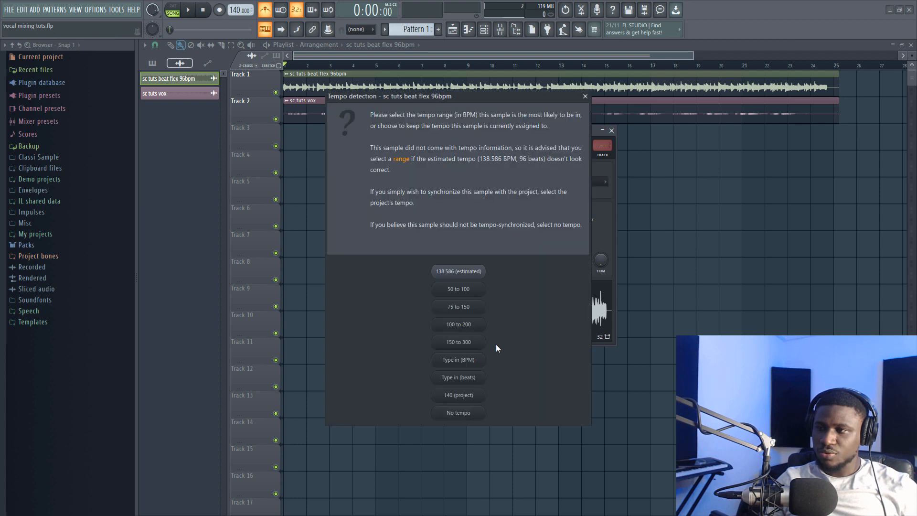
click(470, 310)
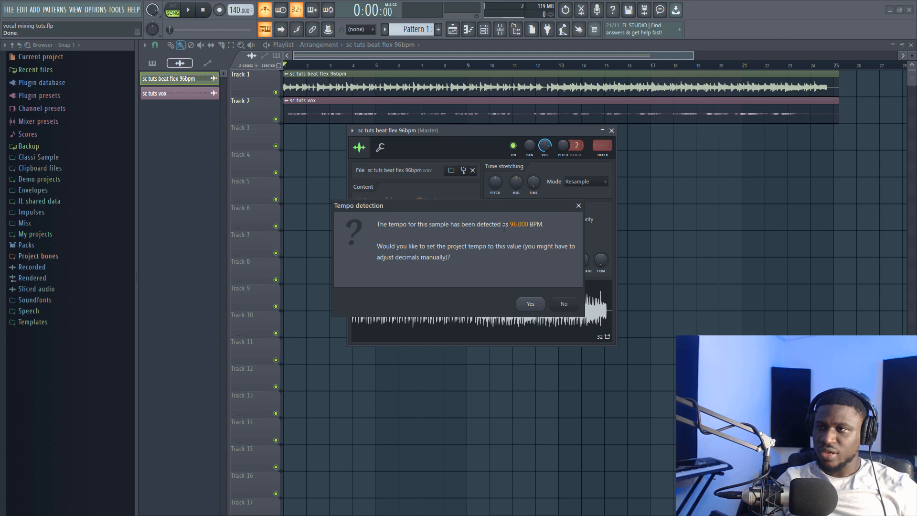
click(532, 305)
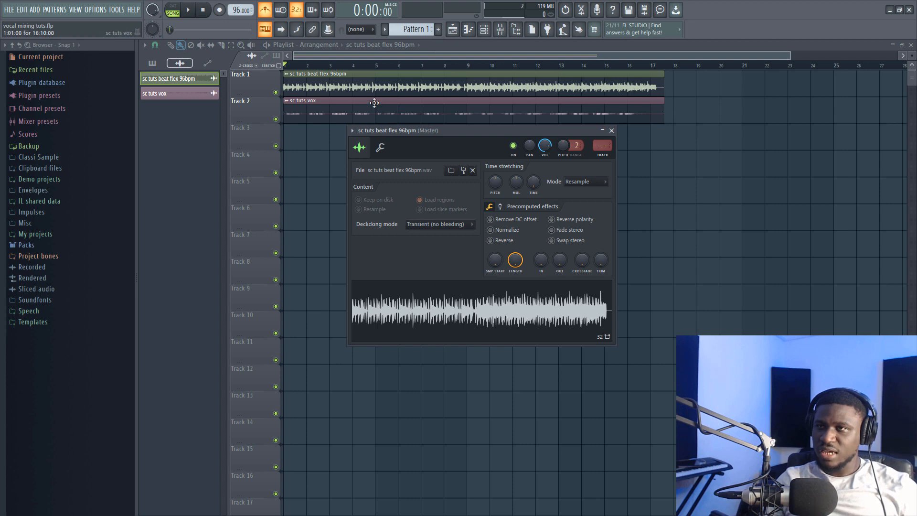
Step: Mute every playlist track except Track 1 and Track 2
click(298, 73)
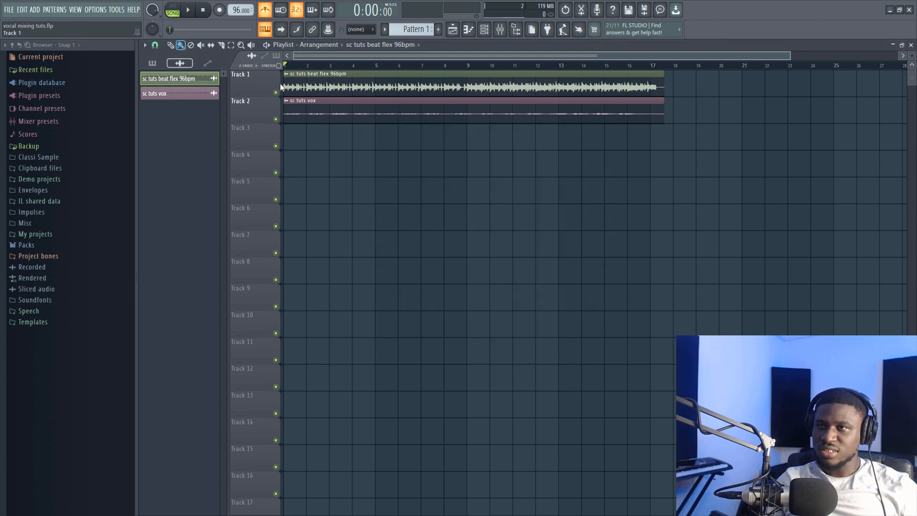
right_click(276, 92)
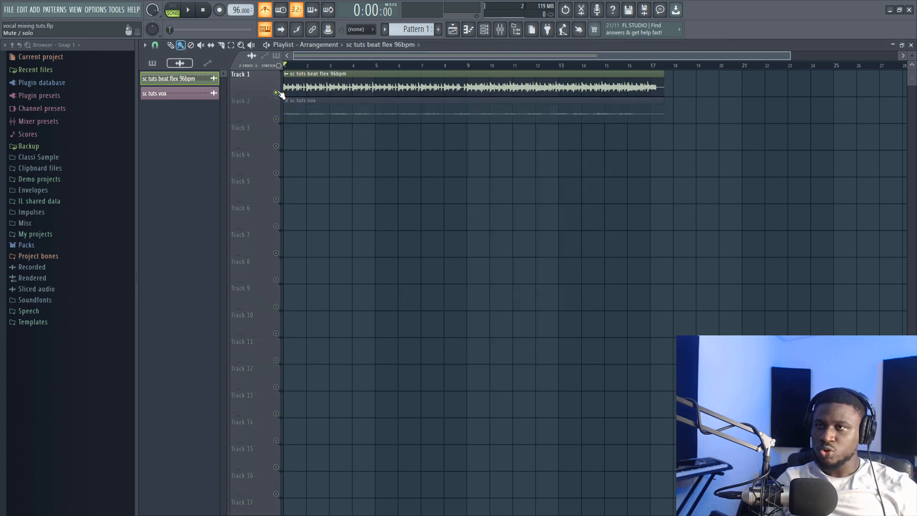
click(276, 119)
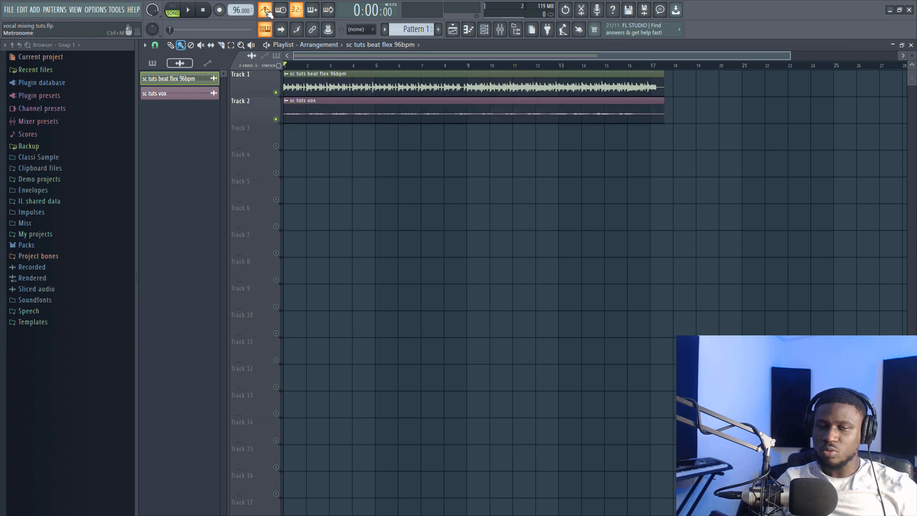
Step: Play the arrangement to check its timing against the metronome, and turn the metronome off
key(space)
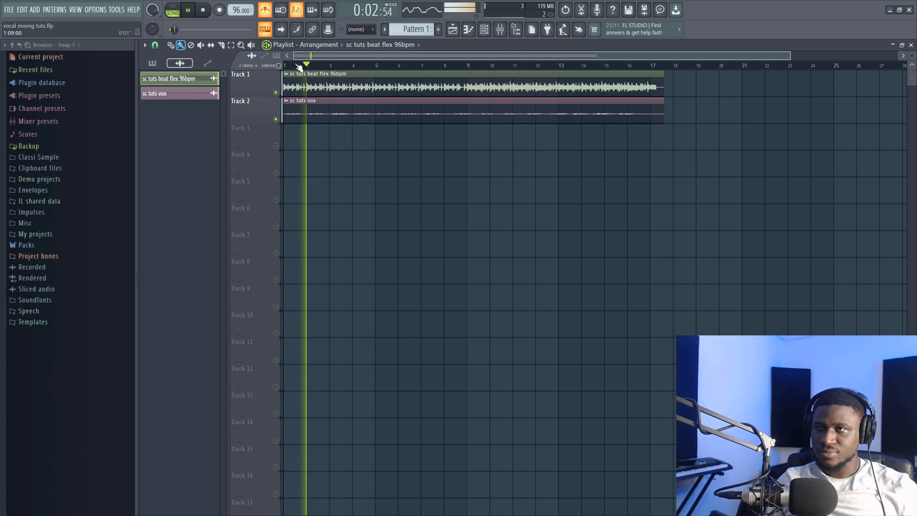
scroll(299, 67, up, 2)
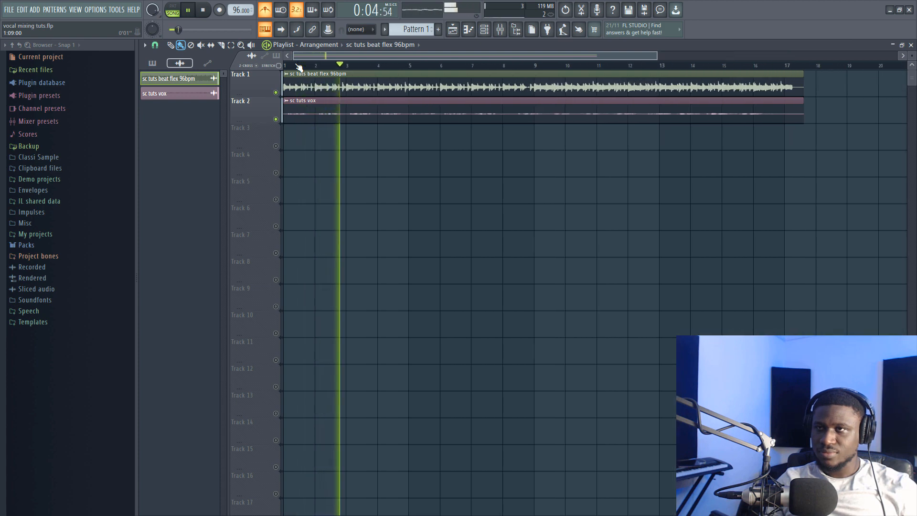
key(space)
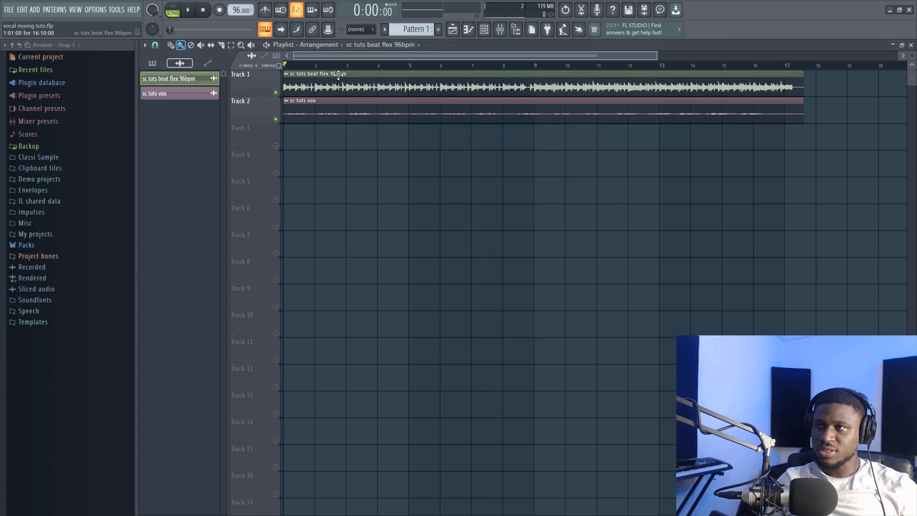
Step: Route the beat sample's channel to mixer insert 1
double_click(338, 75)
click(500, 29)
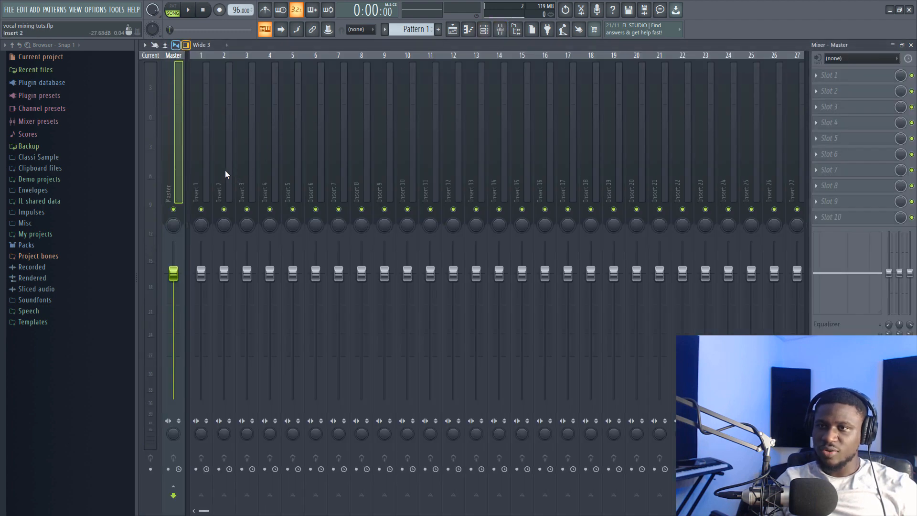
click(206, 174)
key(ctrl+l)
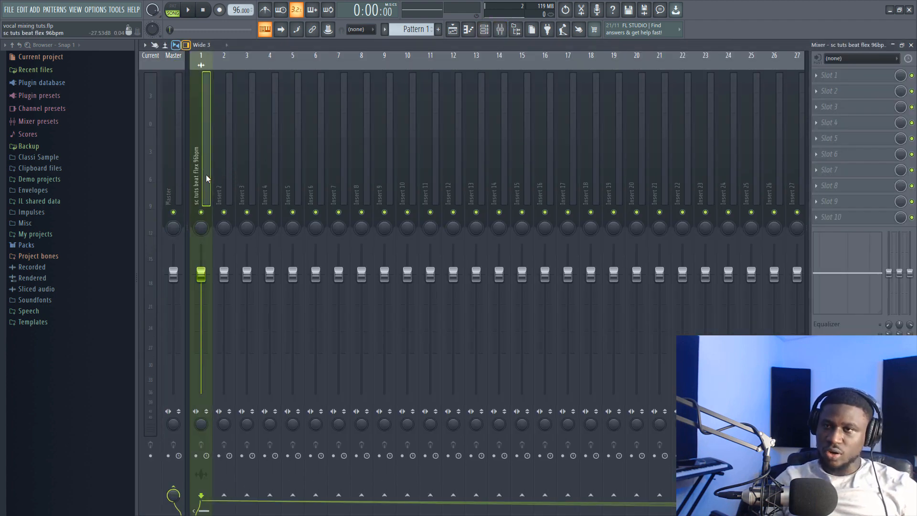
Step: Route the vocal sample's channel to mixer insert 2
click(453, 29)
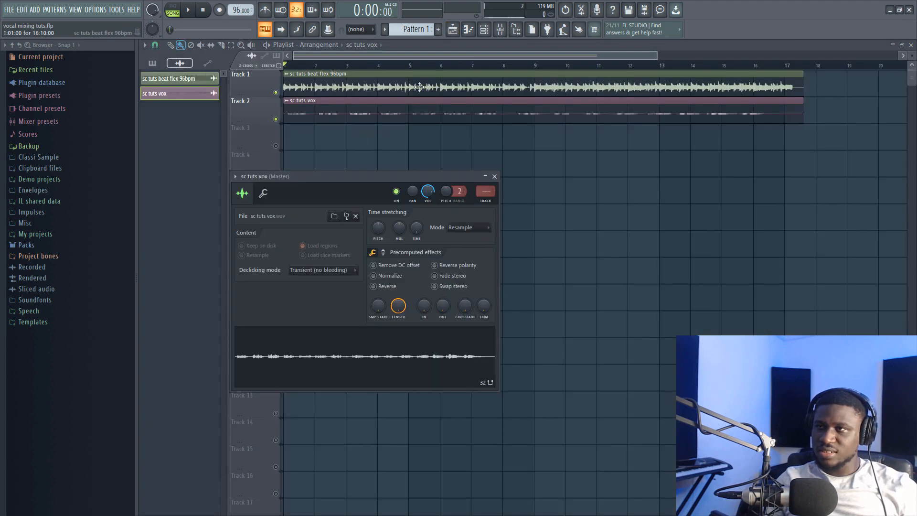
click(500, 29)
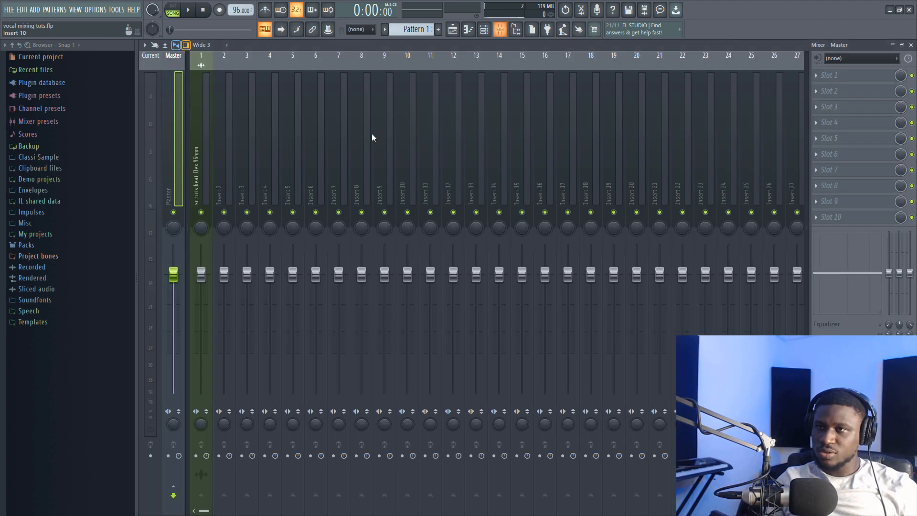
click(224, 191)
key(ctrl+l)
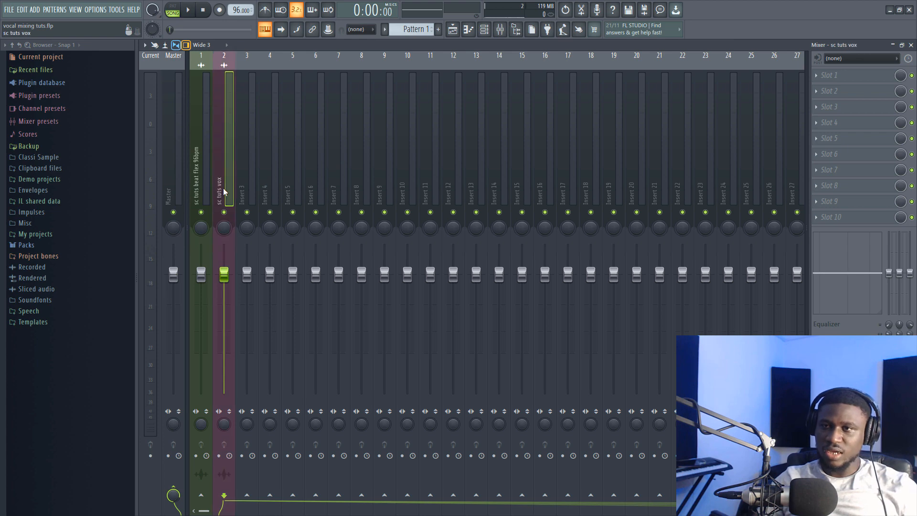
Step: Play the arrangement from the start to compare the loudness of the beat and the vocal
click(453, 32)
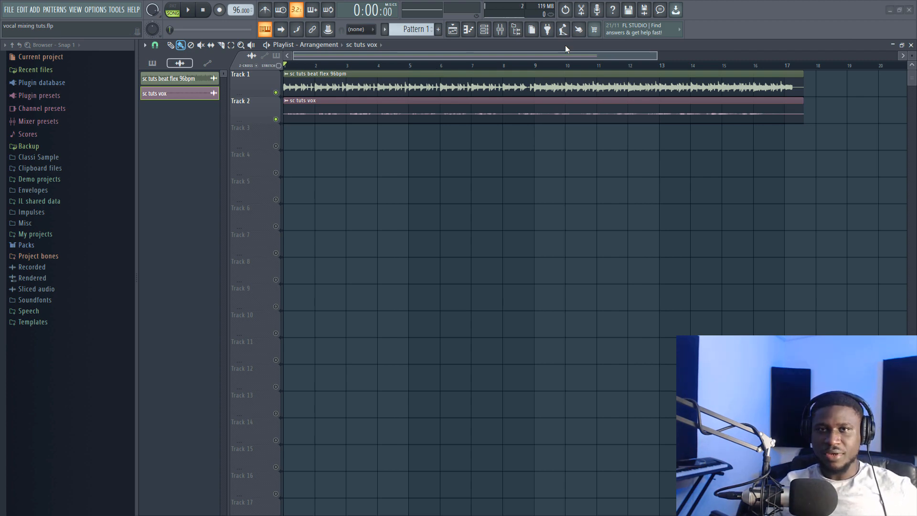
click(500, 29)
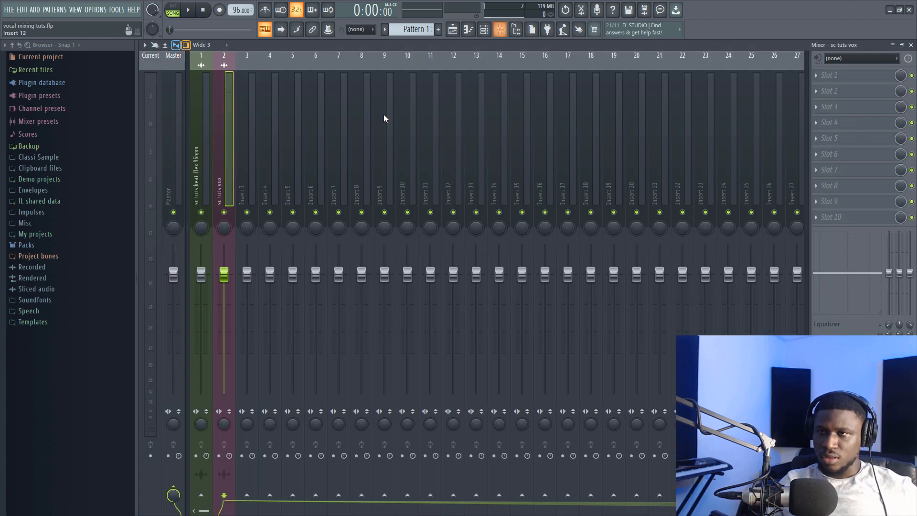
click(453, 29)
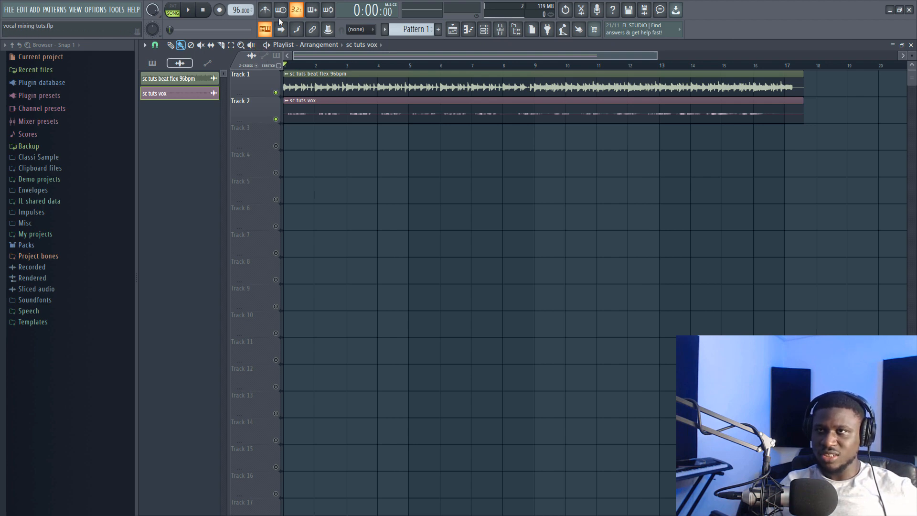
key(space)
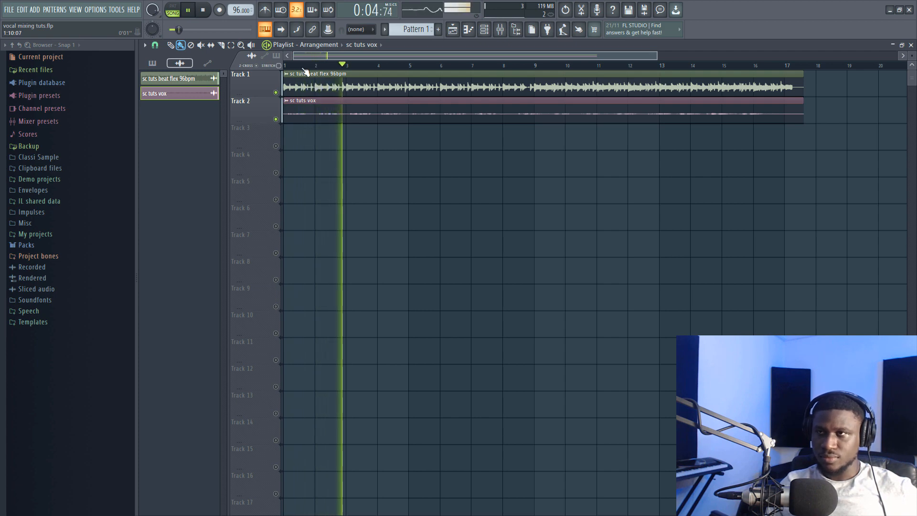
key(space)
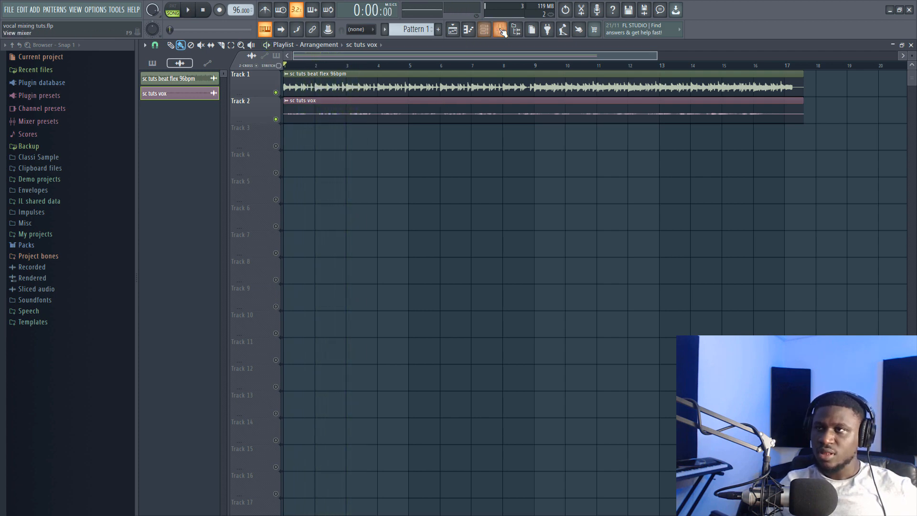
Step: Try lowering the beat's mixer volume to about -6.8 dB during playback, and reset the fader to its default
click(501, 29)
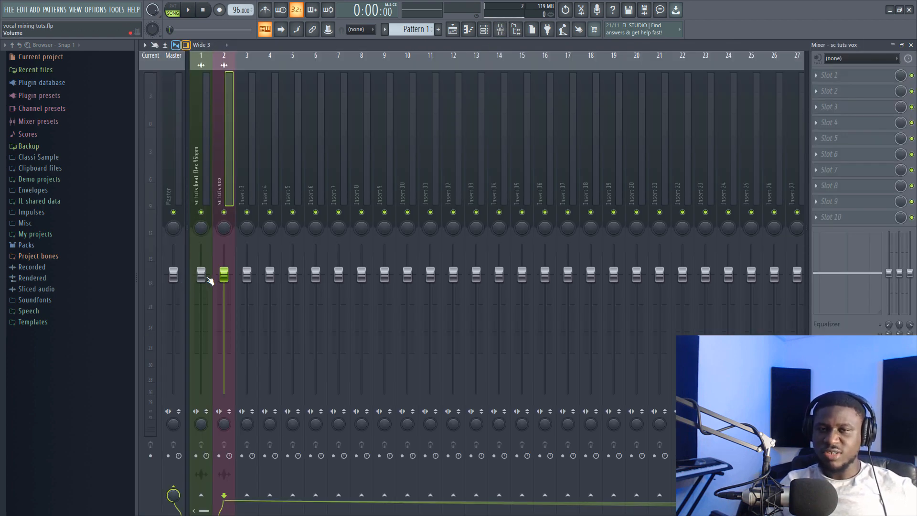
drag(207, 276, 206, 325)
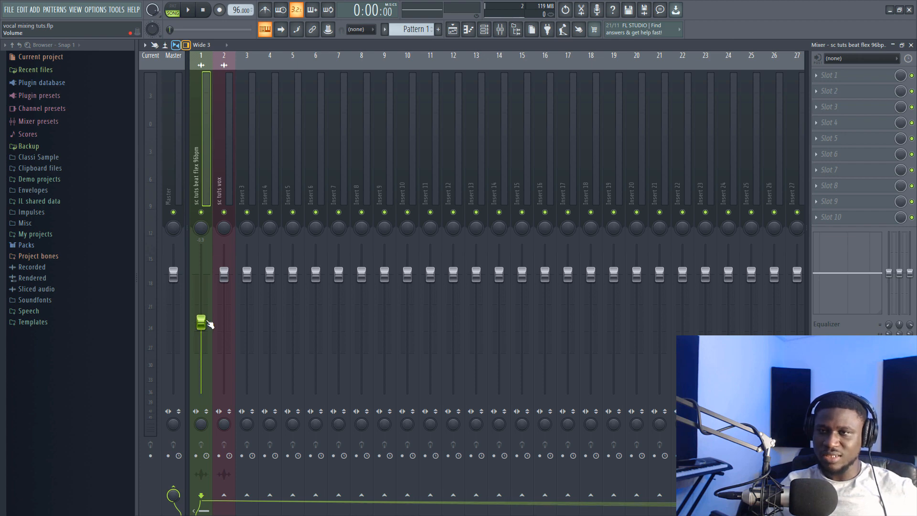
key(space)
drag(209, 323, 209, 308)
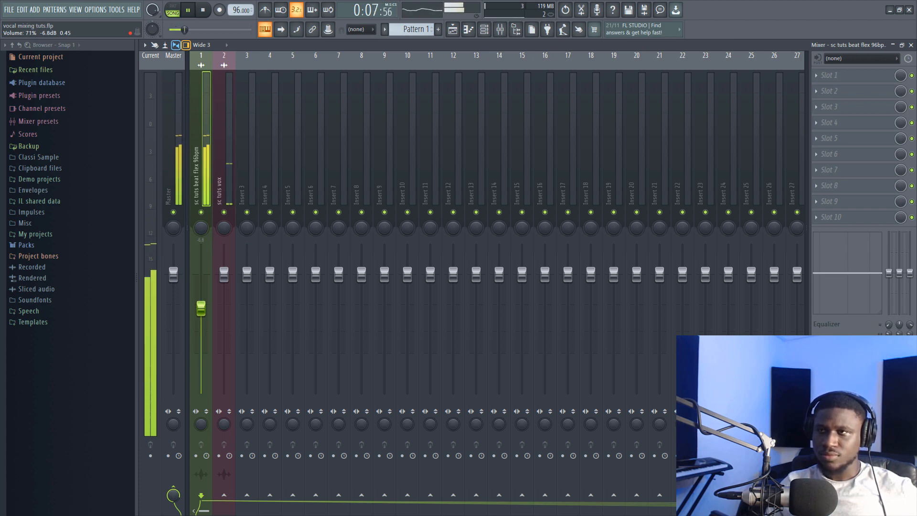
key(space)
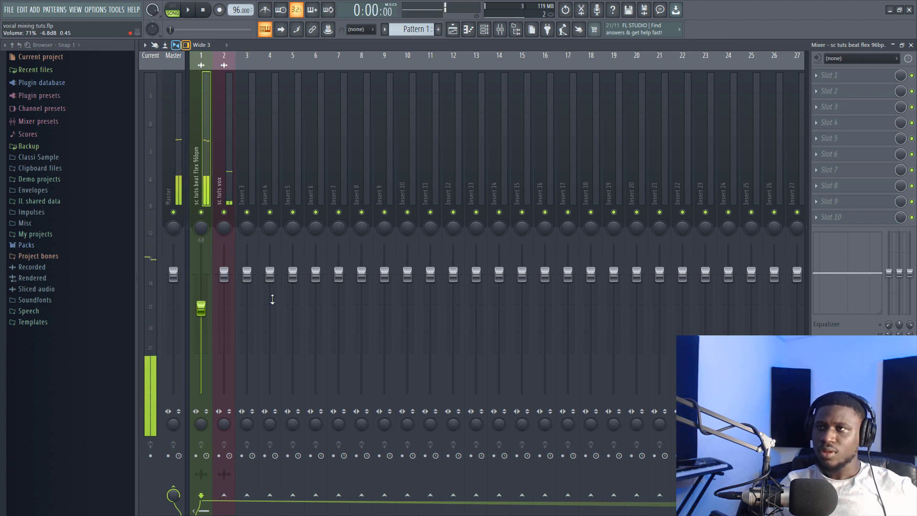
right_click(202, 308)
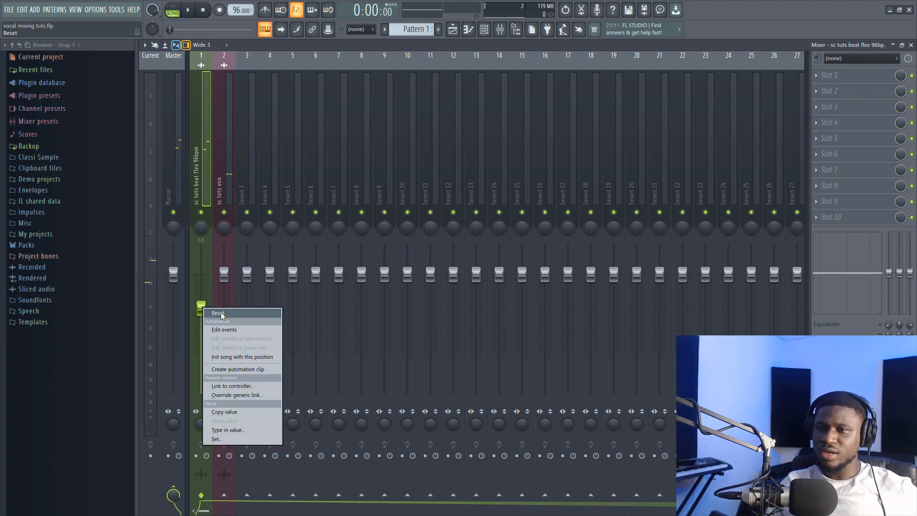
click(221, 314)
Step: Normalize both the vocal sample and the beat sample
click(452, 29)
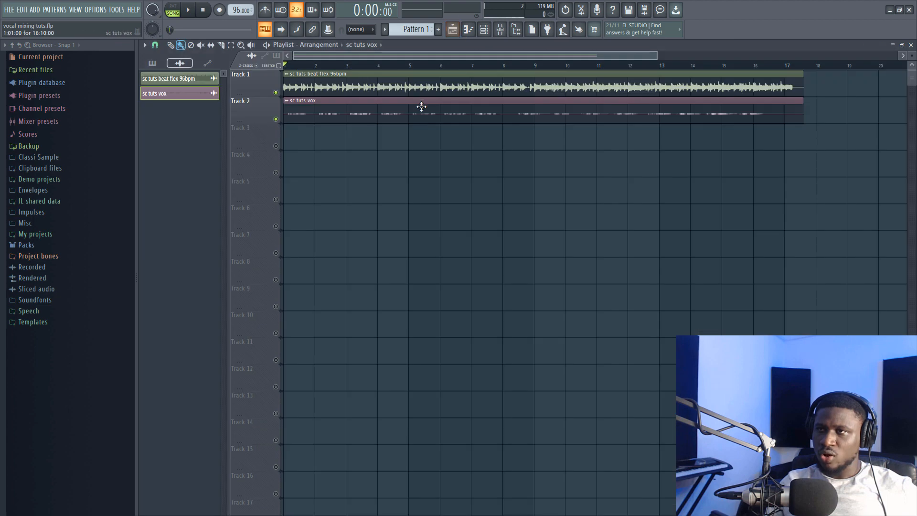
double_click(422, 107)
click(383, 276)
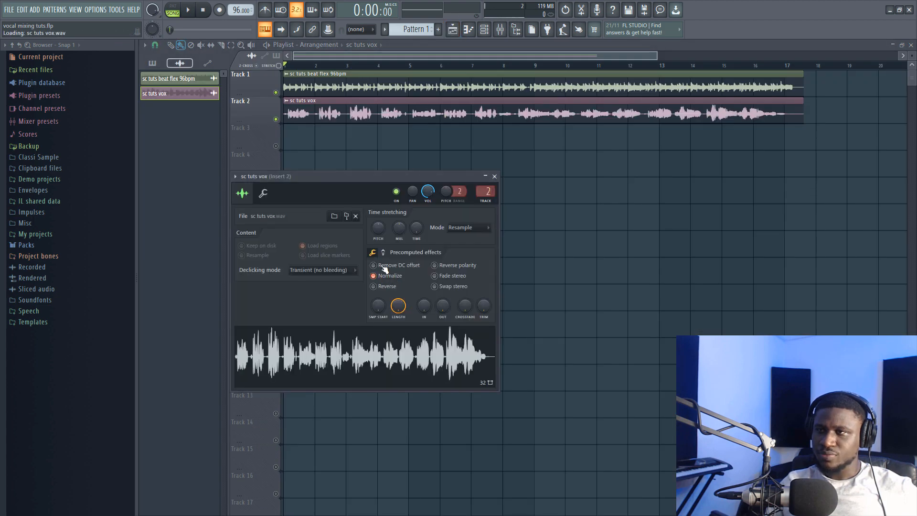
double_click(444, 88)
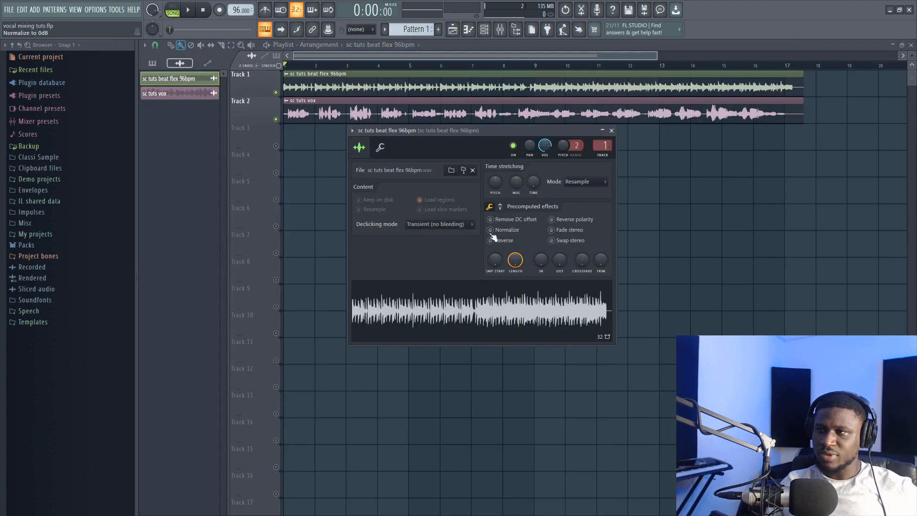
click(491, 231)
Step: Play the normalized beat and vocal while watching their mixer levels, and return to the playlist
click(499, 30)
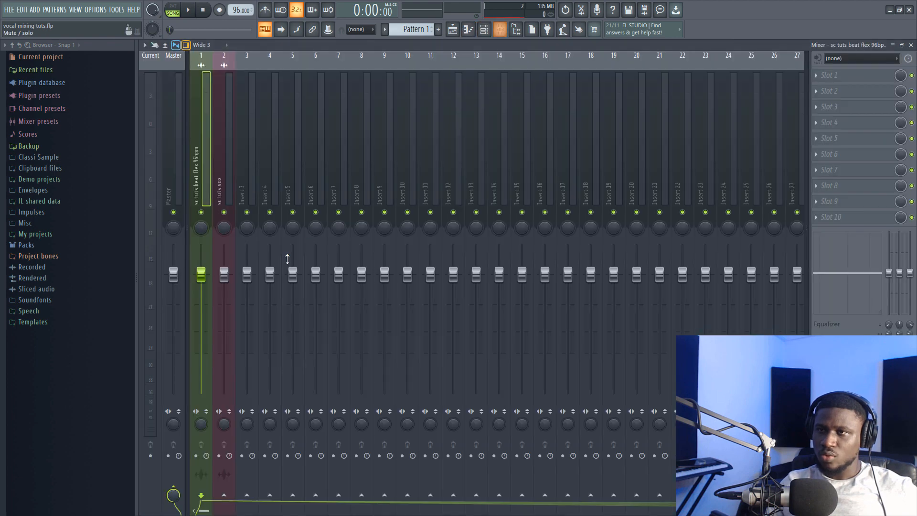
key(space)
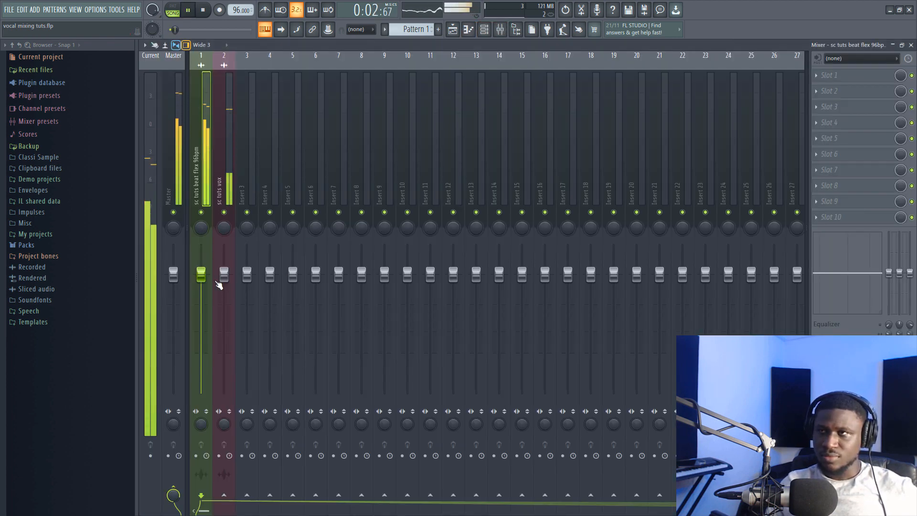
key(space)
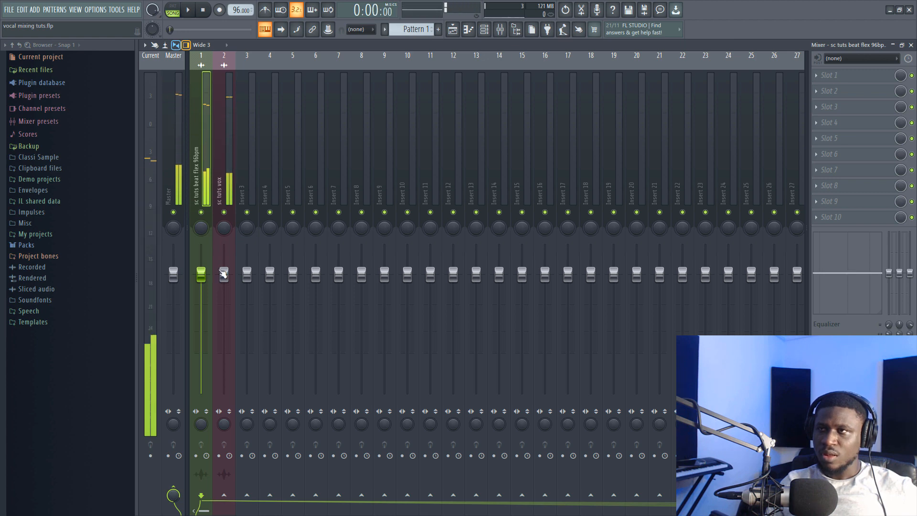
click(459, 35)
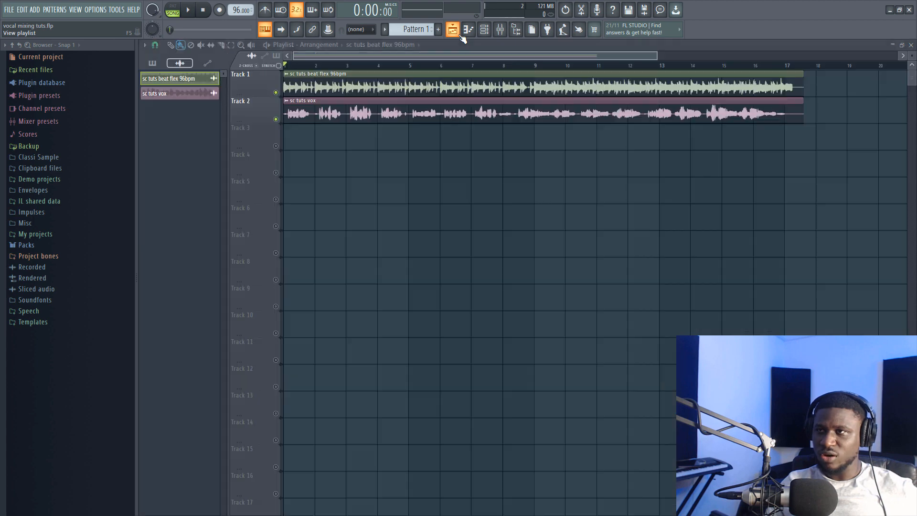
Step: Turn off normalization for both the vocal sample and the beat sample
double_click(424, 115)
click(394, 286)
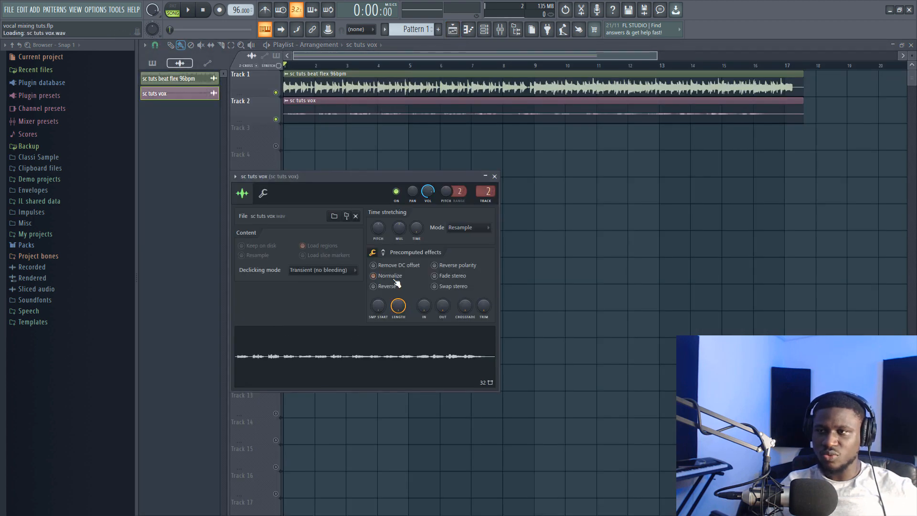
double_click(401, 86)
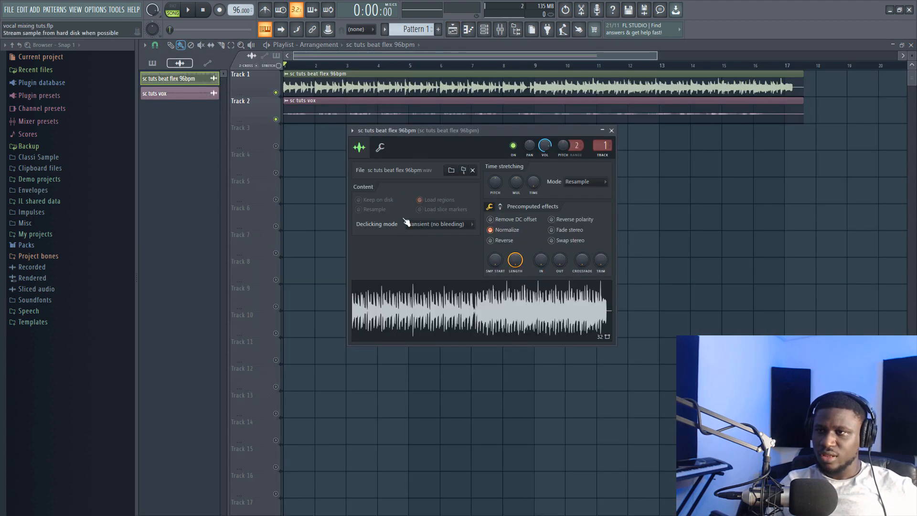
click(490, 230)
Step: Lower the beat's mixer fader well below the vocal's level and play the song to judge the balance
click(500, 30)
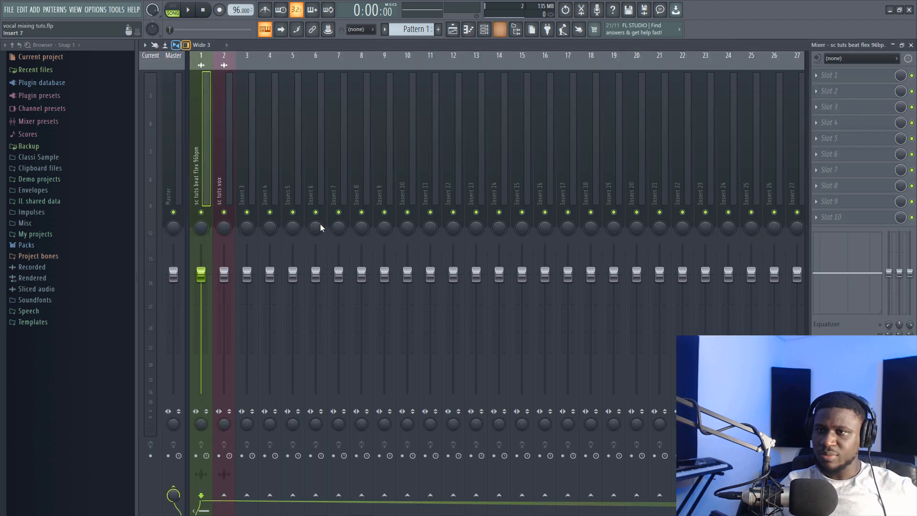
drag(201, 275, 202, 323)
key(space)
key(space)
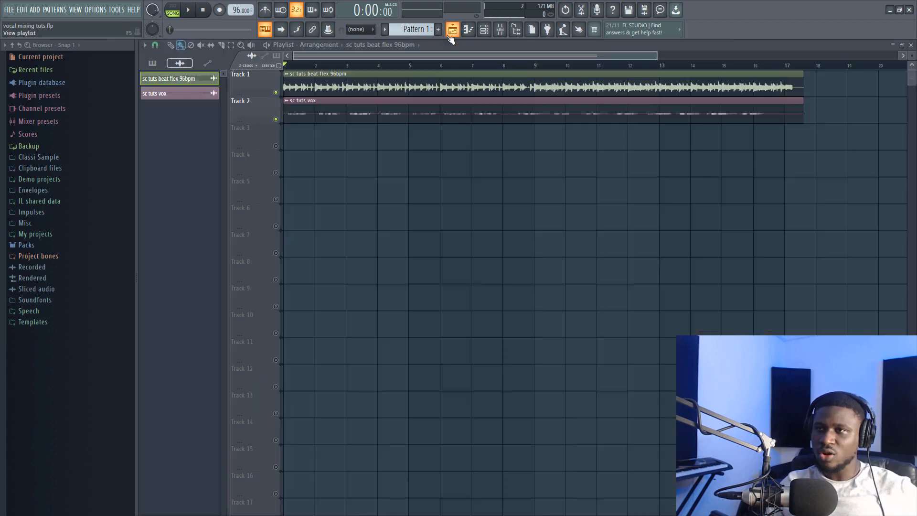
Step: Play several sections of the arrangement to check the balance, fine-tuning the beat's mixer volume during playback
click(452, 29)
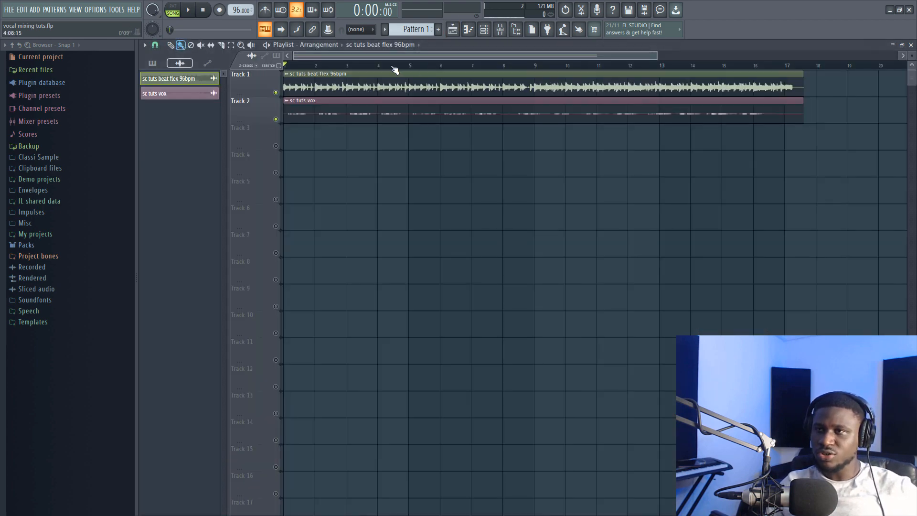
key(space)
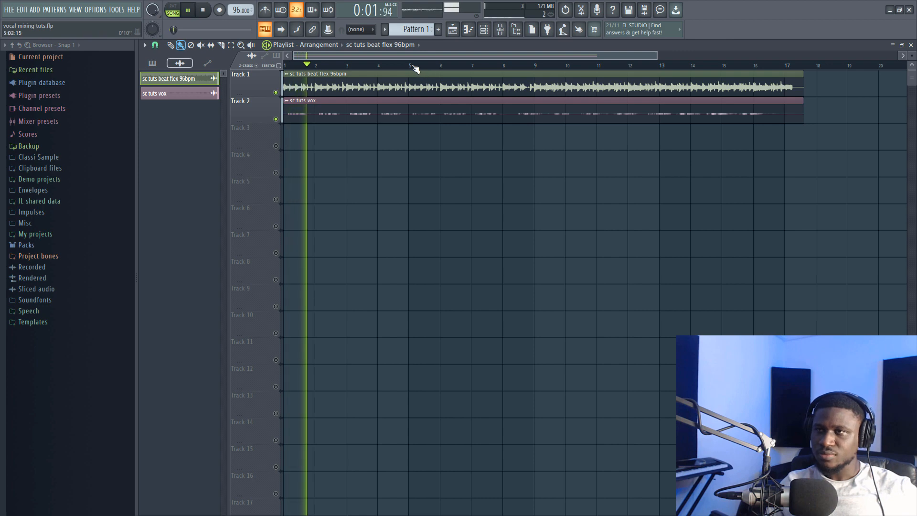
click(470, 65)
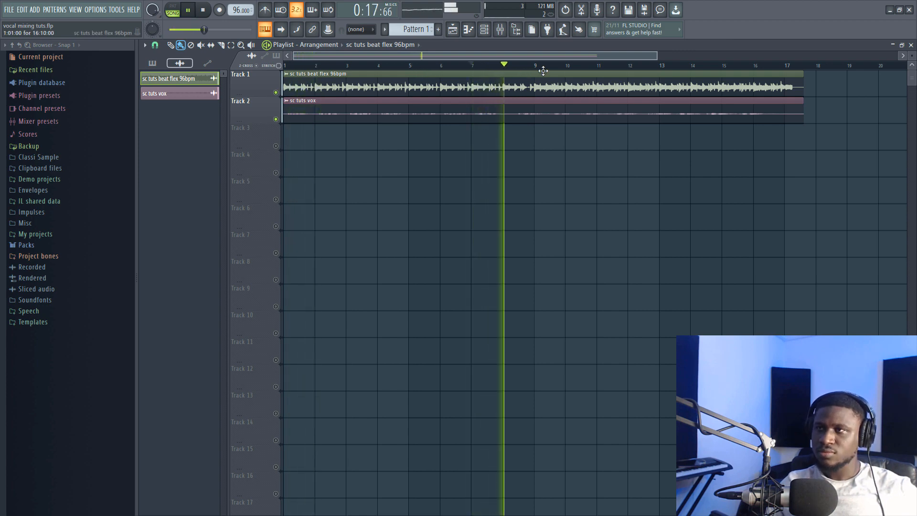
click(502, 31)
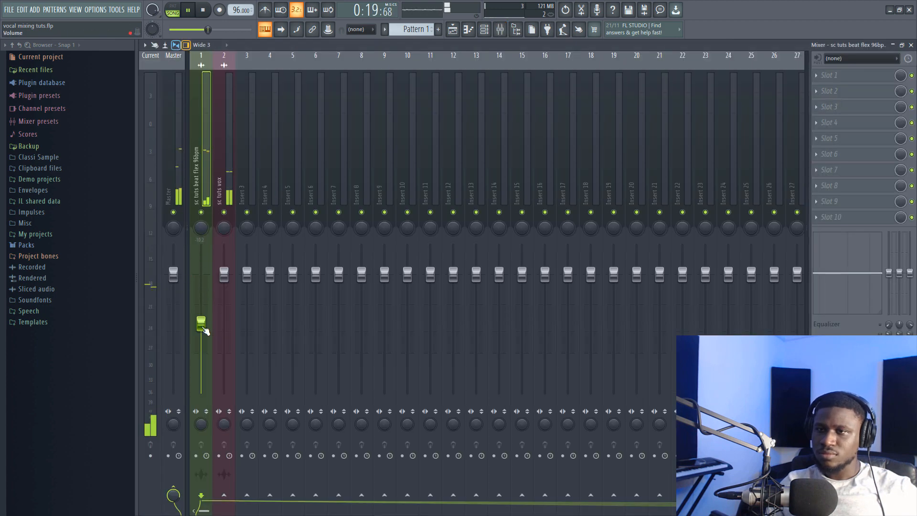
drag(201, 330, 201, 323)
click(452, 29)
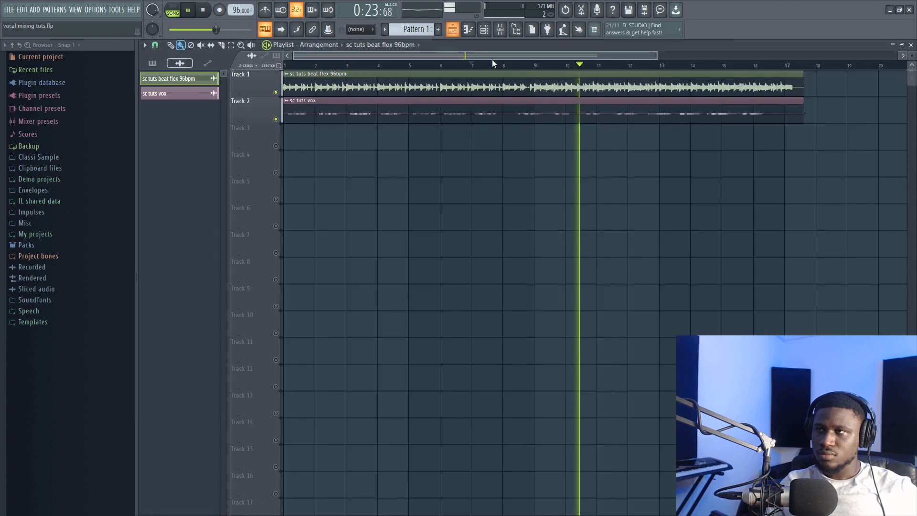
click(659, 65)
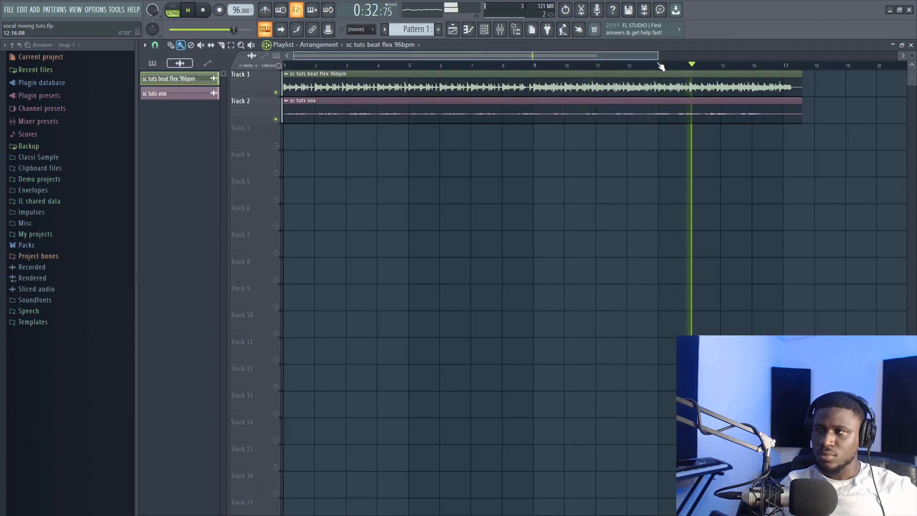
key(space)
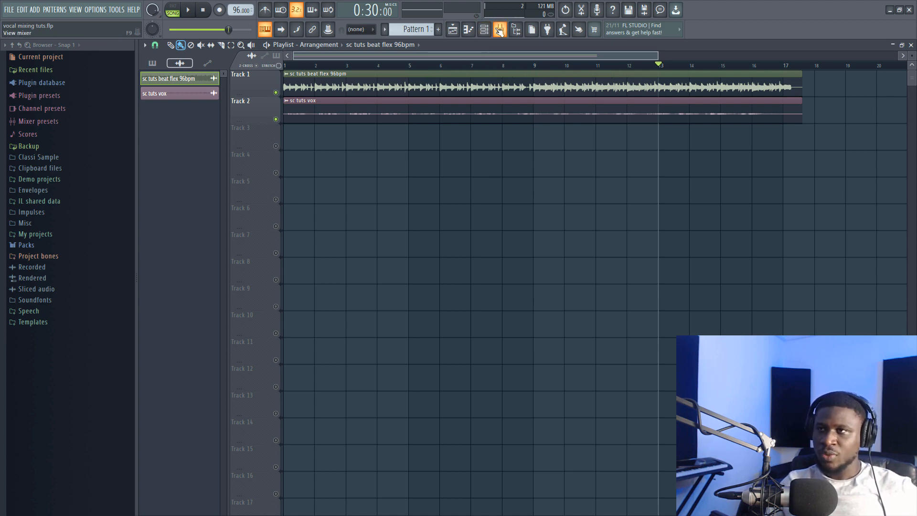
key(F9)
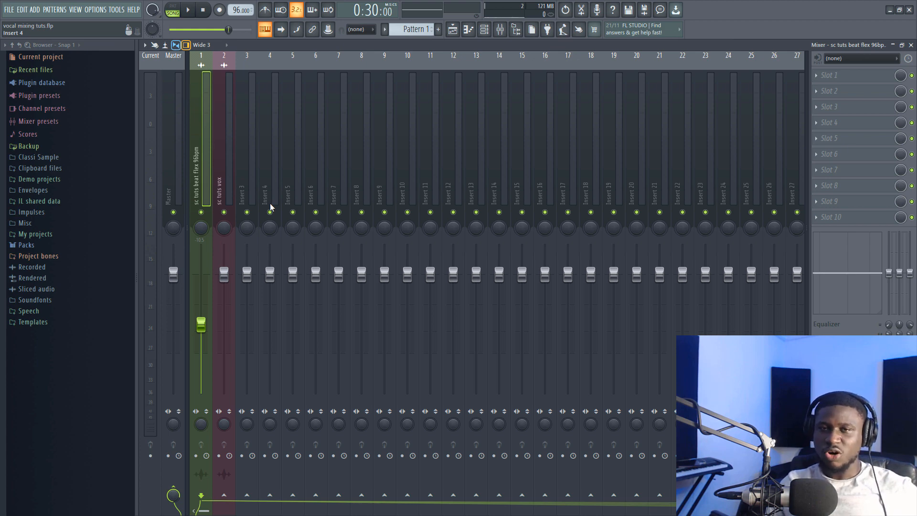
key(F5)
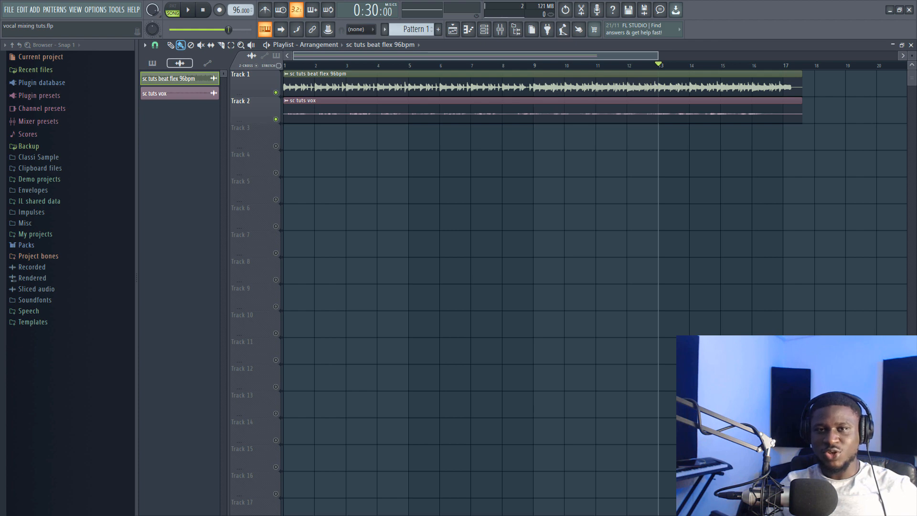
Step: Load Pitcher in the first effect slot of the vocal's mixer track and set its scale to Major
key(F9)
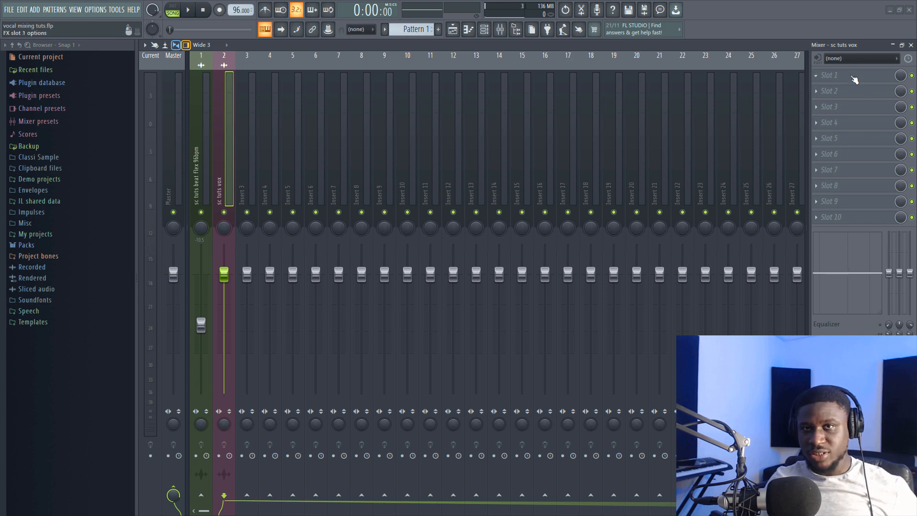
click(855, 79)
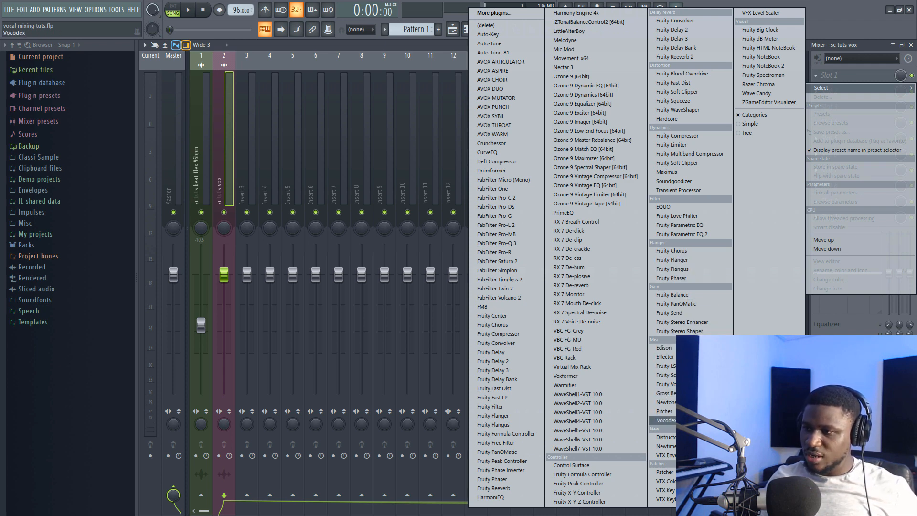
click(665, 412)
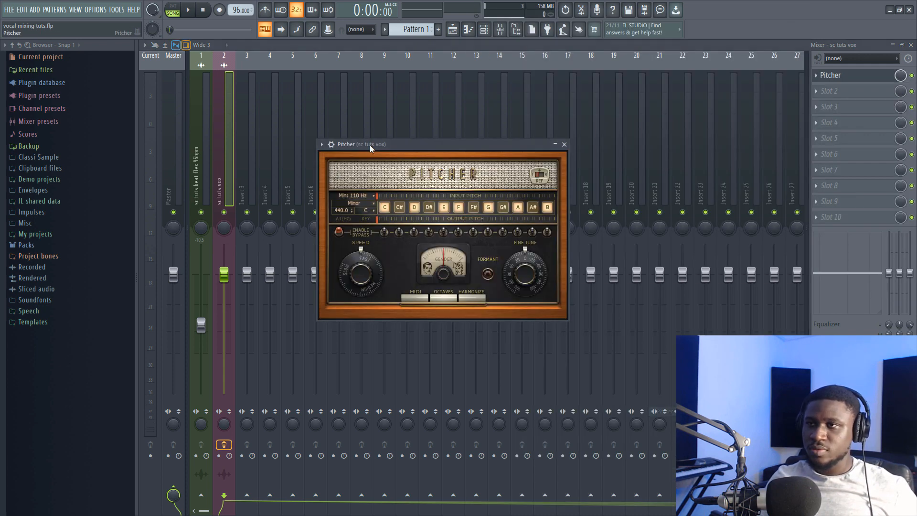
drag(372, 144, 422, 127)
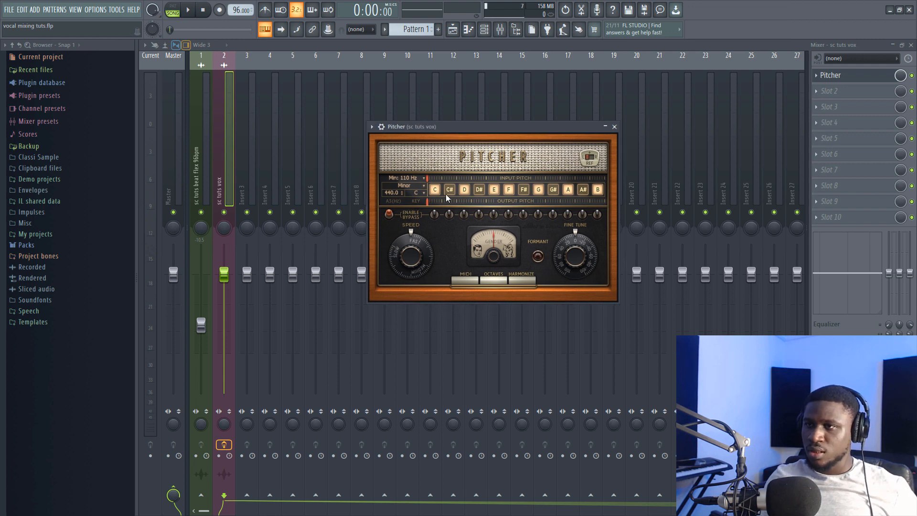
click(404, 187)
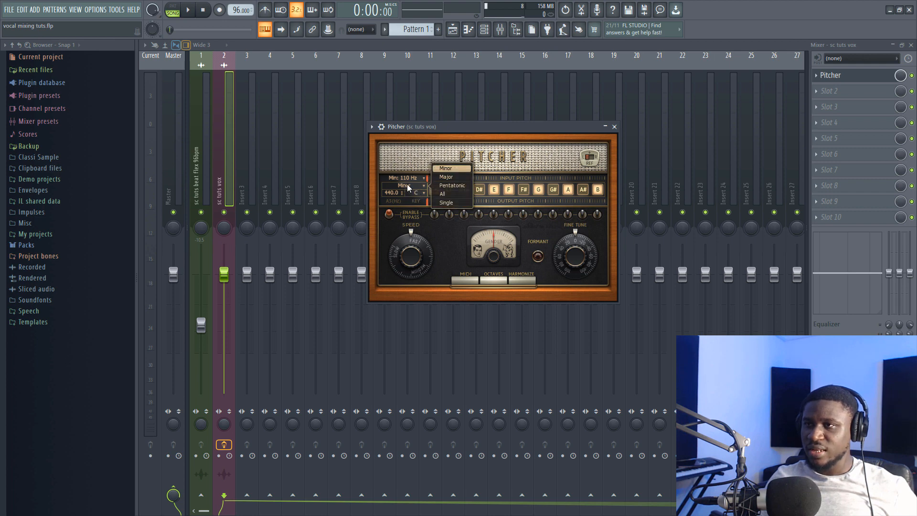
click(447, 180)
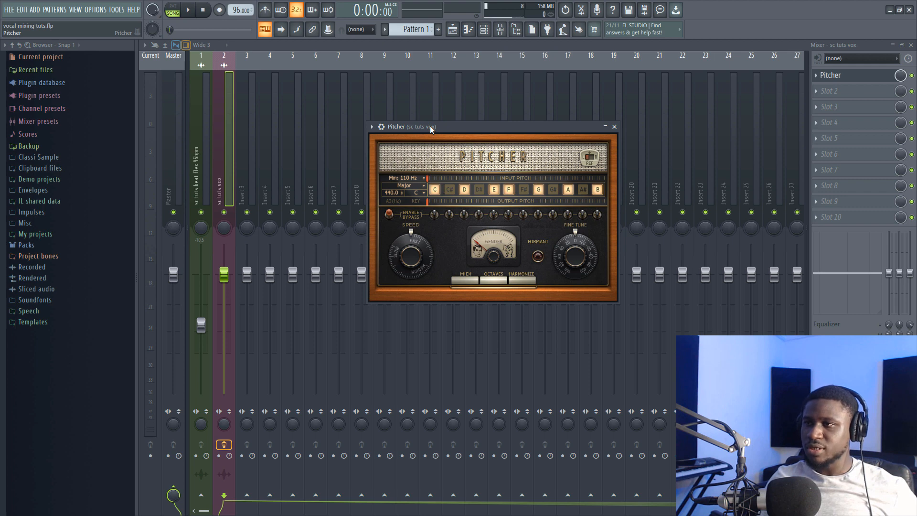
Step: Adjust Pitcher's correction speed while playing the song, and set it to 65
key(space)
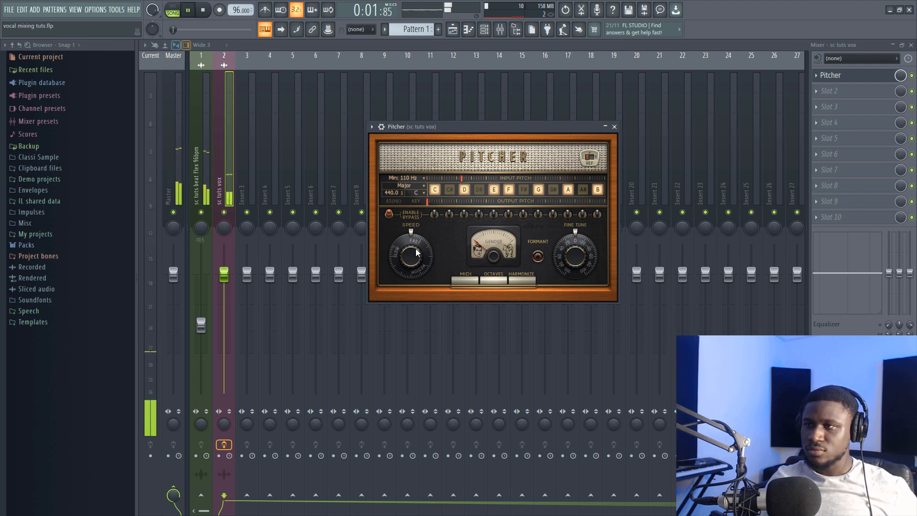
mouse_move(416, 248)
mouse_down()
mouse_move(416, 237)
mouse_move(415, 249)
mouse_up()
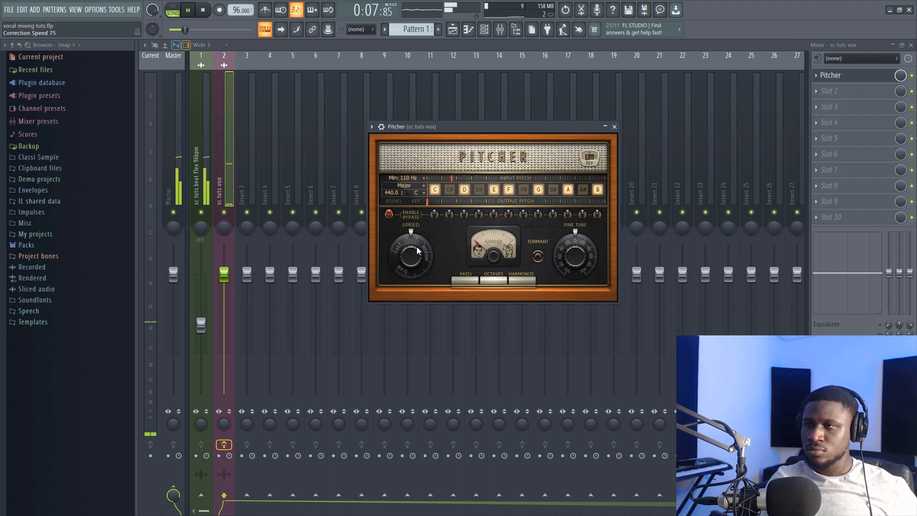
drag(417, 251, 417, 253)
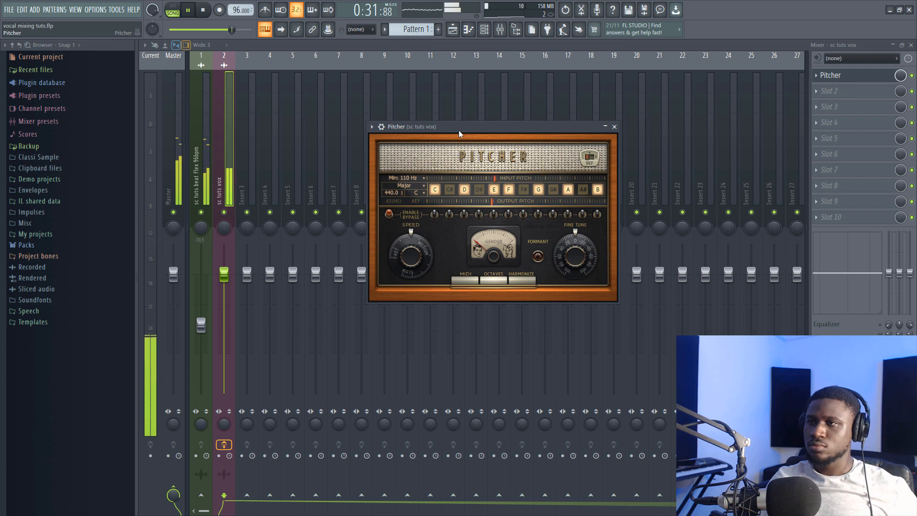
key(space)
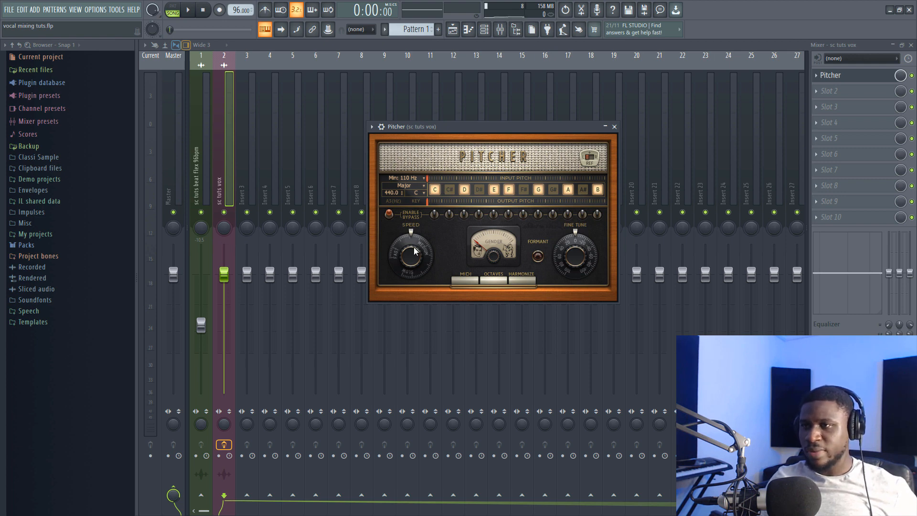
drag(414, 251, 414, 256)
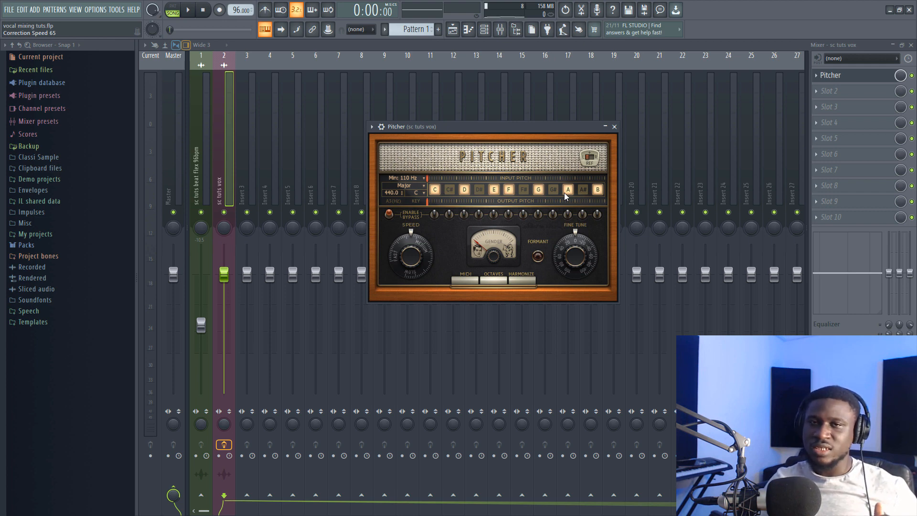
Step: Add Fruity Compressor to the second effect slot of the vocal's mixer track
click(500, 30)
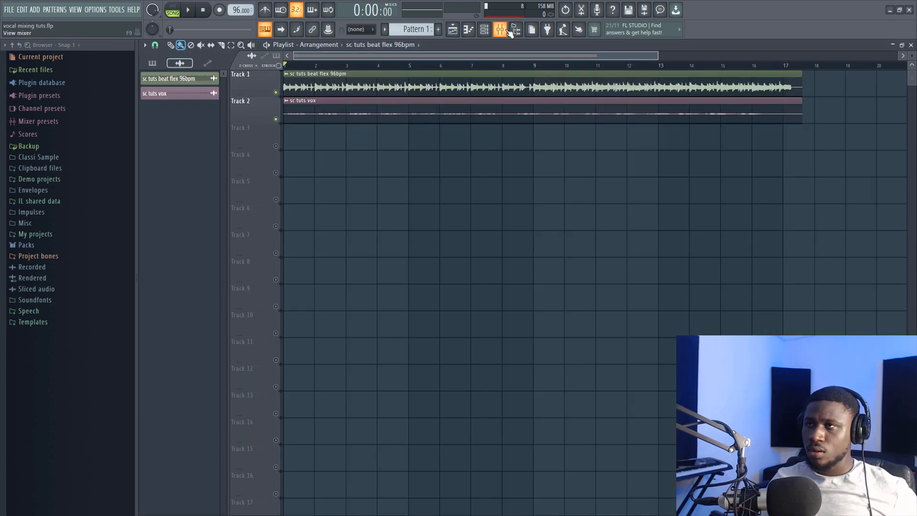
click(500, 30)
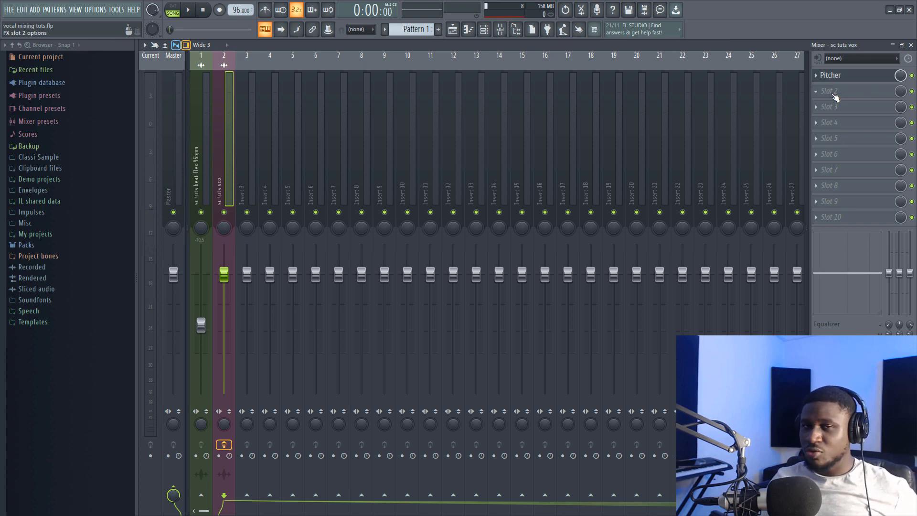
click(835, 97)
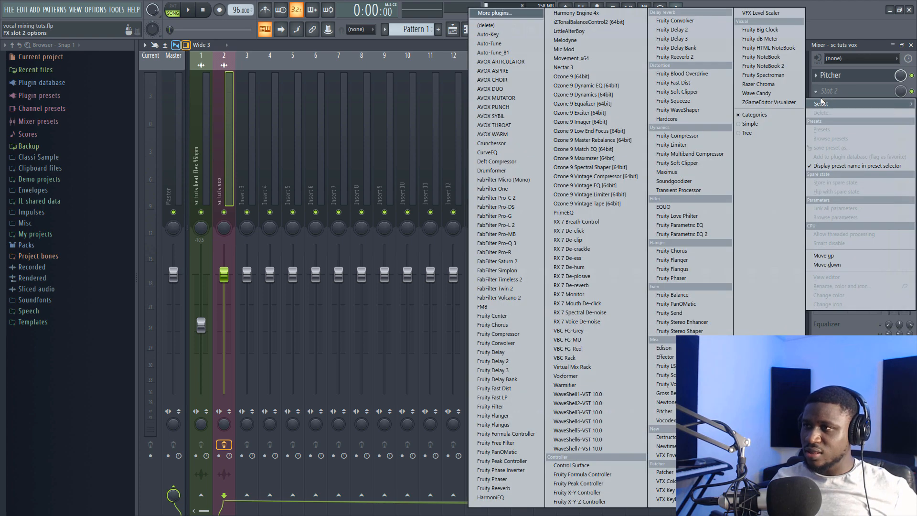
click(691, 136)
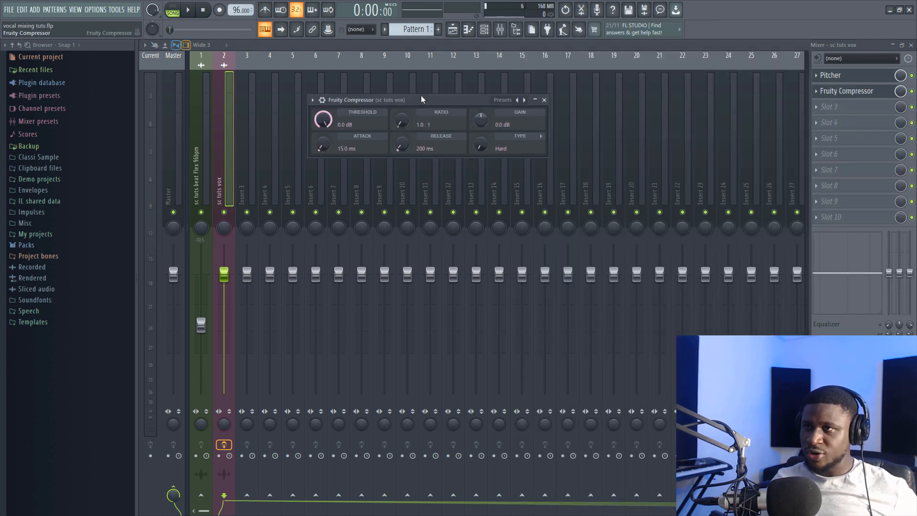
drag(420, 95, 445, 202)
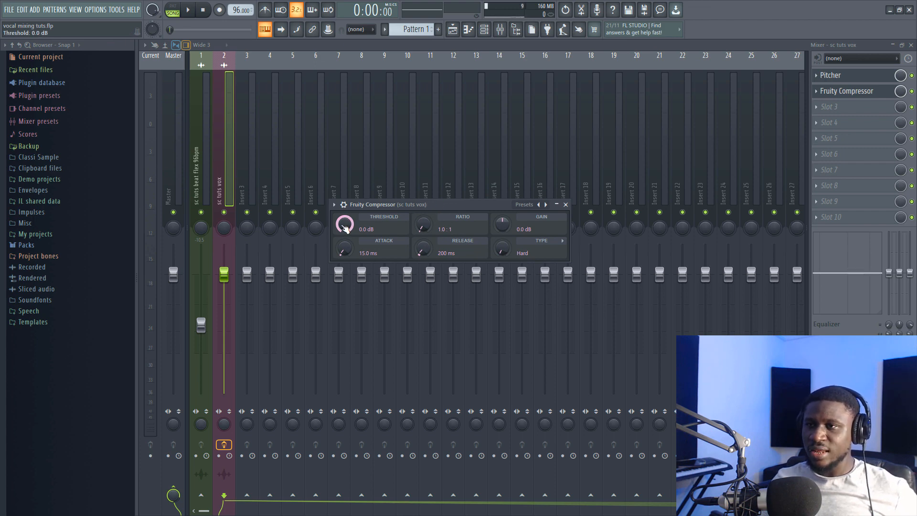
Step: Lower the vocal compressor's threshold to -22.2 dB
drag(345, 223, 344, 244)
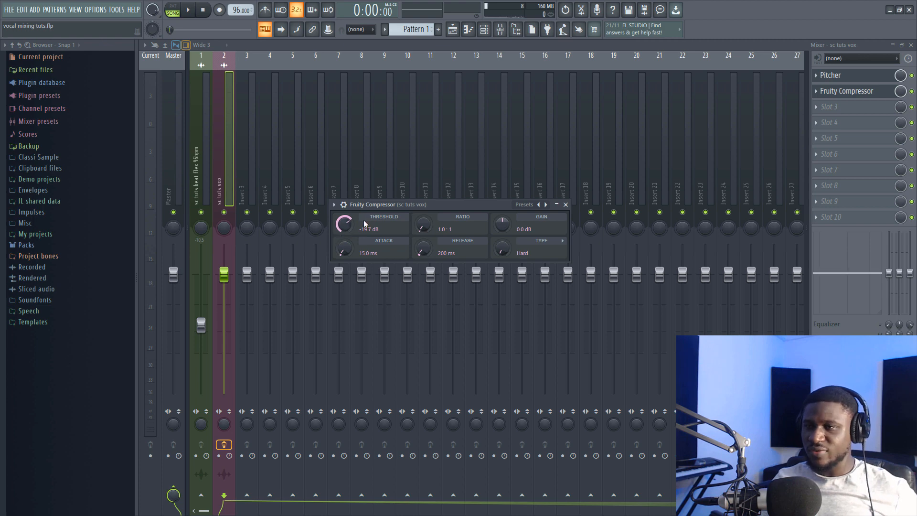
drag(358, 227, 356, 253)
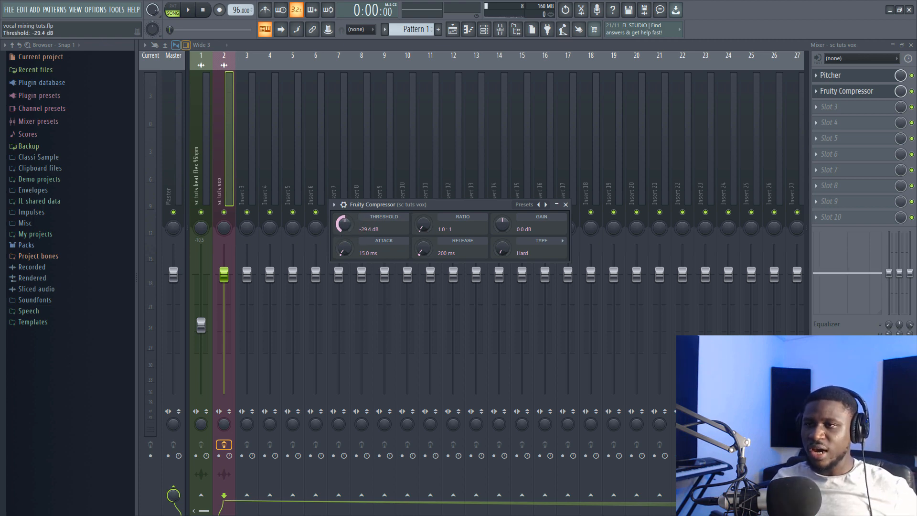
drag(356, 243, 356, 230)
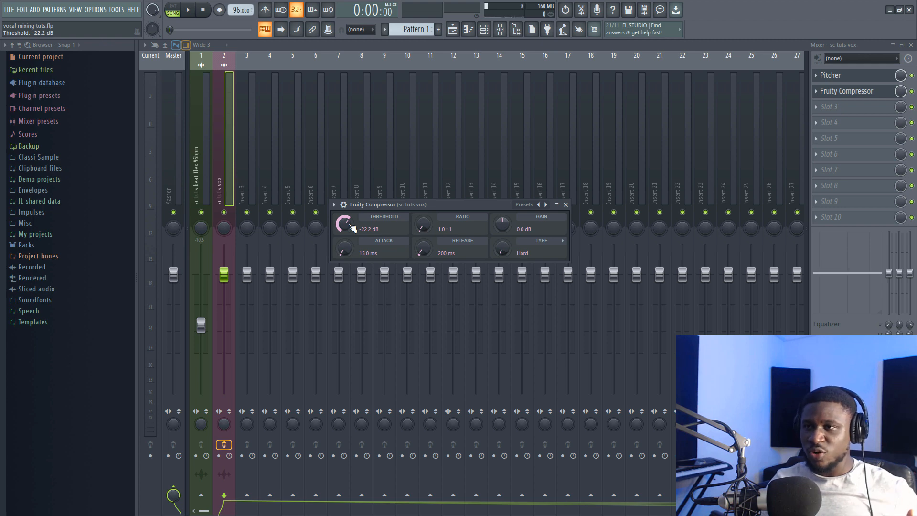
Step: Set the vocal compressor's ratio to 4.1:1 and its attack to 11.3 ms, and play the song to hear the compression
drag(423, 224, 423, 209)
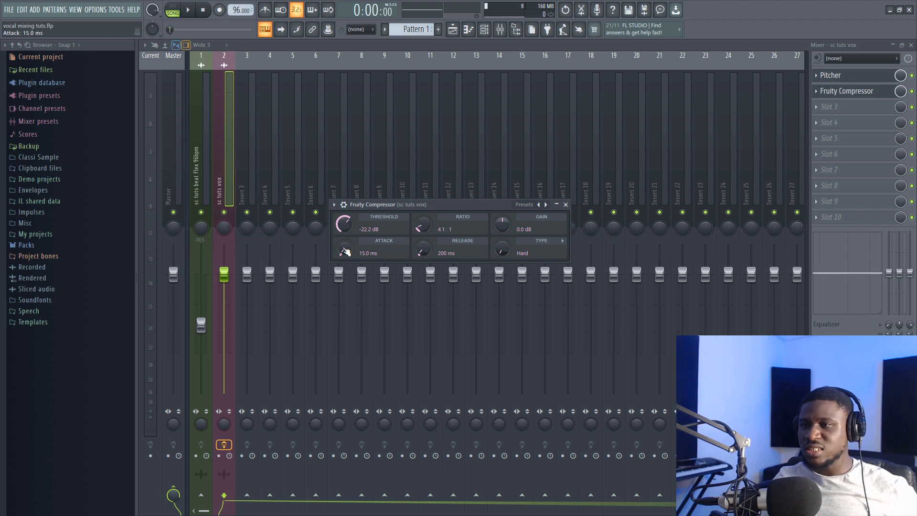
drag(345, 251, 374, 242)
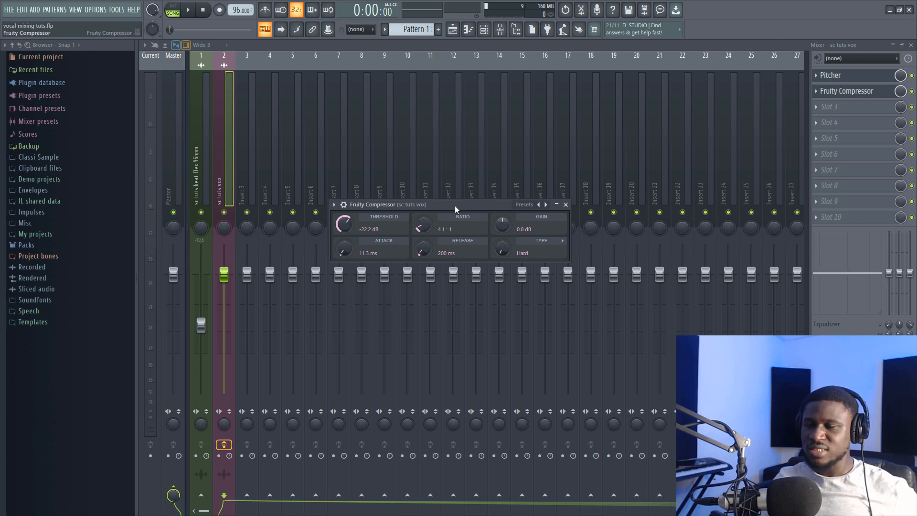
key(space)
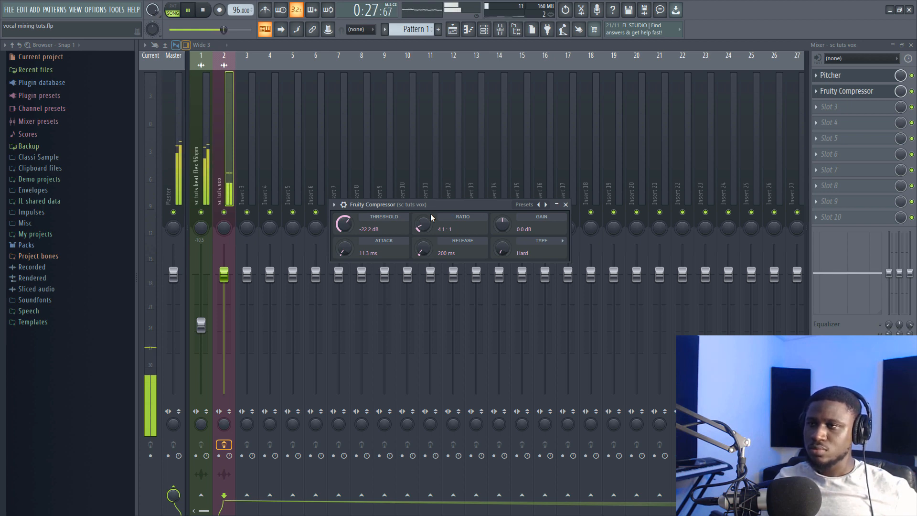
Step: Enlarge the playlist tracks, play the song from several points, and set the playback start to bar 8
key(space)
key(F5)
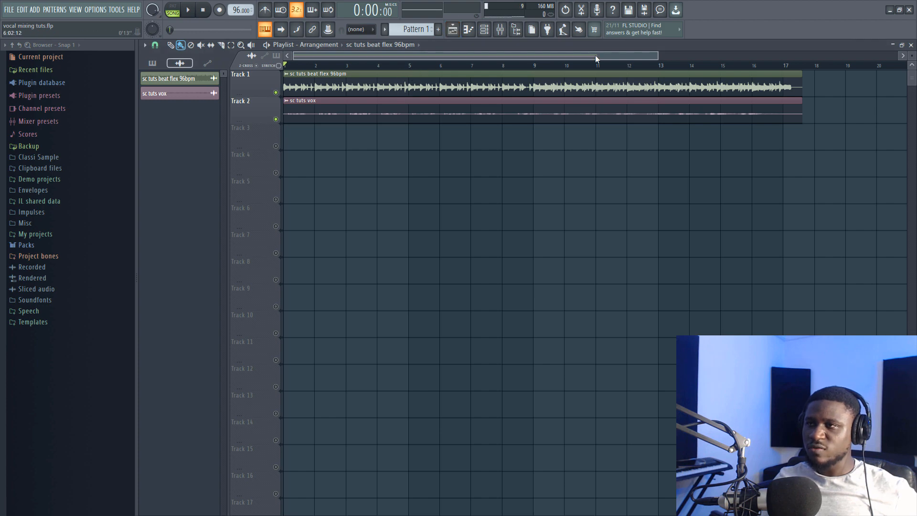
drag(911, 57, 912, 53)
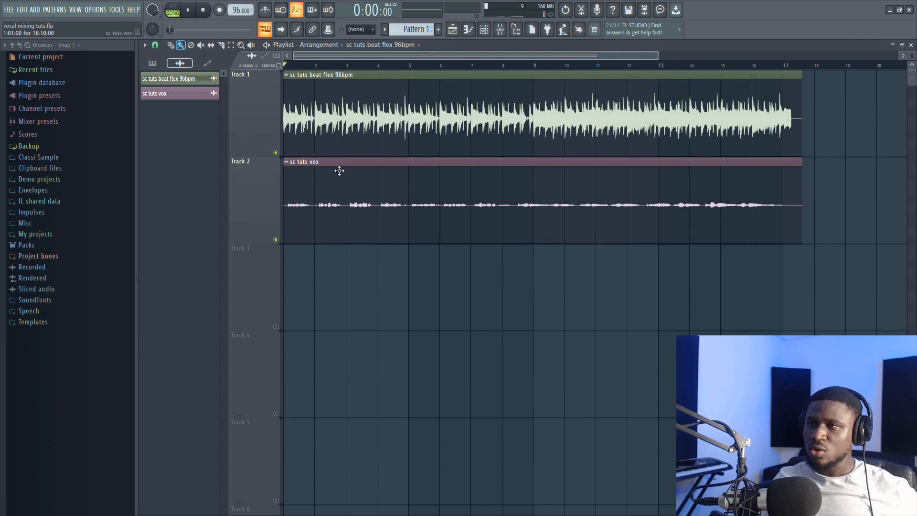
click(535, 65)
key(space)
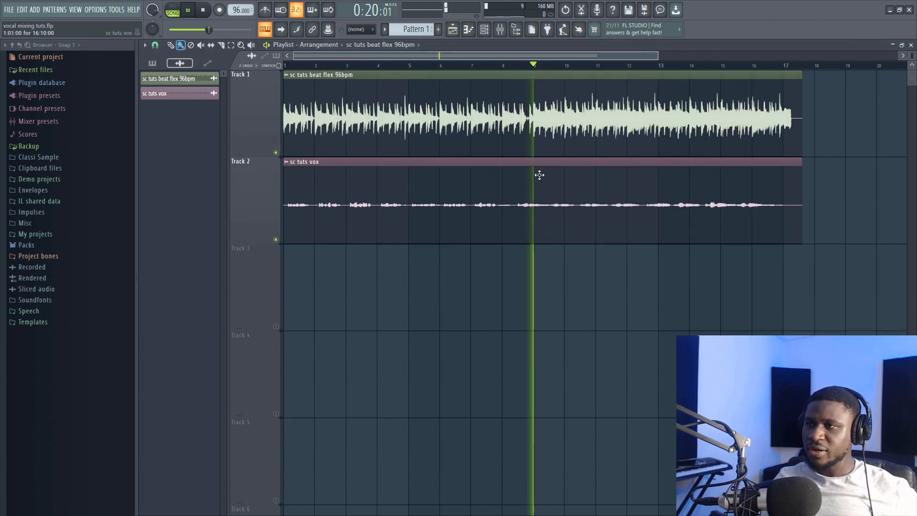
click(475, 66)
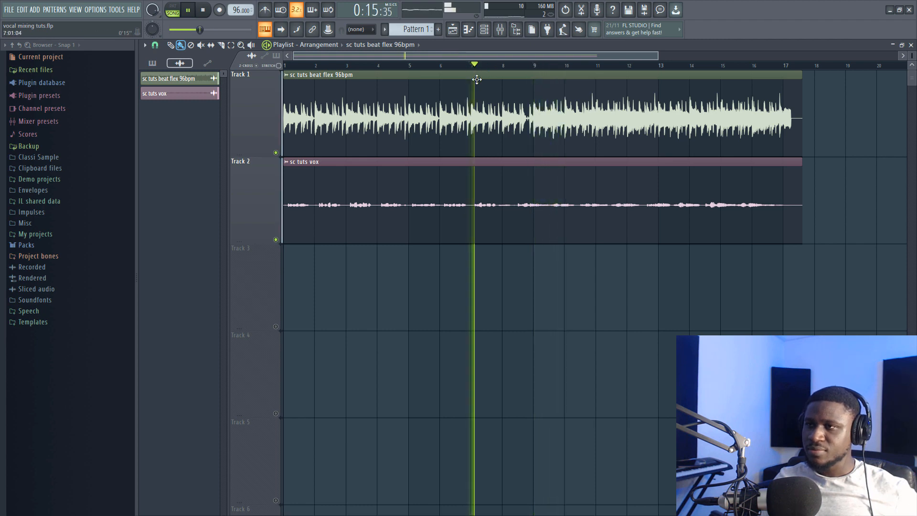
click(502, 66)
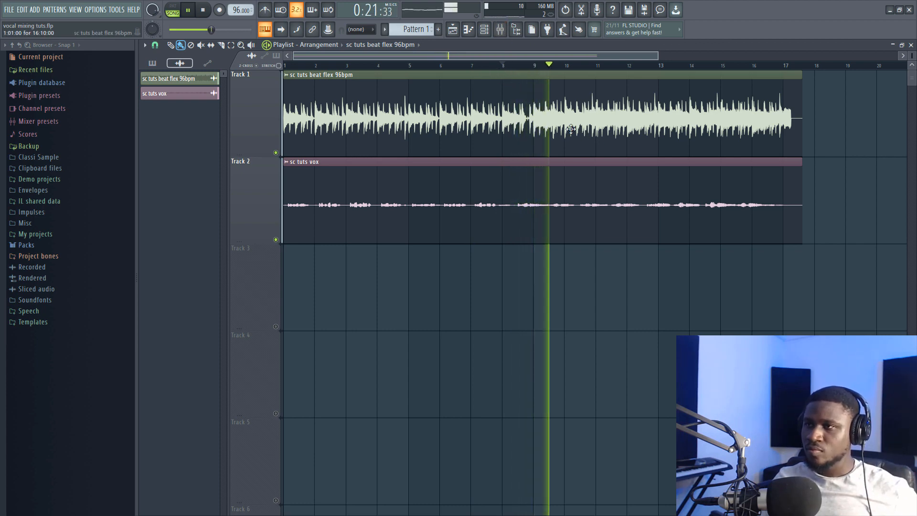
key(space)
key(F9)
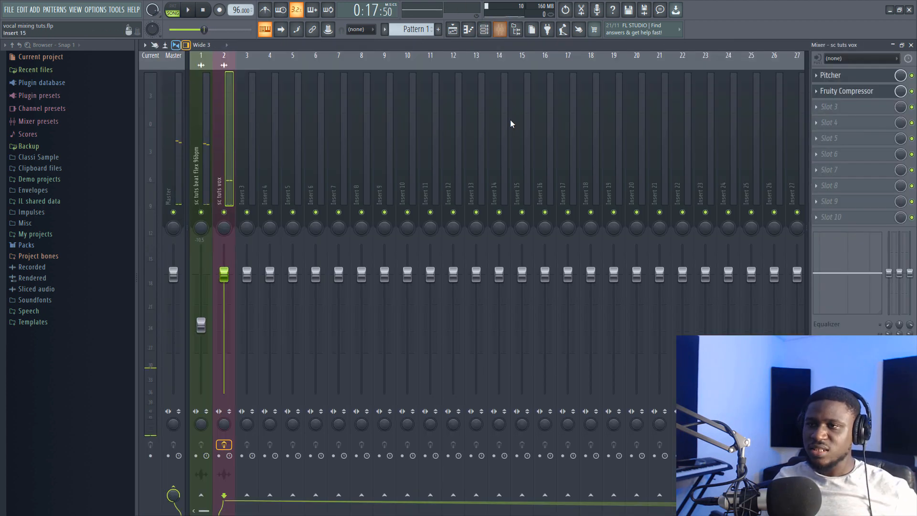
Step: Add a second Fruity Compressor to the third effect slot of the vocal's mixer track
click(842, 91)
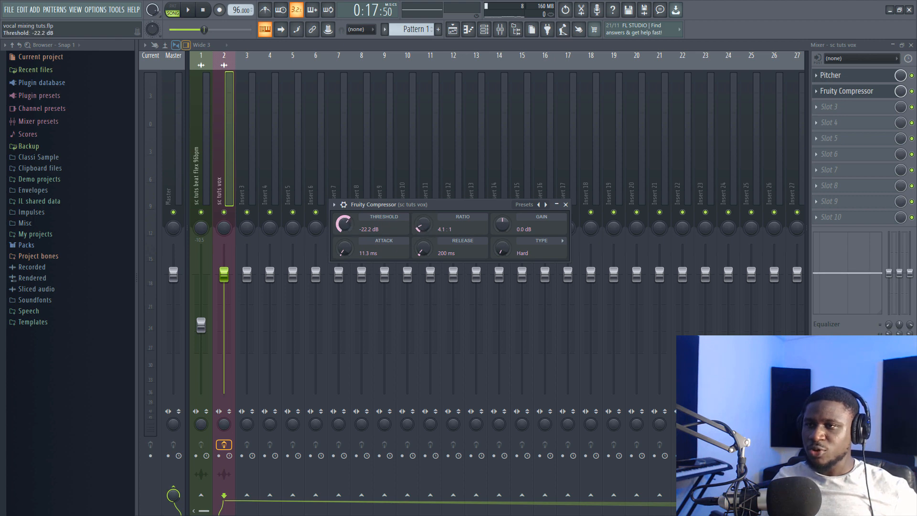
click(834, 109)
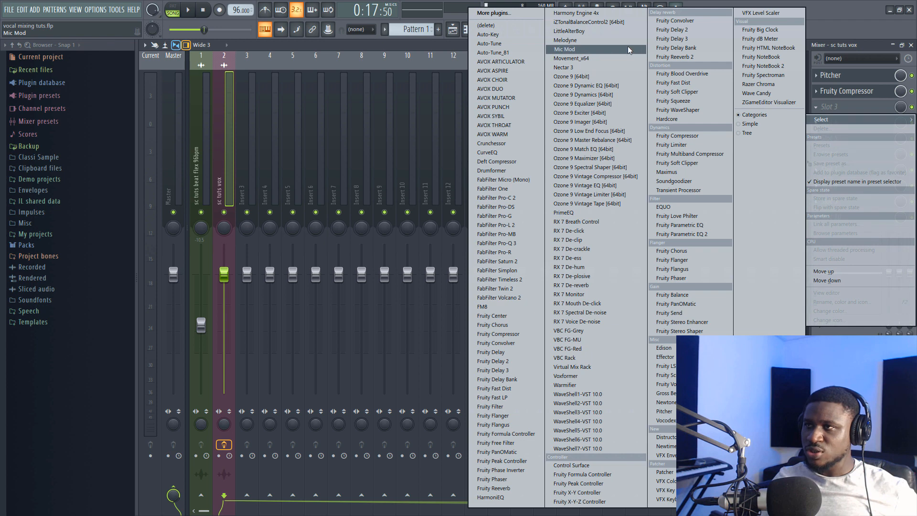
click(701, 136)
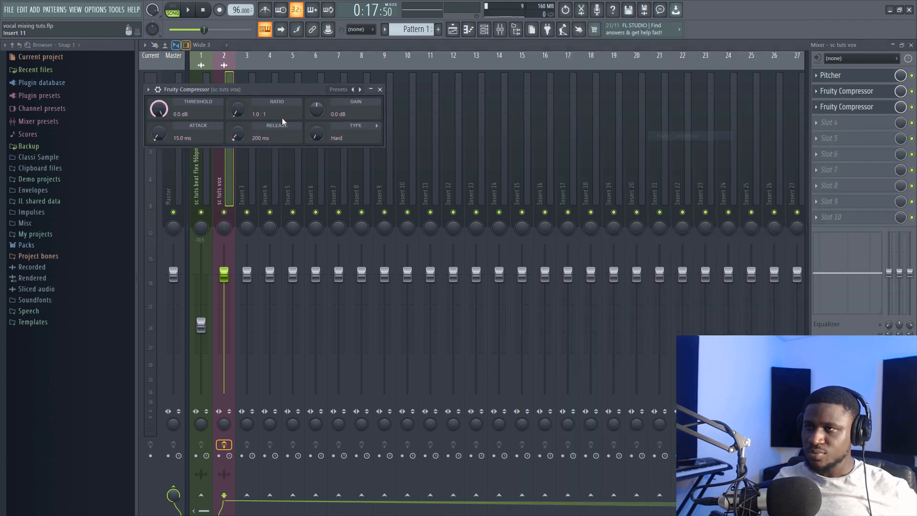
drag(298, 91, 449, 126)
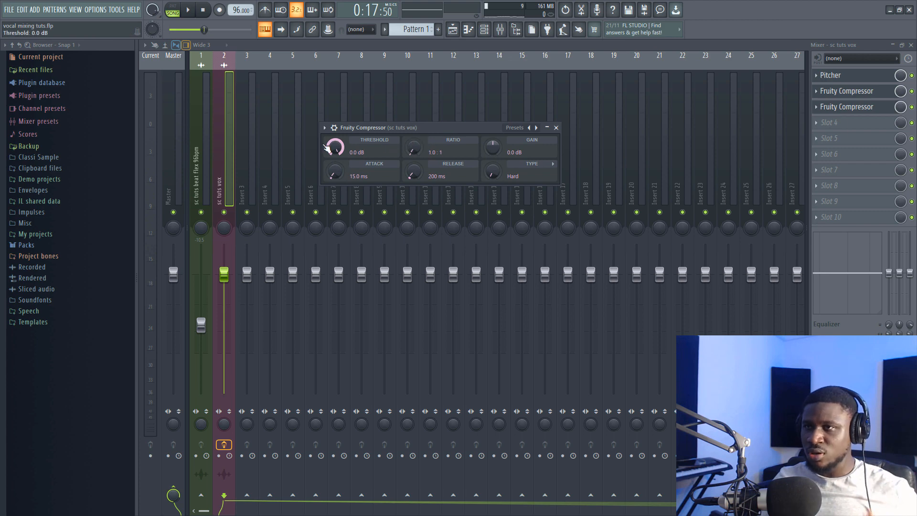
Step: Set the second compressor's threshold to -25.3 dB, ratio to 4.0:1 and attack to 10.3 ms, checking it during playback
drag(340, 145, 340, 158)
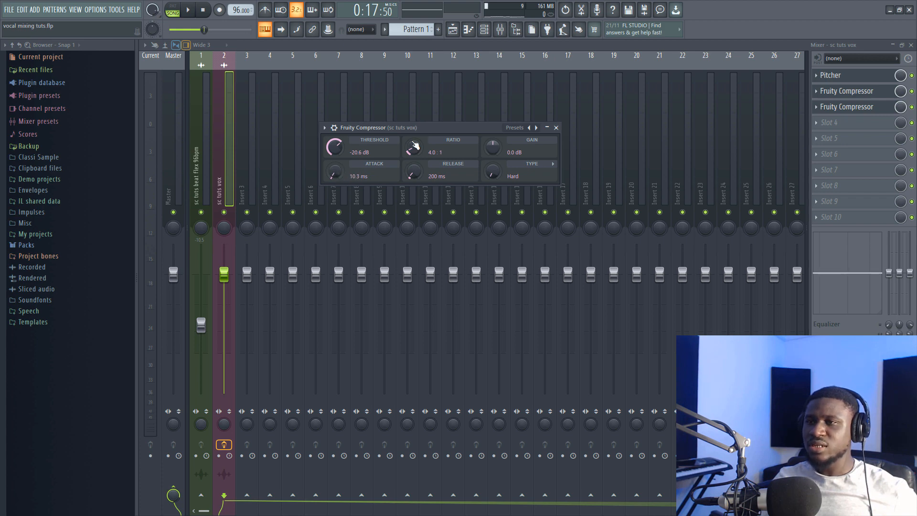
key(space)
drag(415, 125, 434, 190)
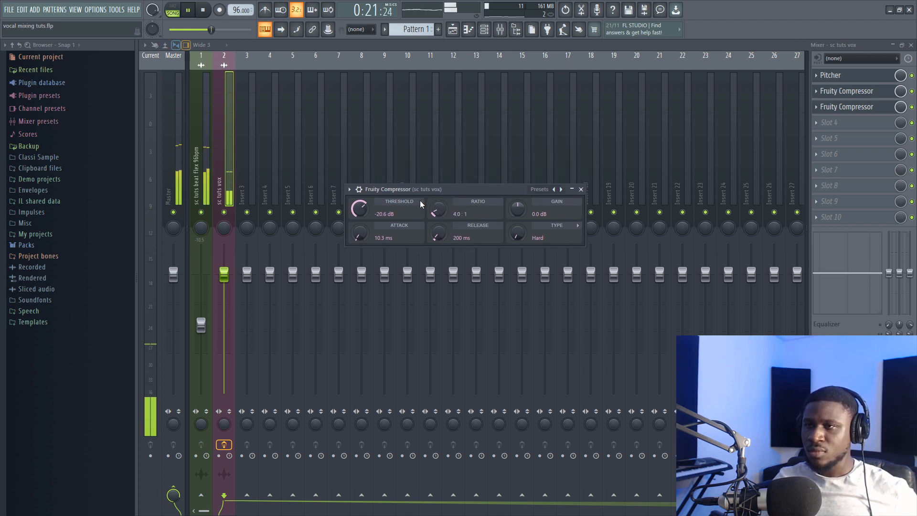
drag(362, 215, 362, 233)
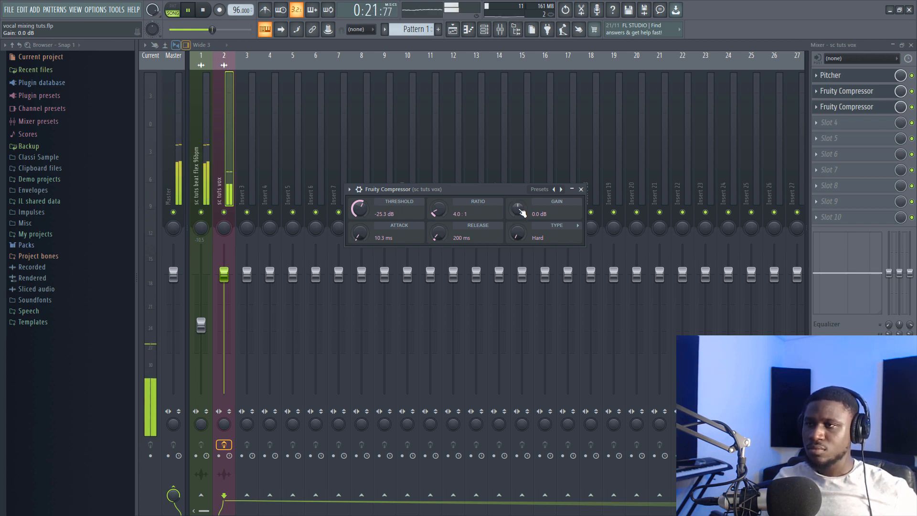
key(space)
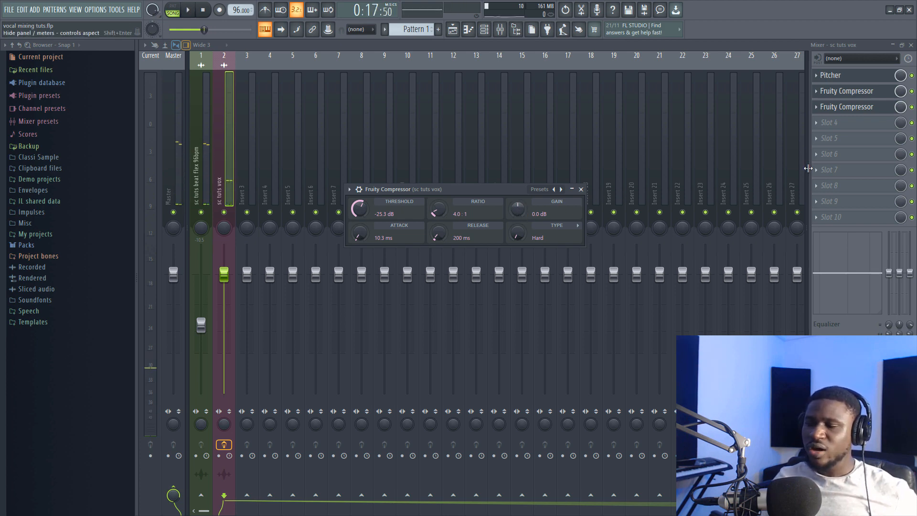
Step: Compare the vocal in playback with both Fruity Compressors bypassed and with both enabled
click(913, 108)
click(913, 107)
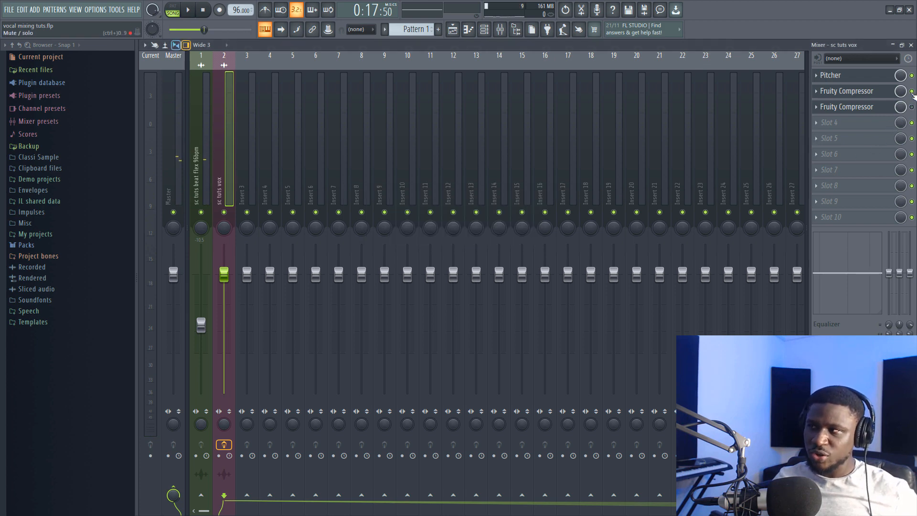
click(912, 91)
key(space)
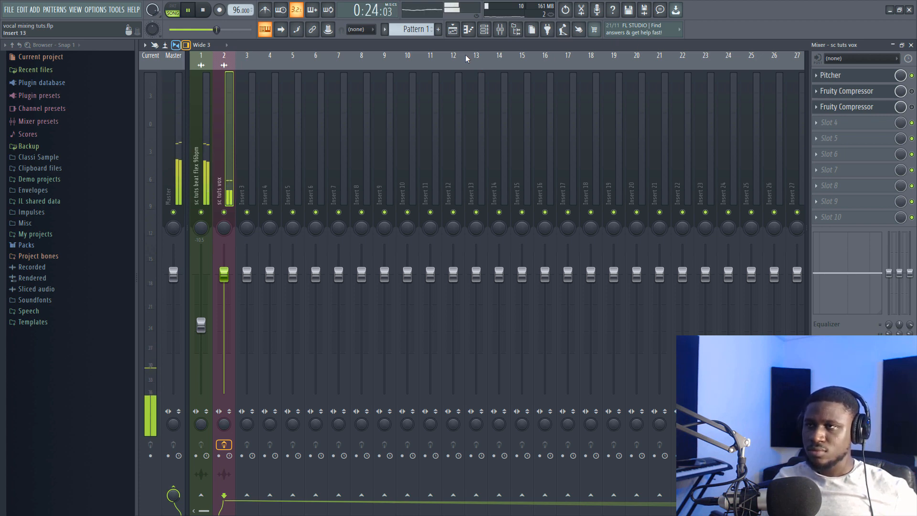
key(space)
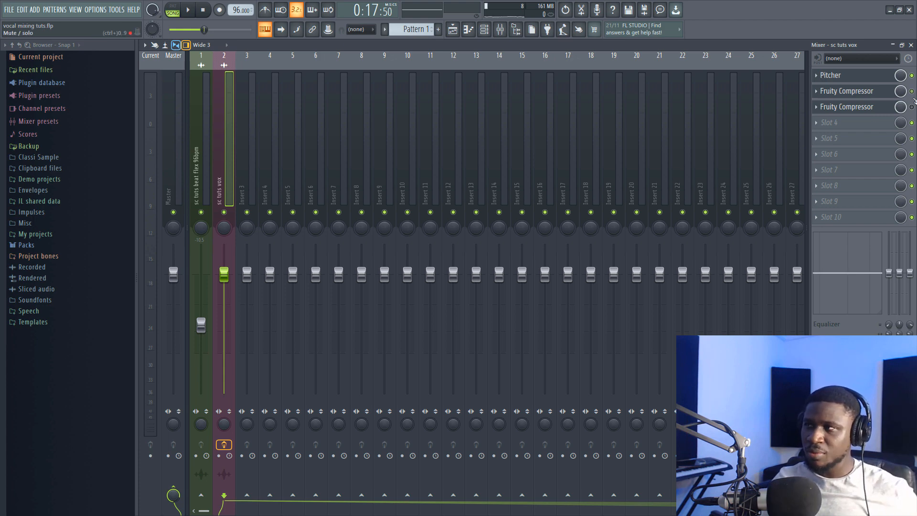
key(space)
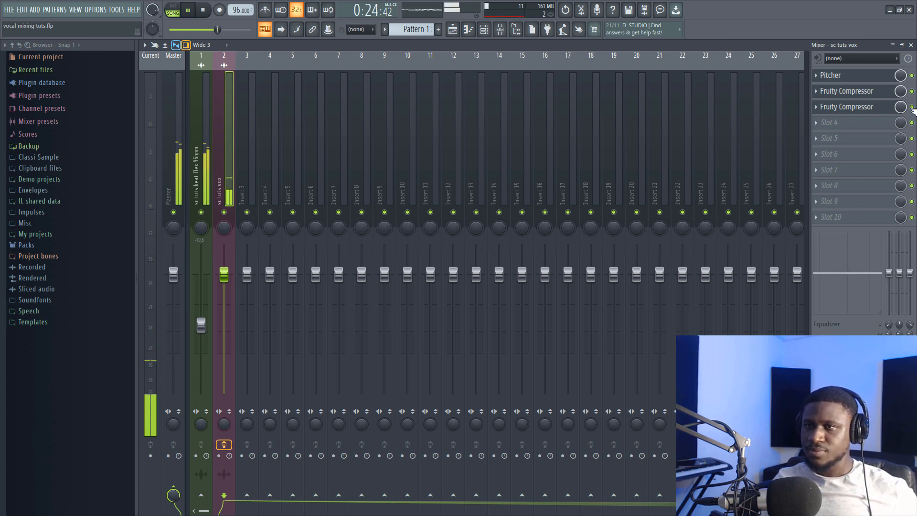
key(space)
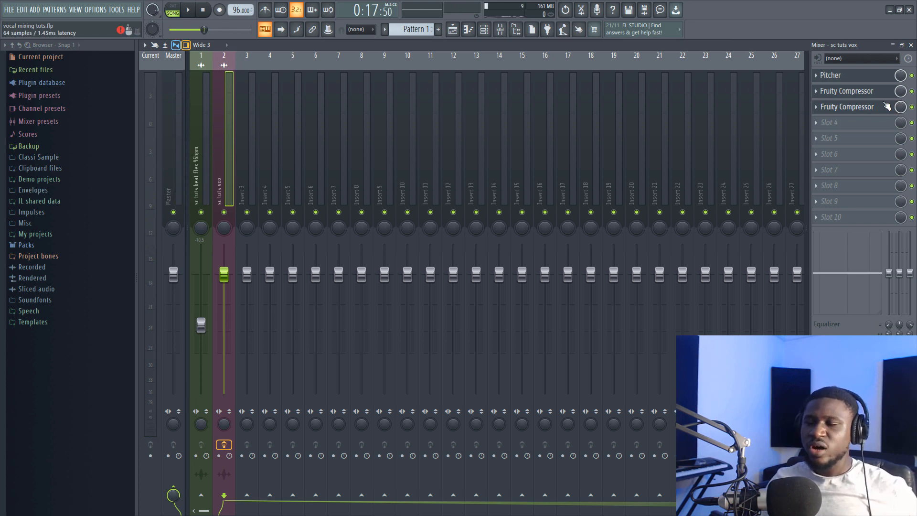
Step: Add Fruity Parametric EQ 2 to the vocal's fourth effect slot and move its window clear of the effect slots
click(855, 124)
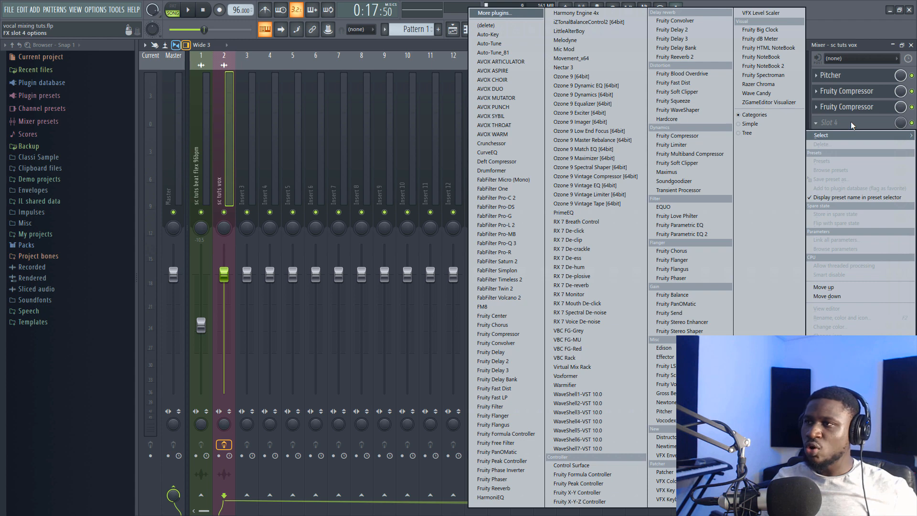
click(695, 234)
drag(336, 122, 577, 96)
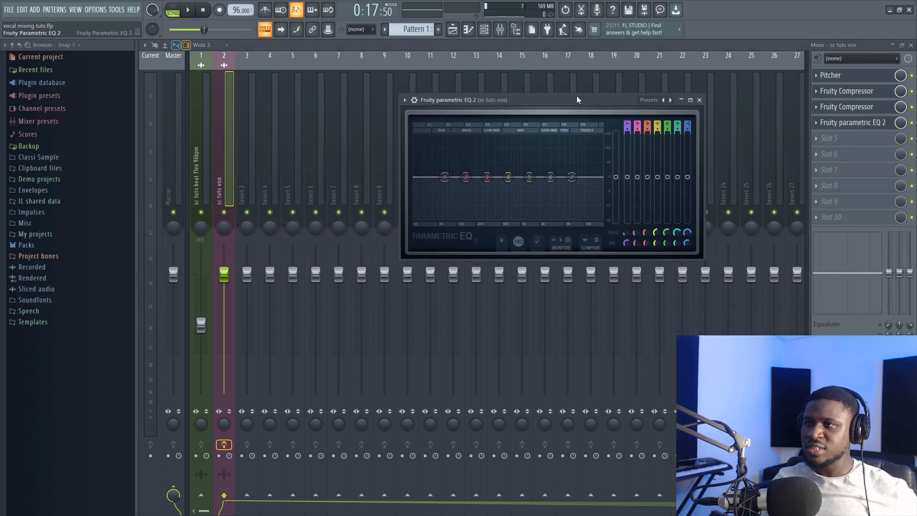
Step: Roll off the vocal's low end by pulling EQ band 1 down to its minimum gain, playing the song around the change
key(space)
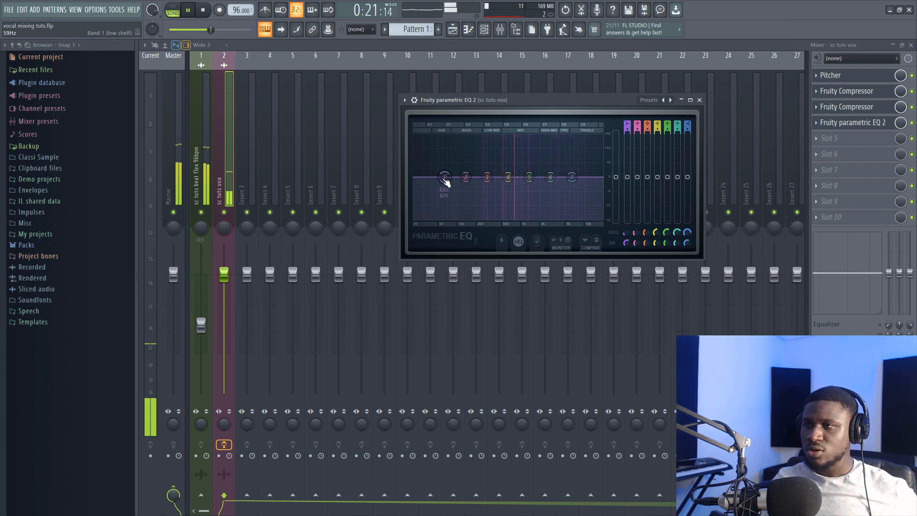
key(space)
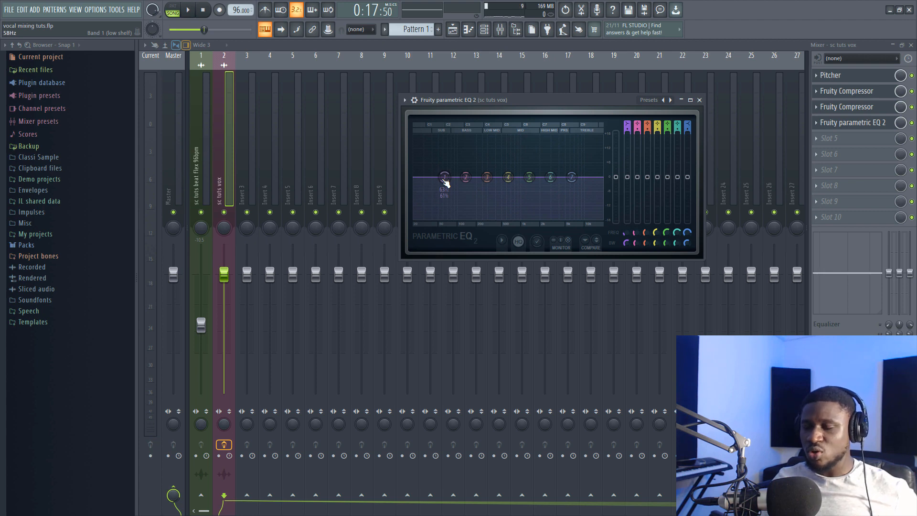
drag(445, 182, 453, 218)
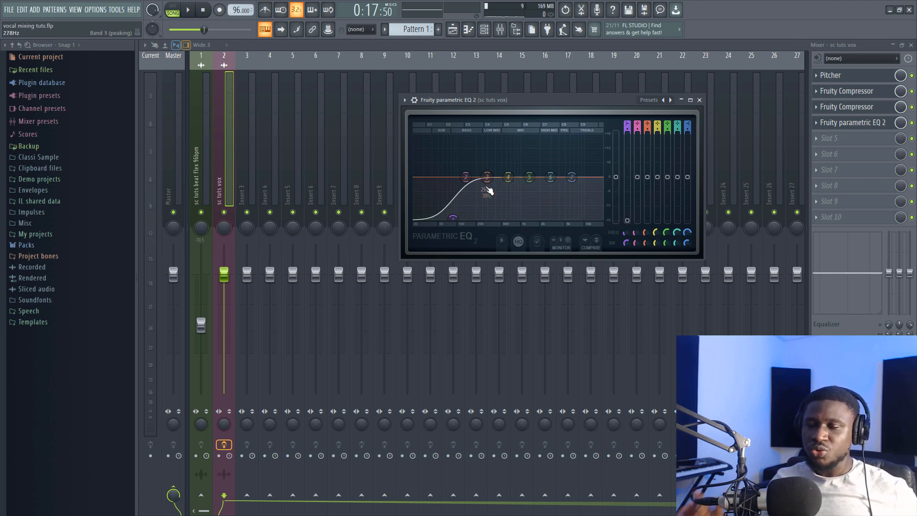
key(space)
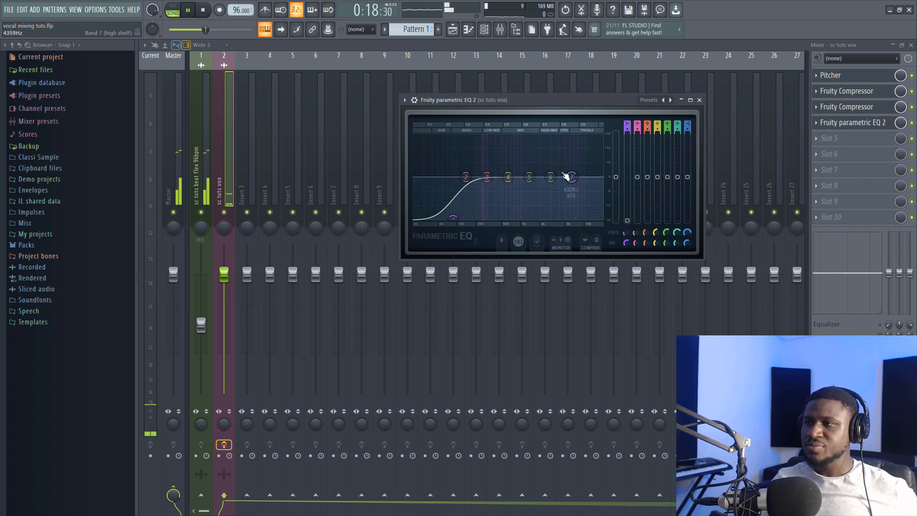
key(space)
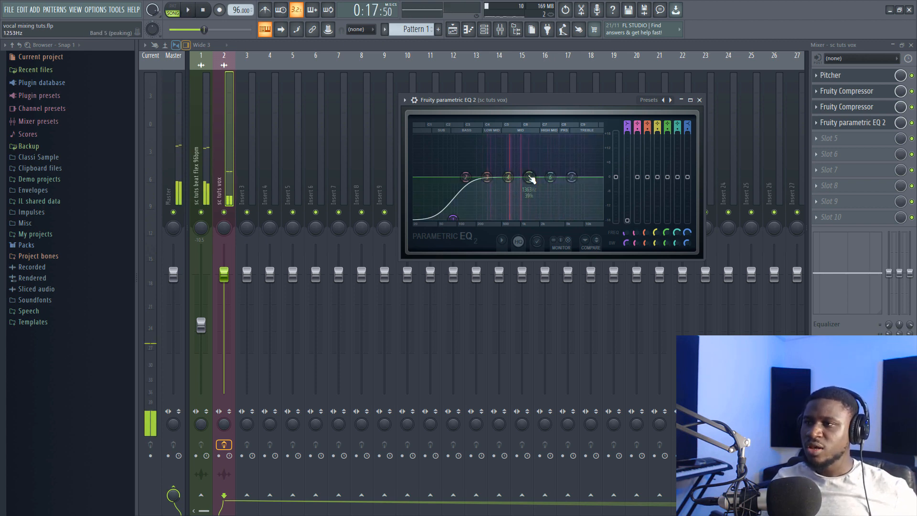
Step: Narrow EQ band 5 to 0% bandwidth, audition it as a boost near 1 kHz, and turn it into a small cut
scroll(529, 177, down, 4)
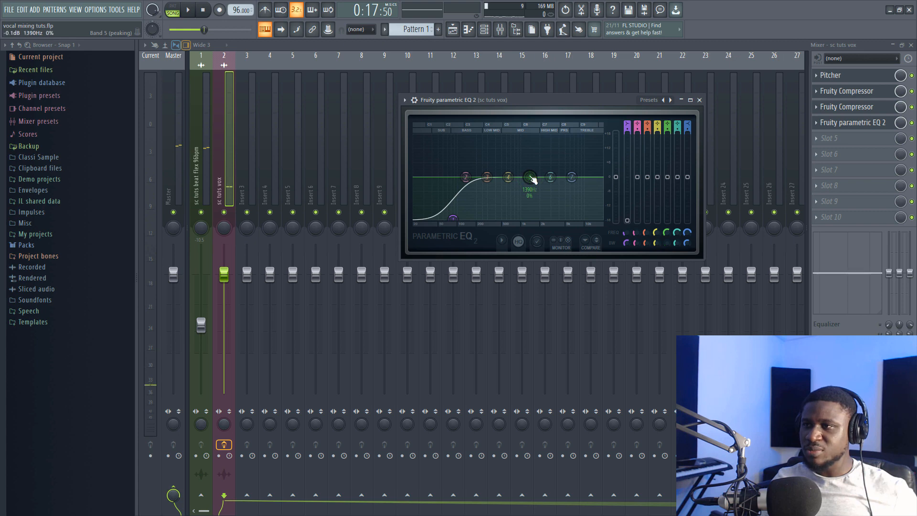
drag(529, 178, 521, 136)
key(space)
key(space)
drag(667, 132, 668, 187)
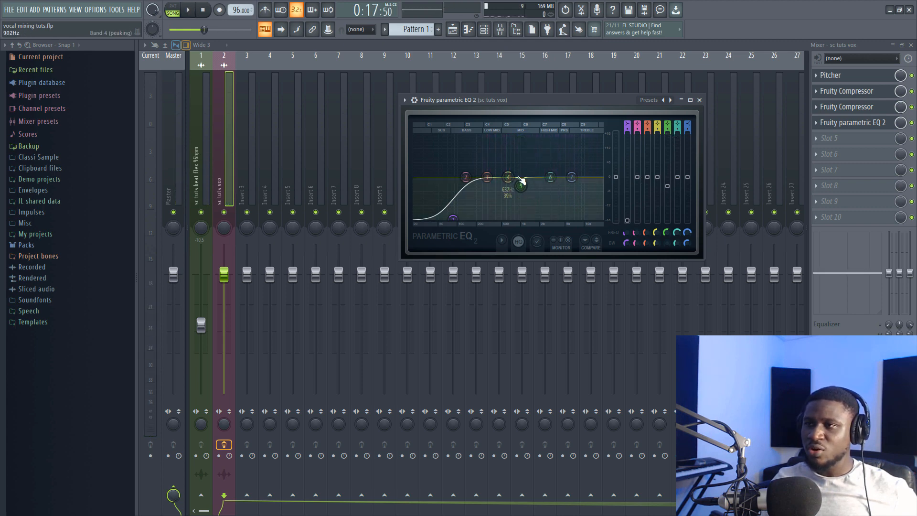
Step: Audition EQ band 4 as a narrow boost in the mids during playback, and turn it into a small cut
drag(508, 177, 508, 137)
key(space)
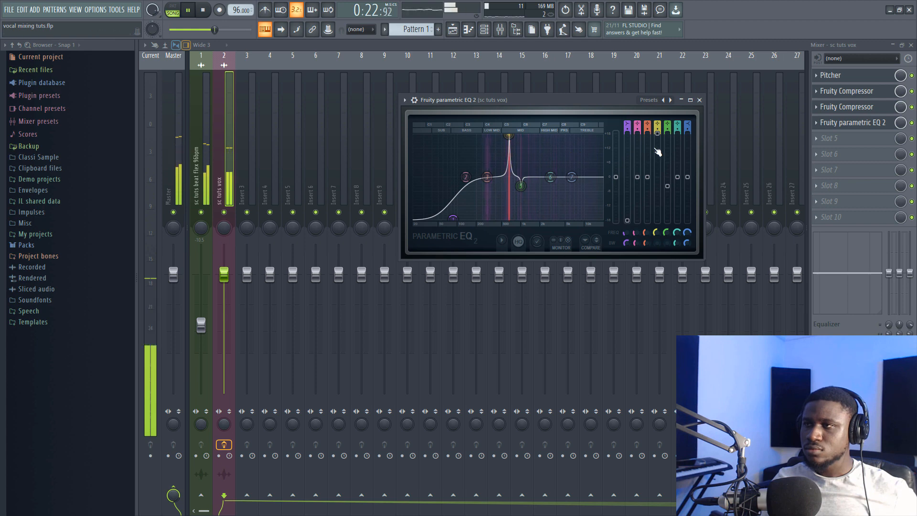
key(space)
drag(658, 146, 657, 179)
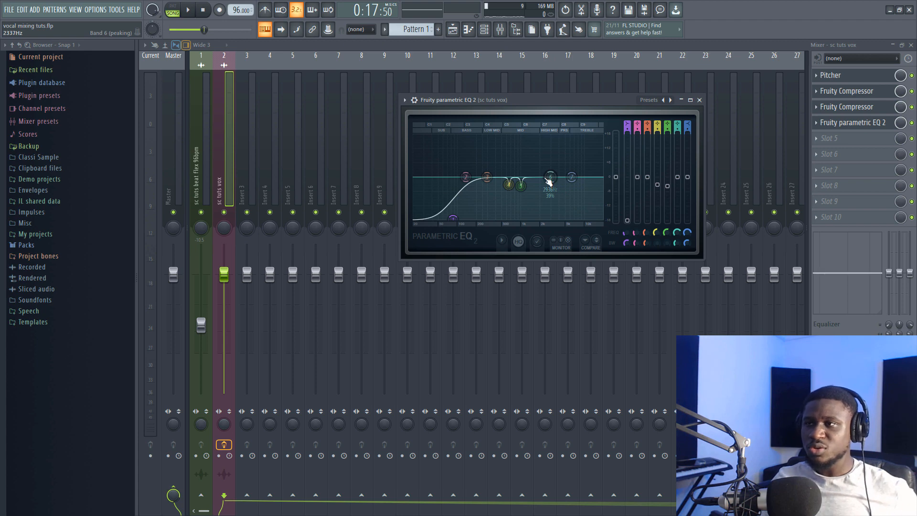
Step: Audition EQ band 6 as a narrow boost at about 3643 Hz, turn it into a small cut, and close the EQ
drag(557, 185, 553, 142)
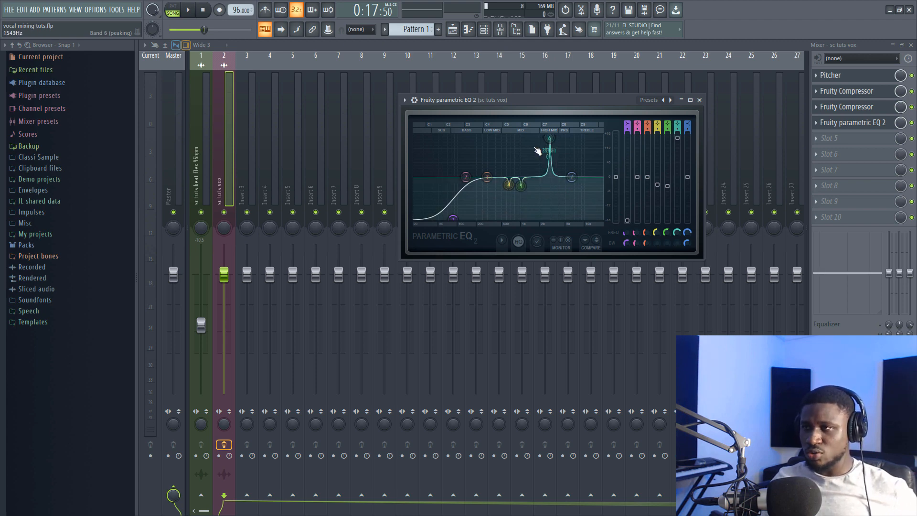
key(space)
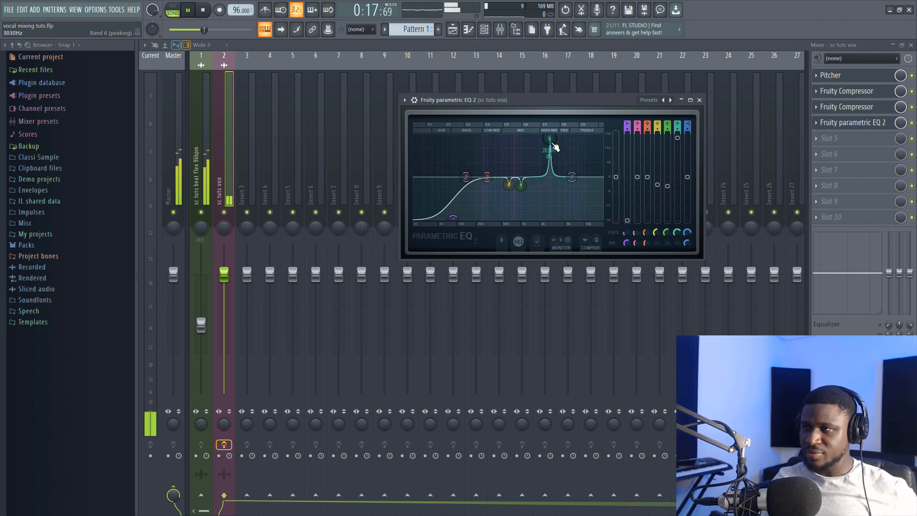
drag(553, 143, 557, 138)
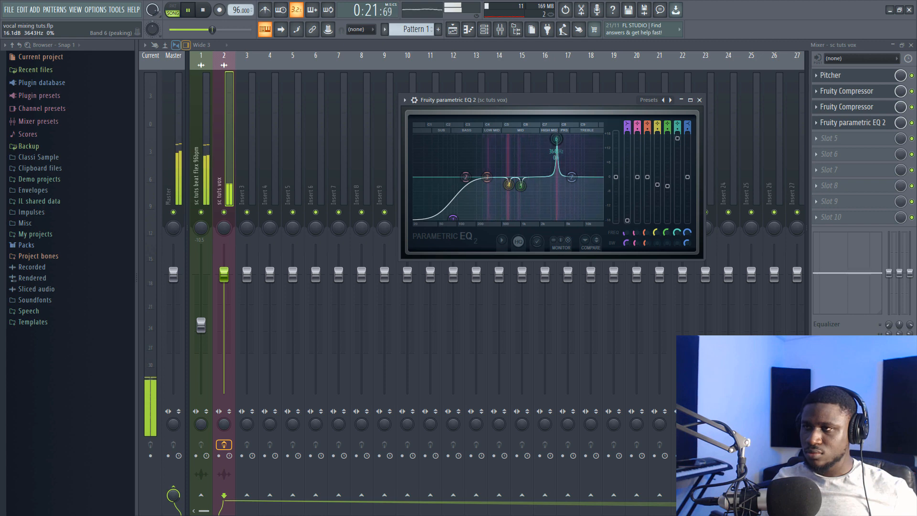
drag(677, 137, 677, 188)
key(space)
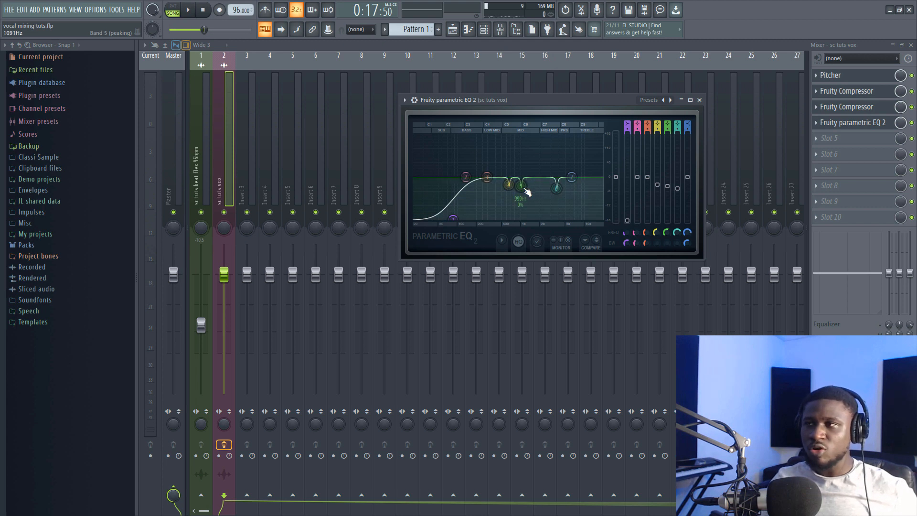
click(700, 100)
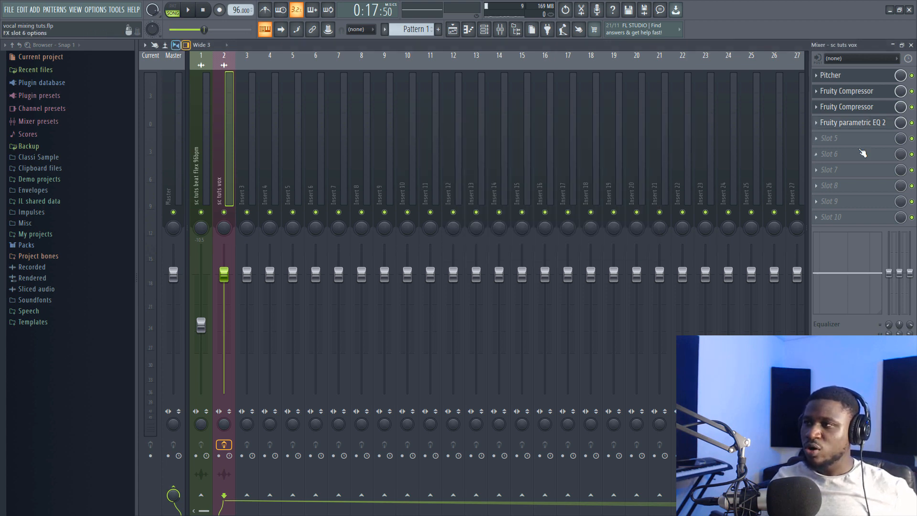
Step: Load a second Fruity parametric EQ 2 into slot 5 of the vocal track and audition the song with it
click(855, 139)
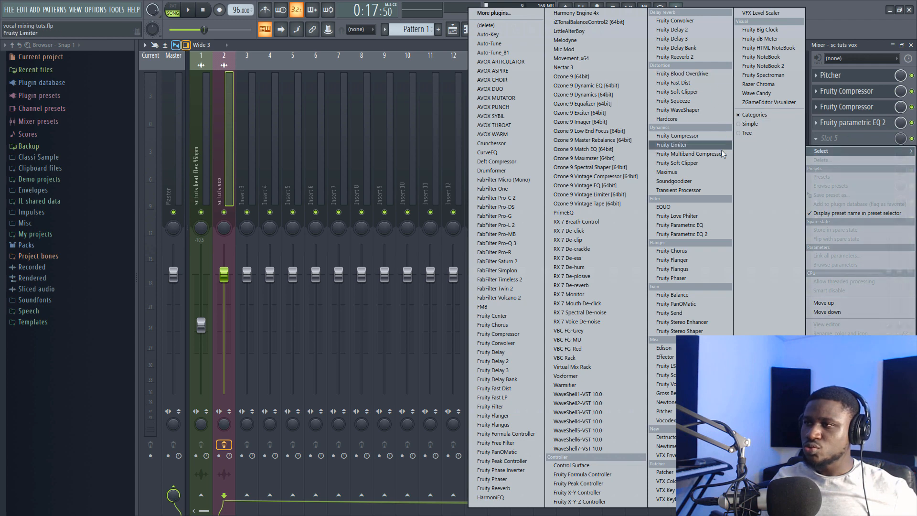
click(703, 232)
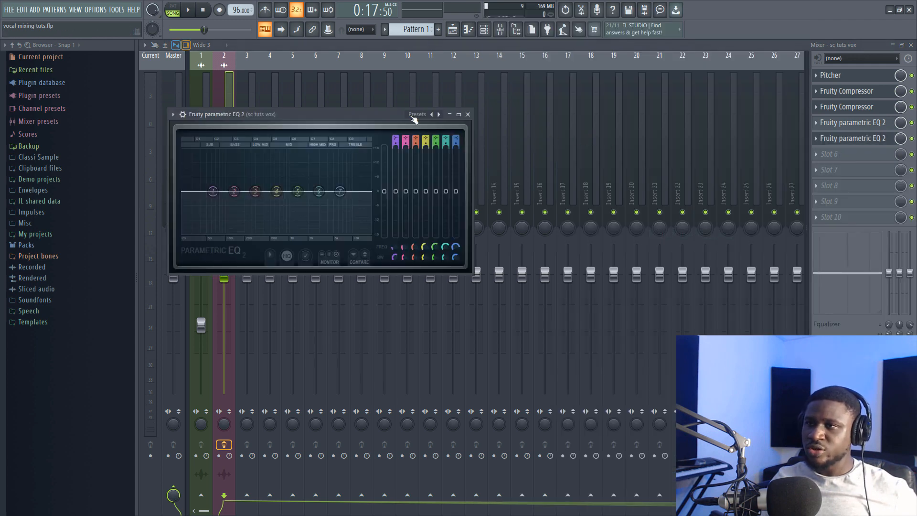
drag(364, 118, 549, 124)
key(space)
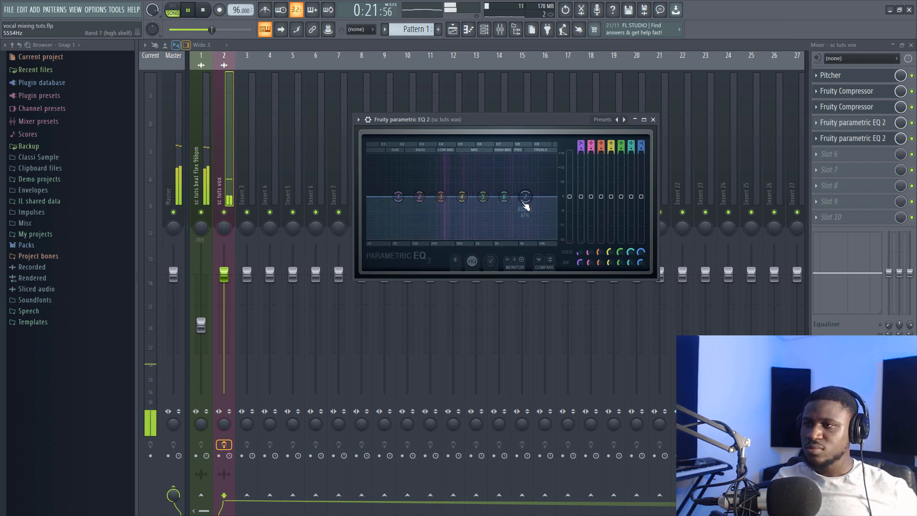
key(space)
Step: Gently boost EQ bands 6, 7 and 3 and dip band 1 slightly while listening, and close the EQ
mouse_move(504, 197)
mouse_down()
mouse_move(504, 154)
mouse_move(507, 191)
mouse_up()
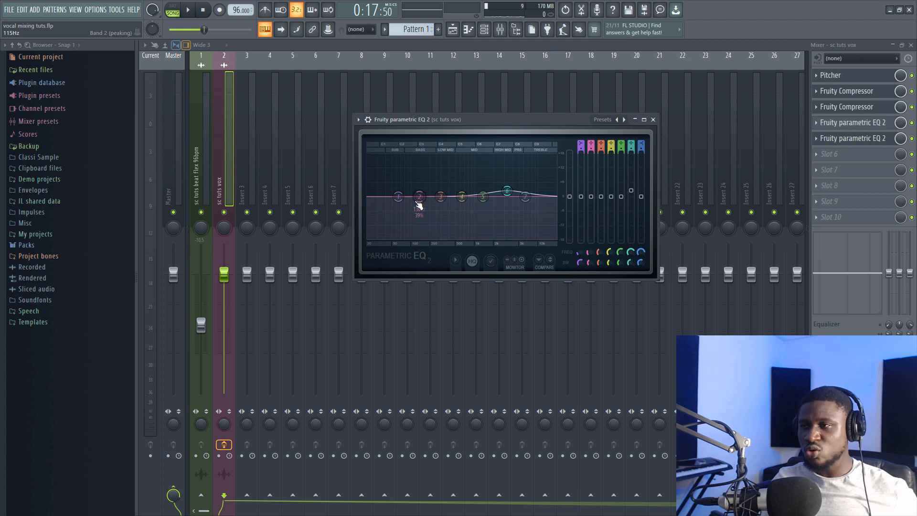
key(space)
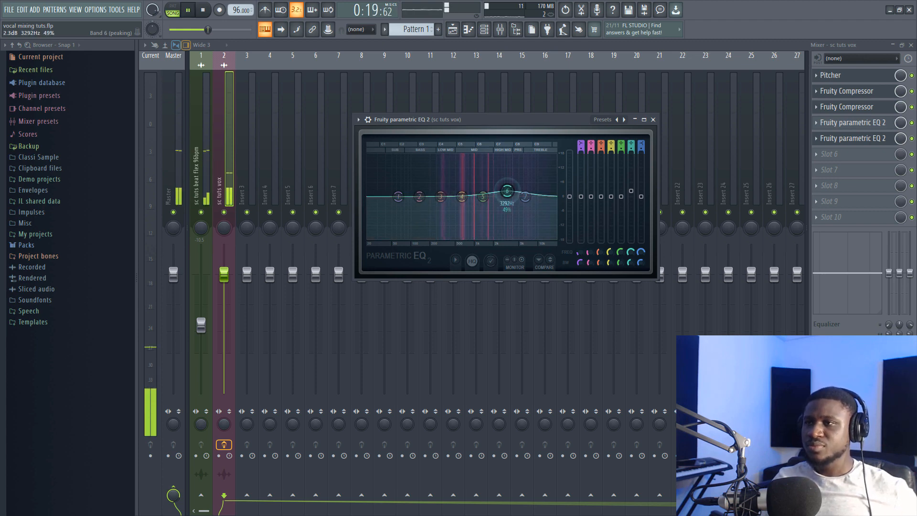
drag(507, 191, 526, 193)
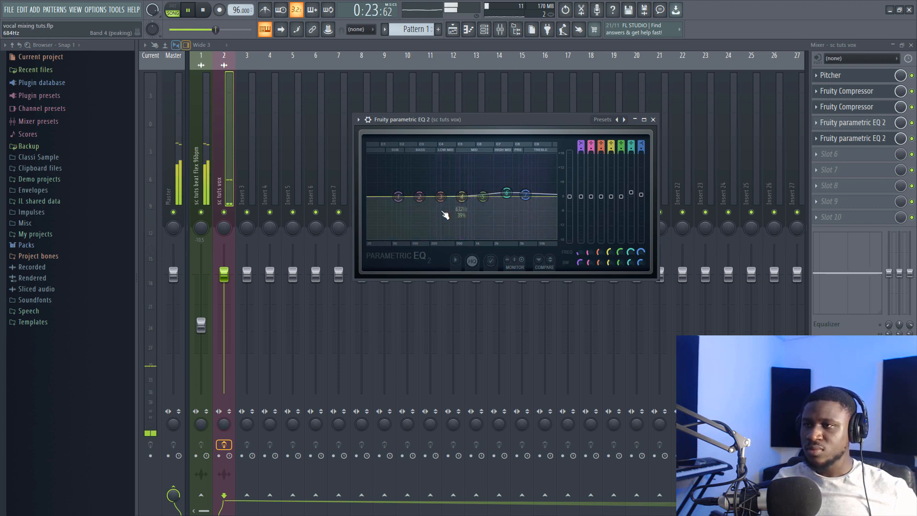
drag(397, 196, 439, 194)
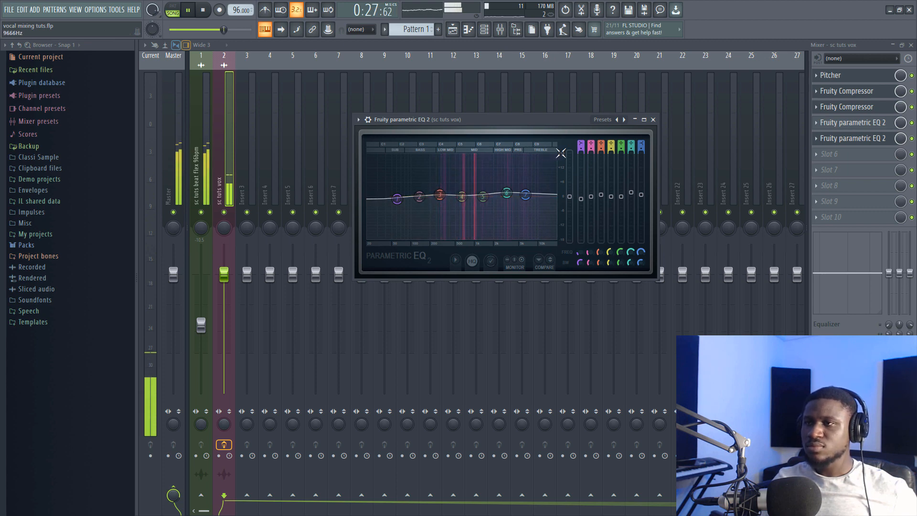
key(space)
click(659, 125)
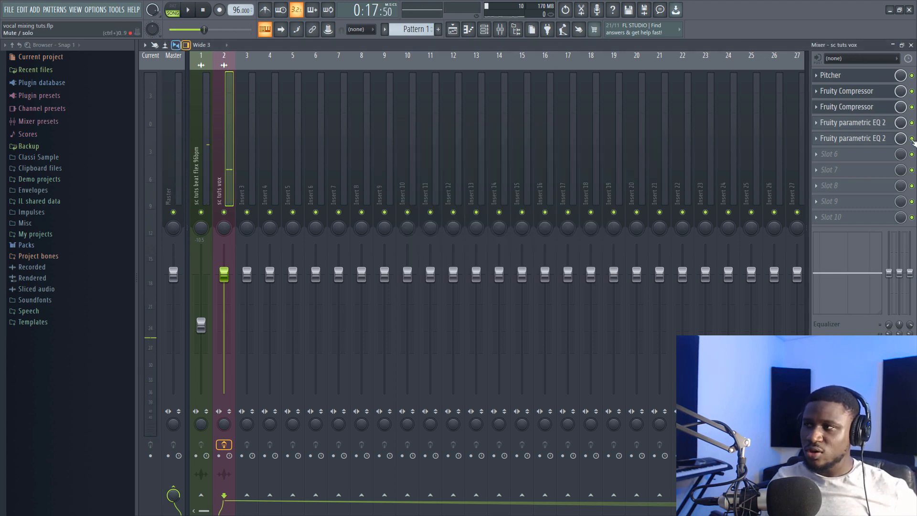
Step: Compare the vocal during playback with both parametric EQs bypassed and re-enabled
key(space)
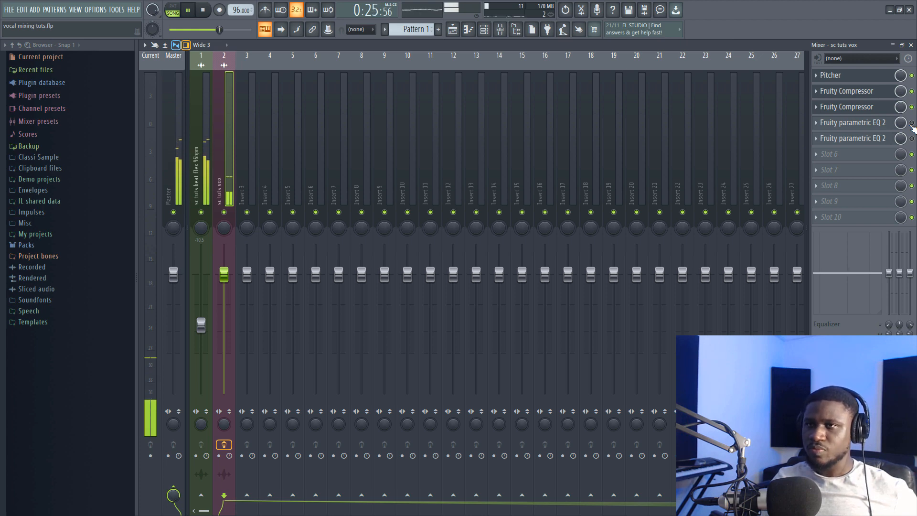
key(space)
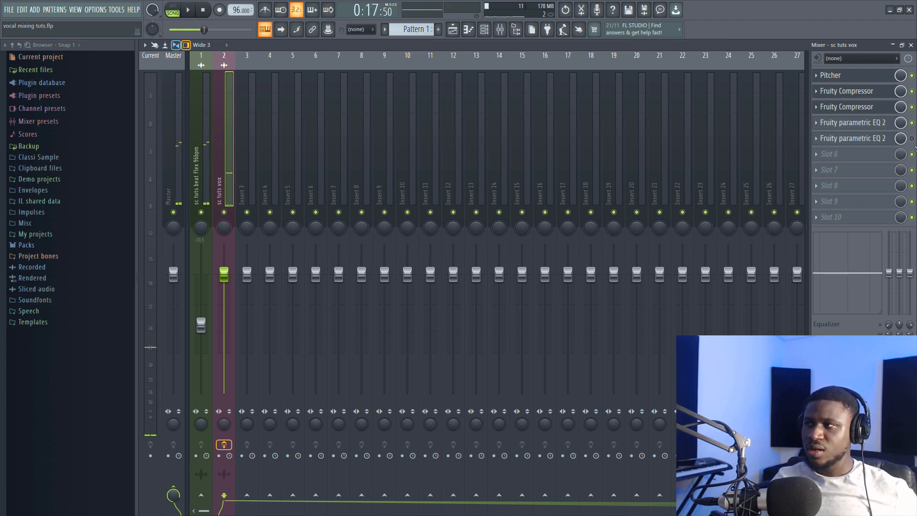
key(space)
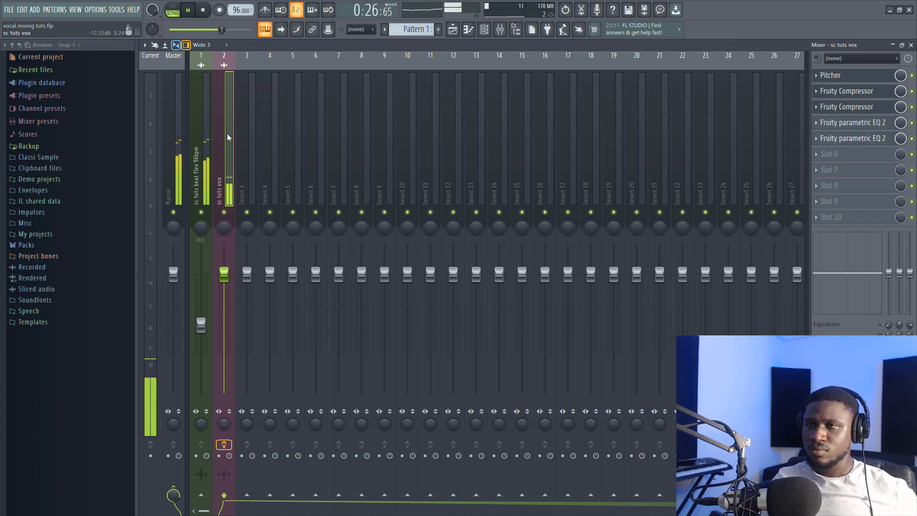
key(space)
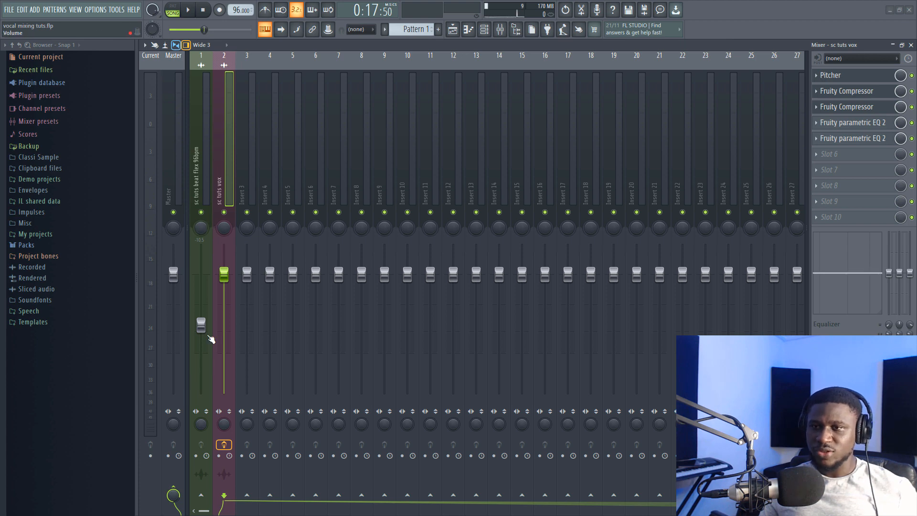
Step: Raise the beat track's volume to 63% (-9.1 dB) while the song plays
drag(201, 325, 201, 314)
key(space)
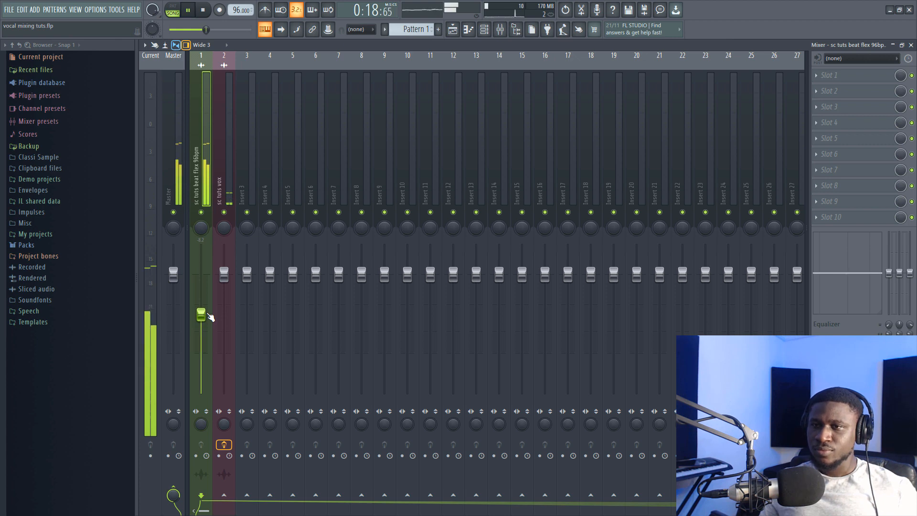
drag(201, 313, 201, 320)
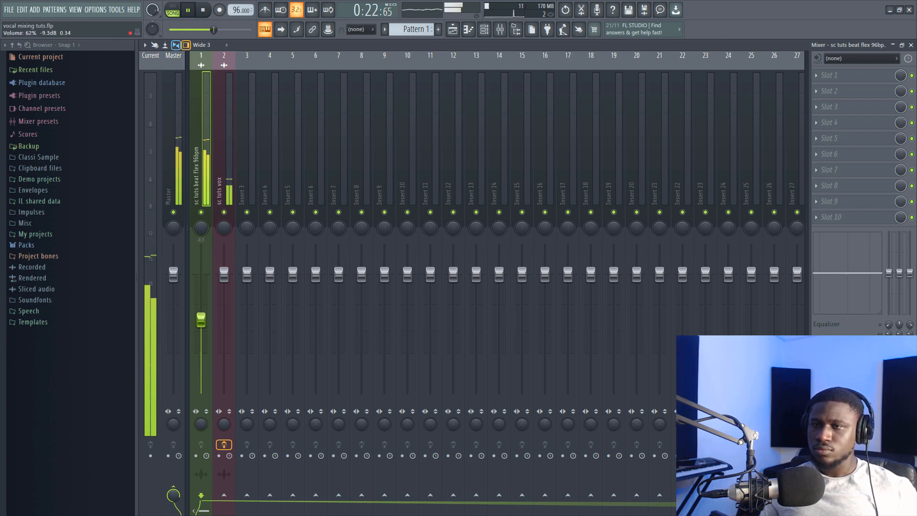
drag(201, 320, 201, 319)
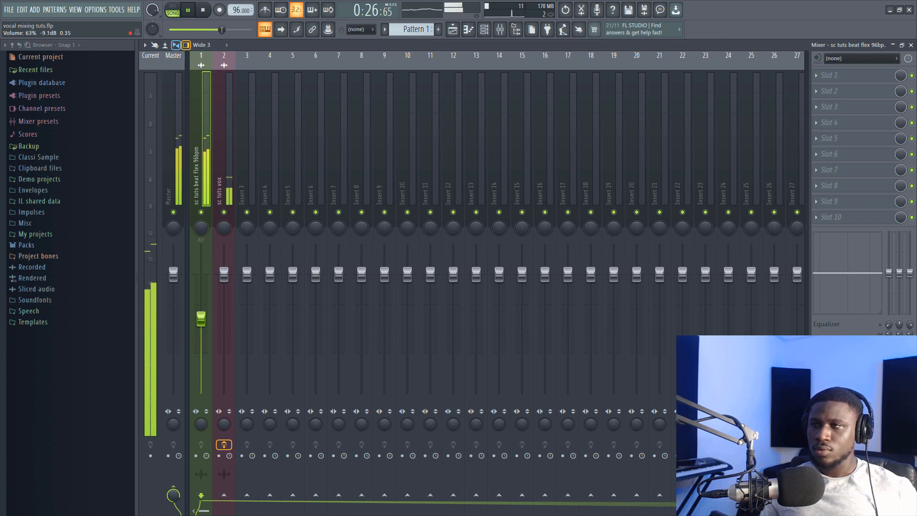
Step: Load Fruity Reeverb 2 into slot 6 of the vocal track and enlarge its room size
click(224, 154)
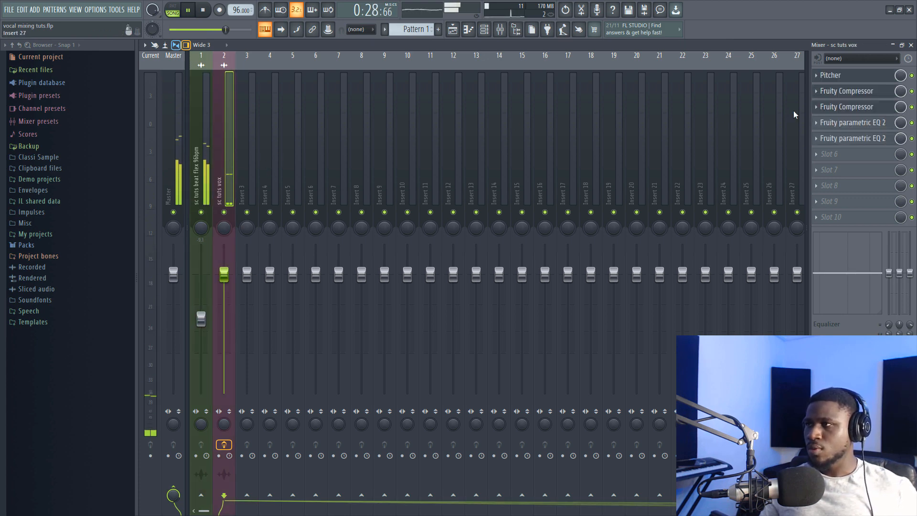
key(space)
click(829, 154)
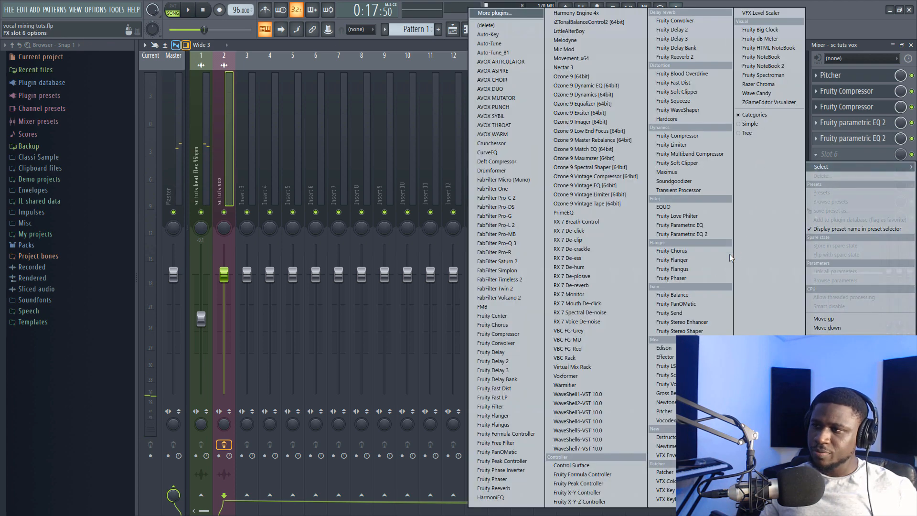
click(673, 57)
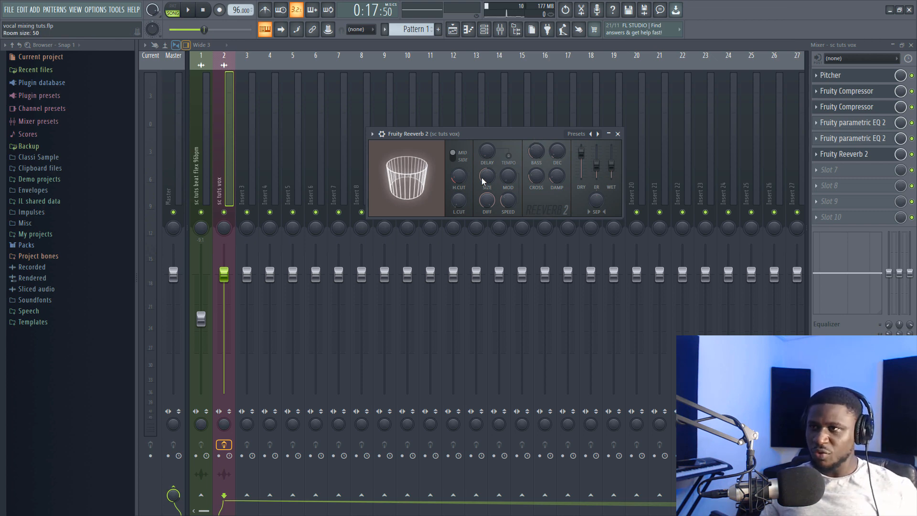
drag(482, 179, 482, 139)
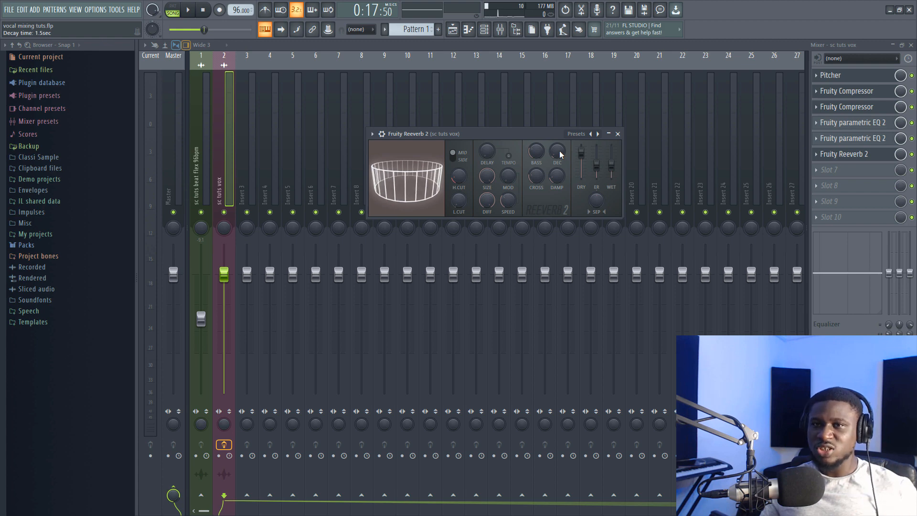
Step: Audition the reverb on the vocal during playback and lower its wet level to about 29%
key(space)
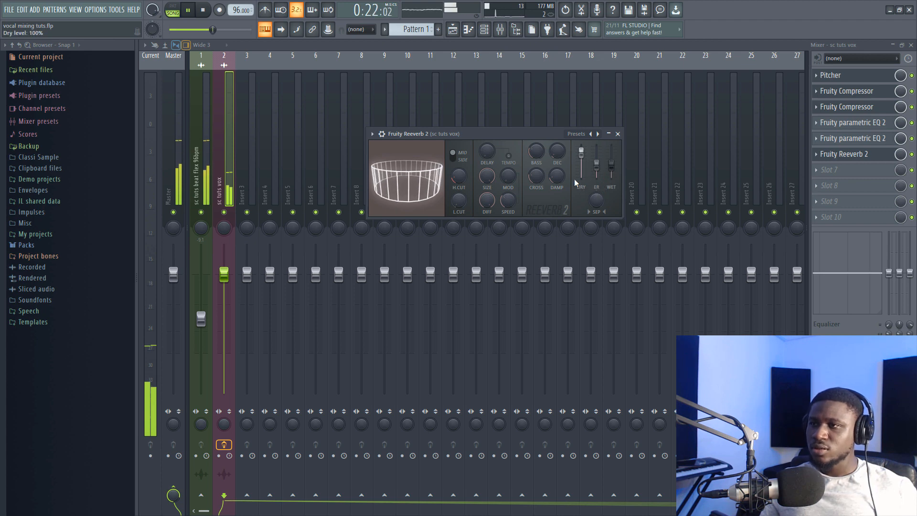
key(space)
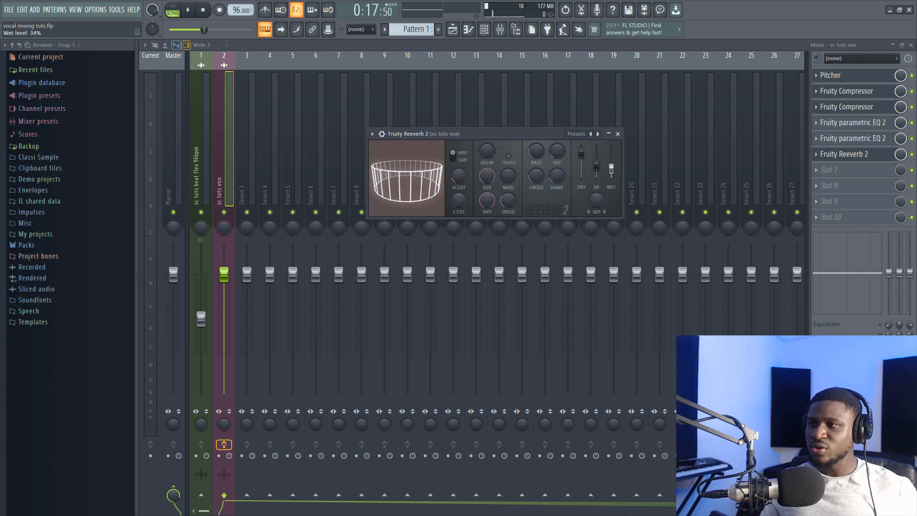
key(space)
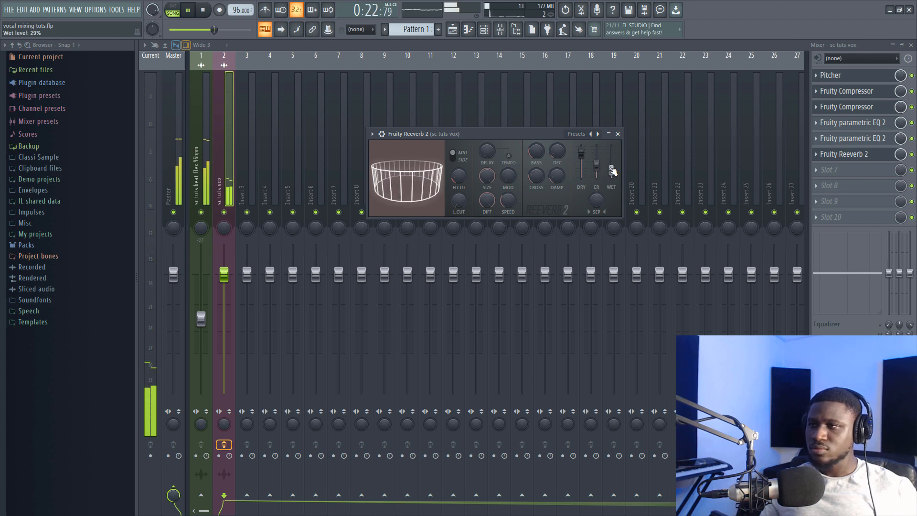
drag(611, 170, 611, 171)
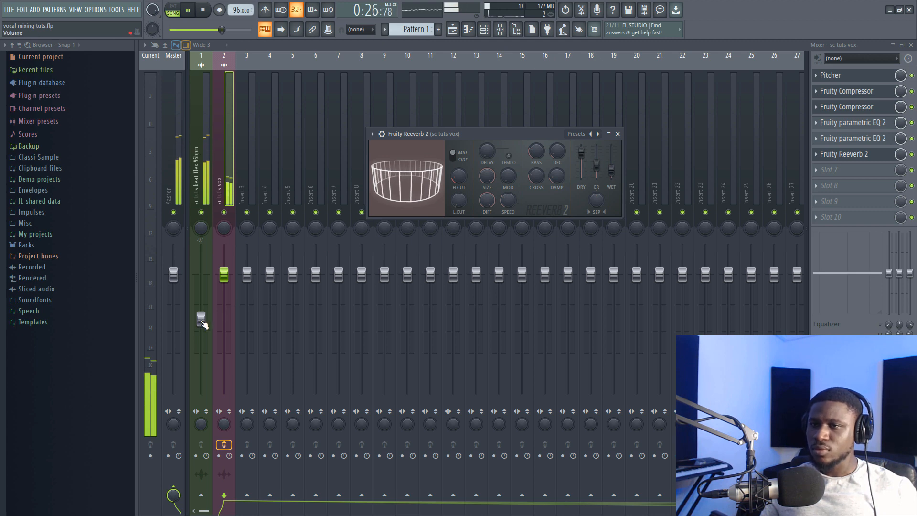
Step: Lower the beat track's volume slightly to about 60% during playback and reselect the vocal track
drag(201, 319, 201, 322)
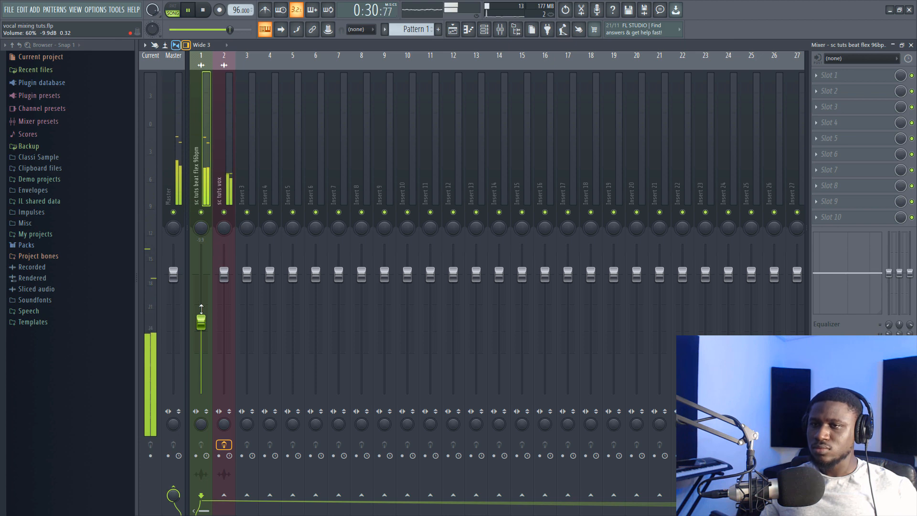
click(222, 181)
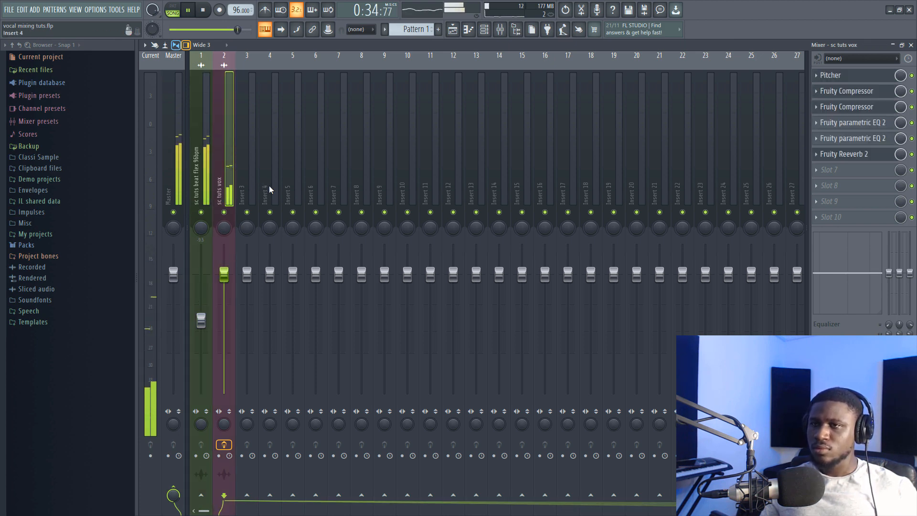
key(space)
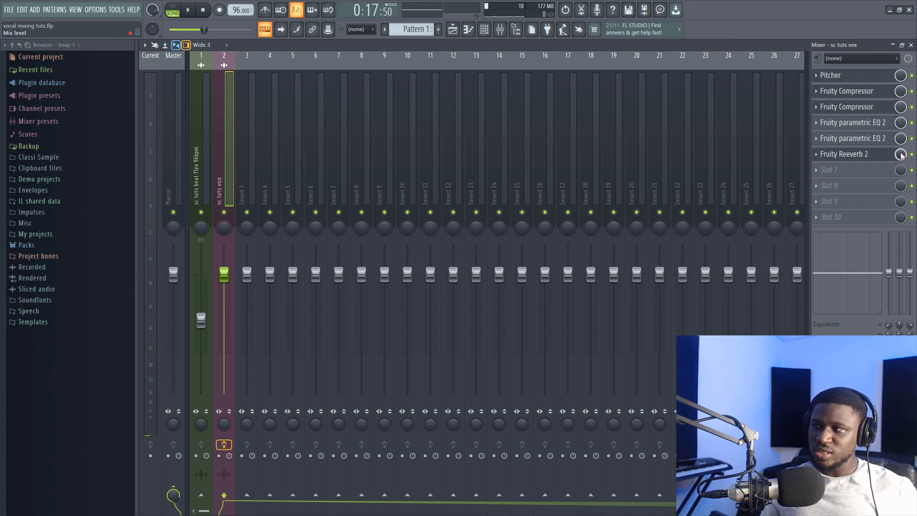
Step: Turn the reverb slot's mix level down and ease it back up by ear during playback, and check the reverb's settings
key(space)
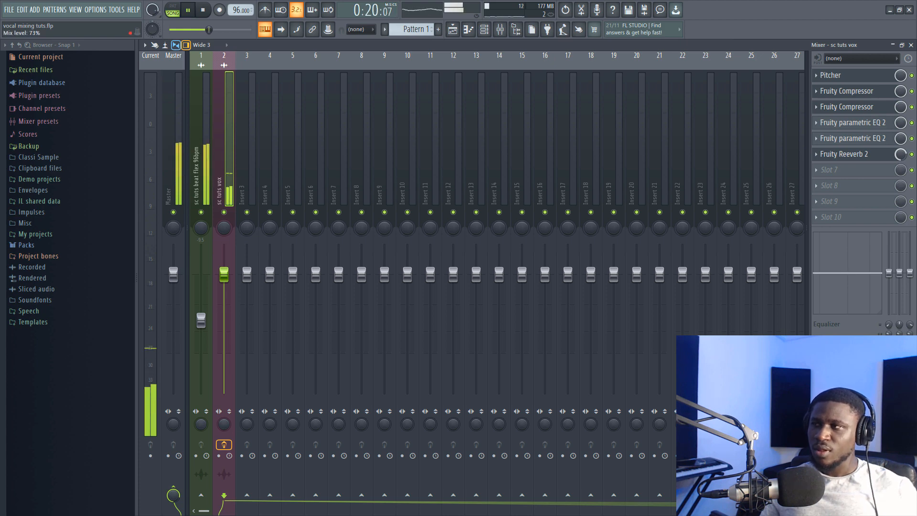
key(space)
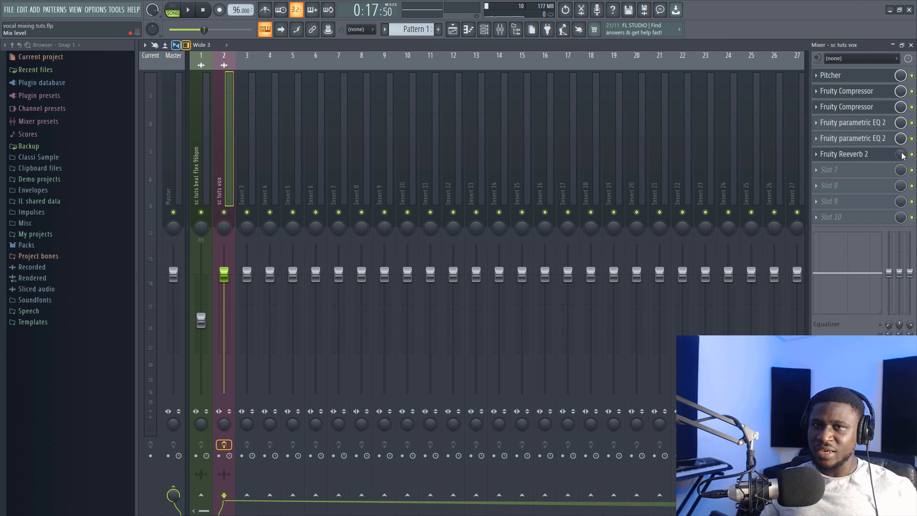
key(space)
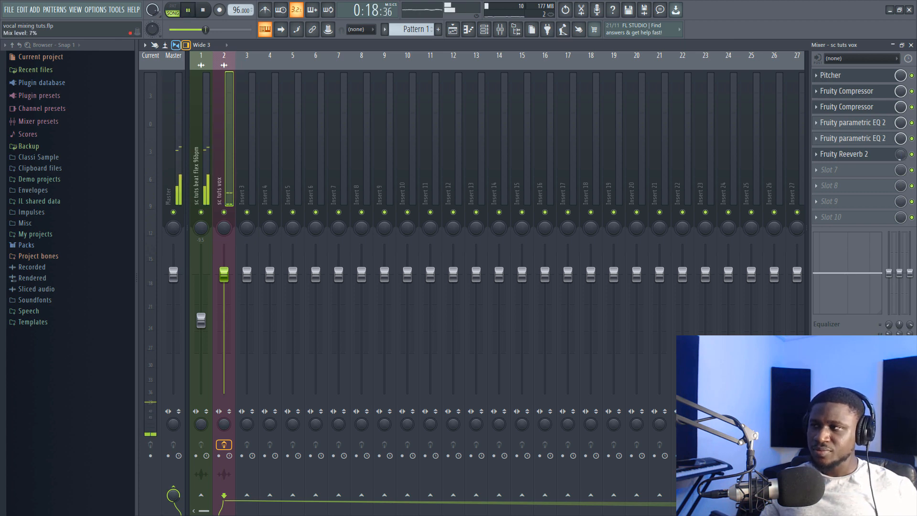
drag(901, 154, 901, 148)
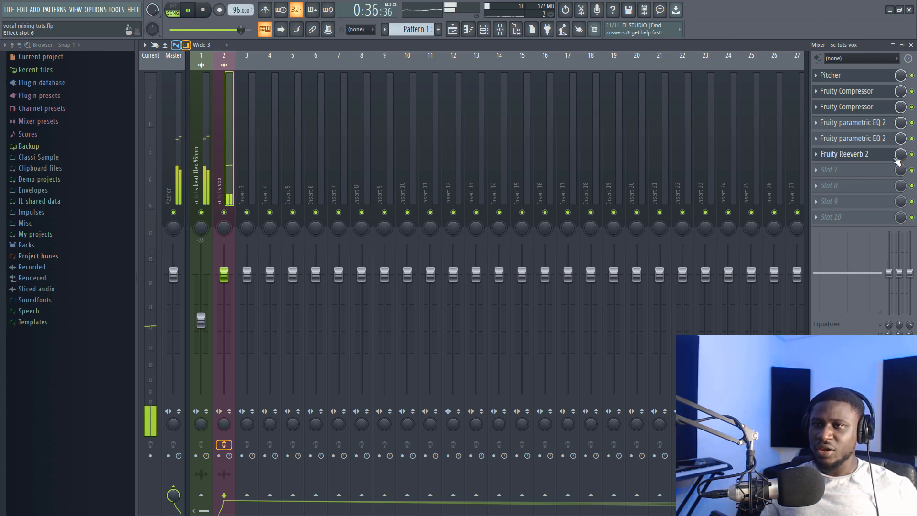
key(space)
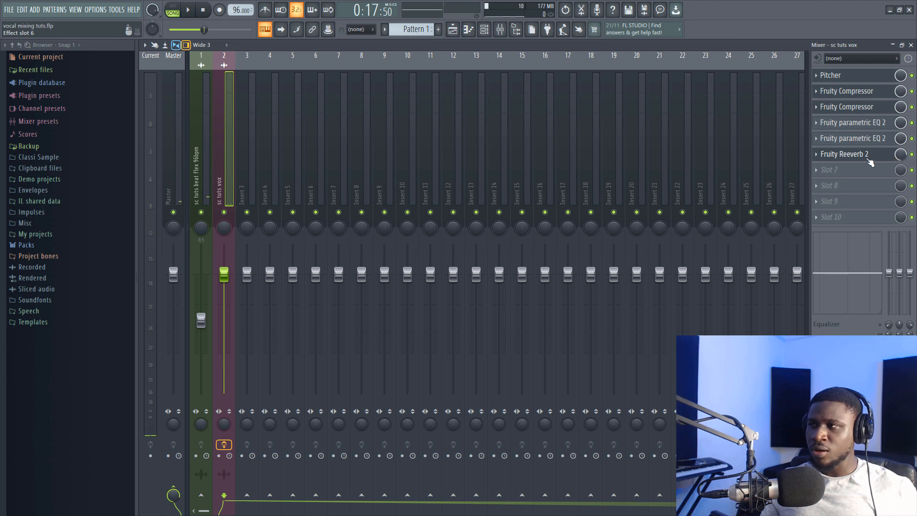
click(868, 156)
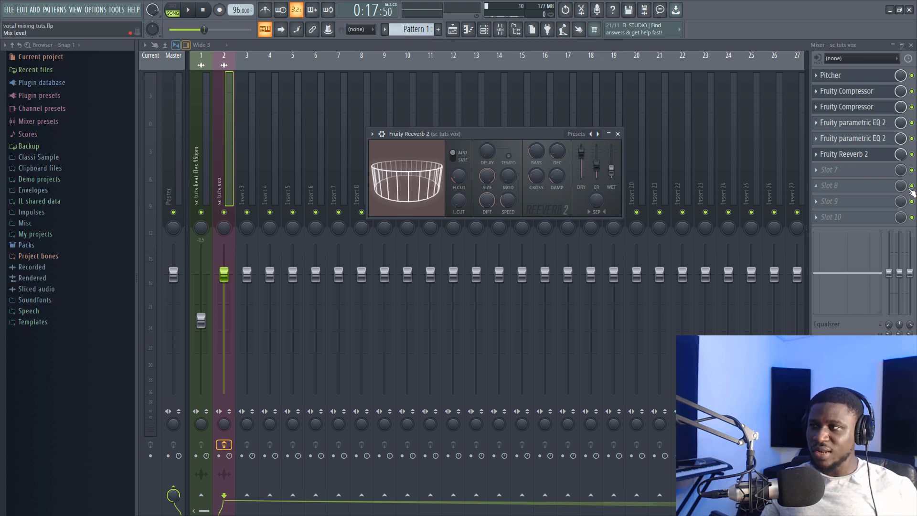
click(618, 134)
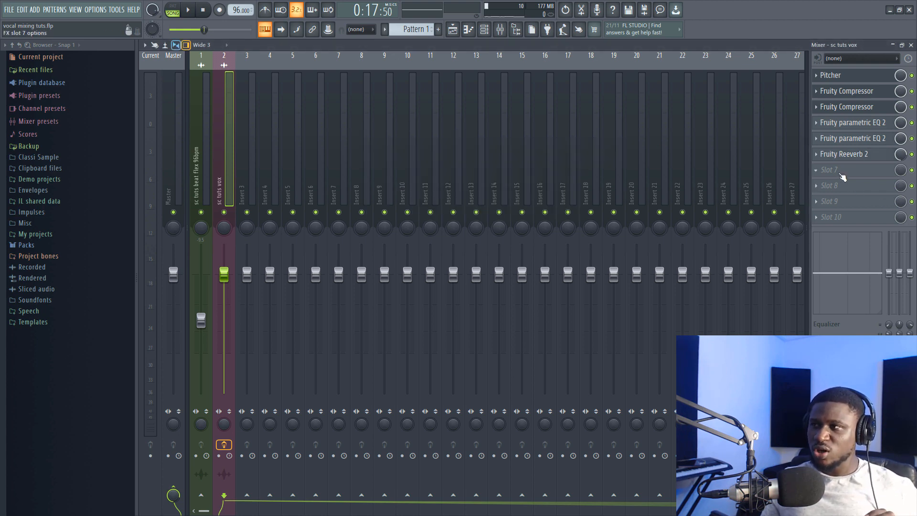
Step: Load Fruity Fast Dist into slot 7 of the vocal track and lower its mix level to about 52%
click(842, 177)
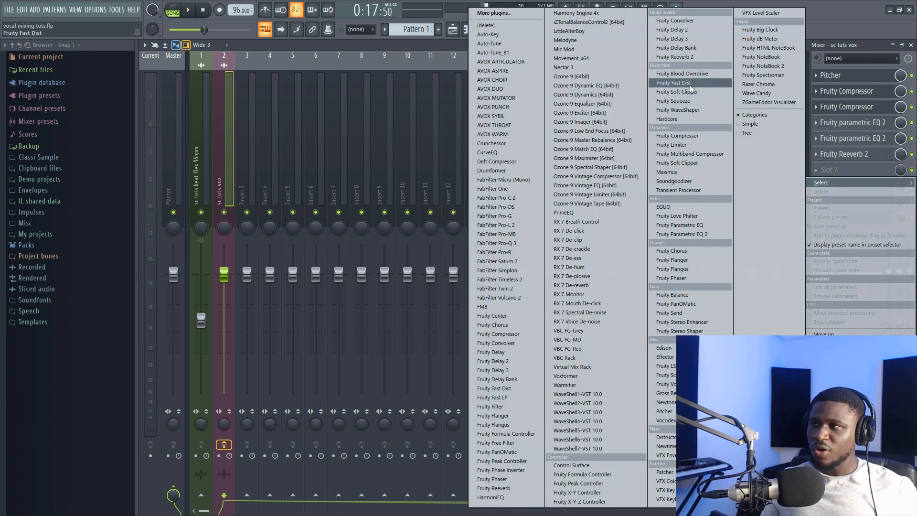
click(673, 83)
drag(279, 166, 279, 189)
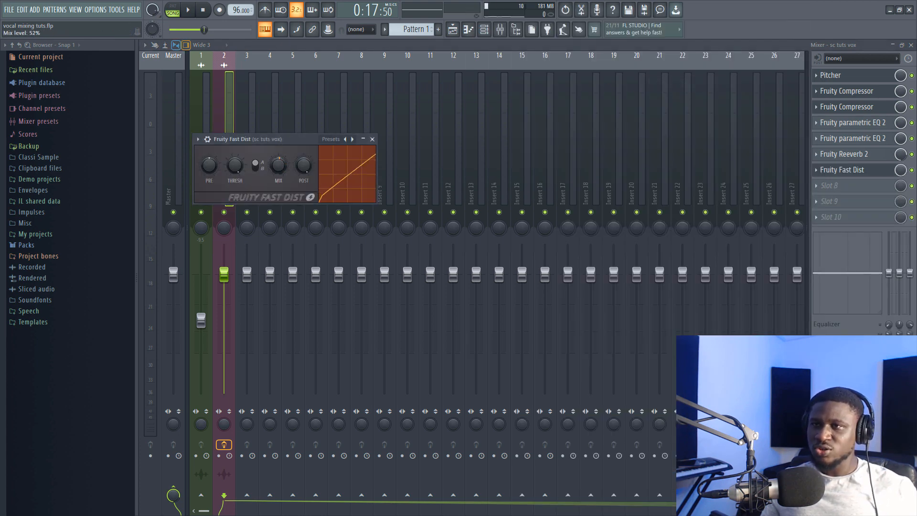
Step: Lower the Fruity Fast Dist threshold to about 60% and audition the distortion type on the vocal during playback
drag(235, 166, 234, 186)
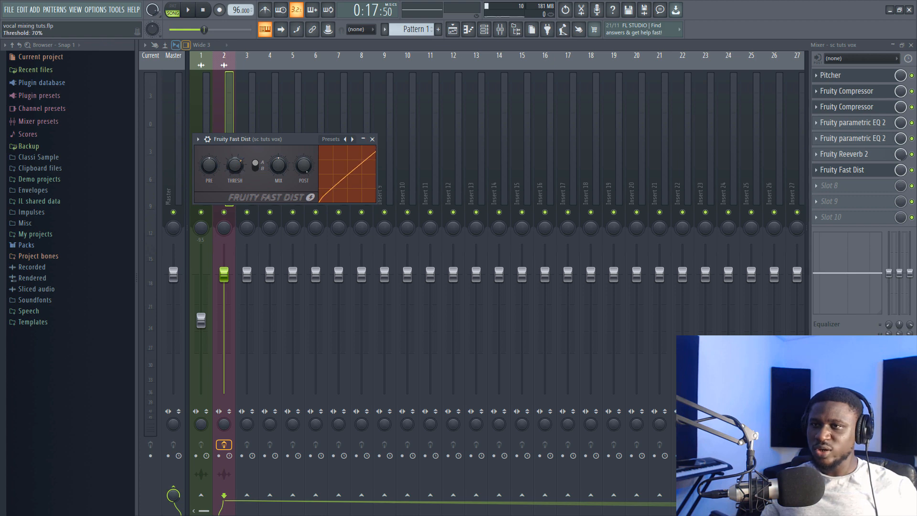
key(space)
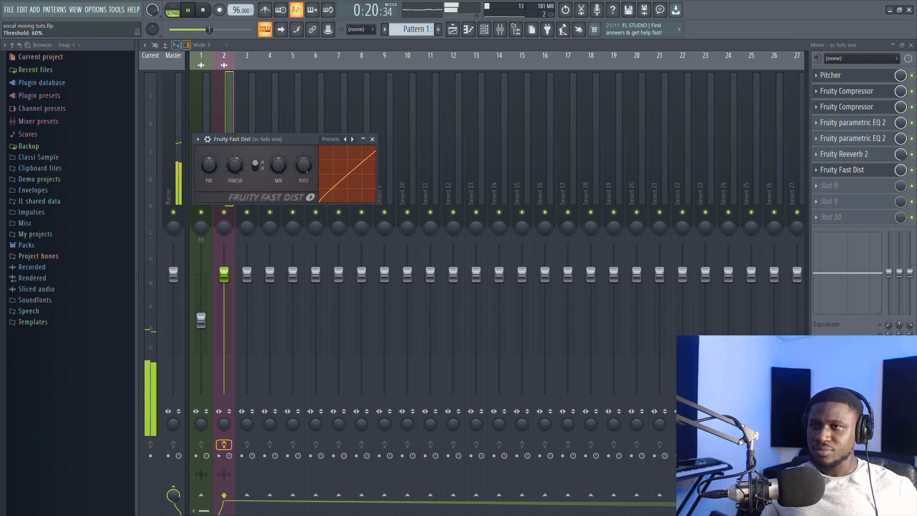
drag(270, 161, 271, 147)
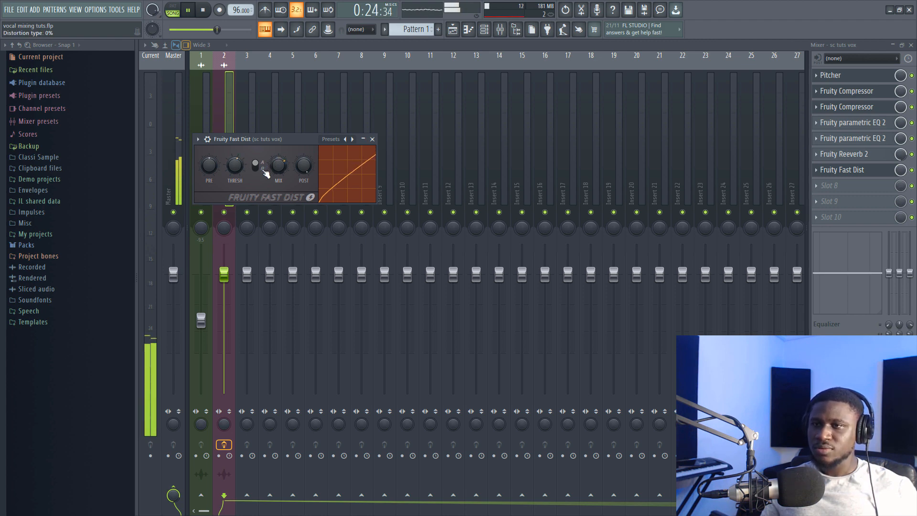
key(space)
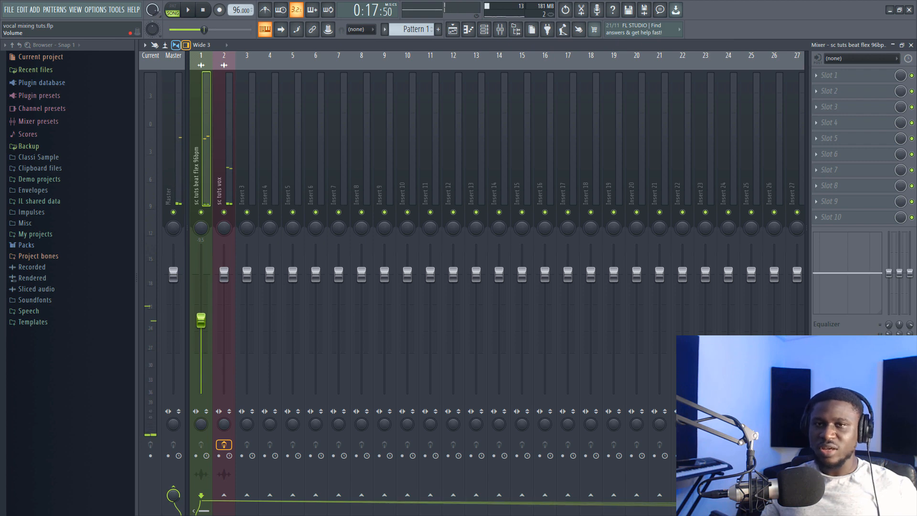
Step: Raise the beat track's volume to about 76% by ear during playback and reselect the vocal track
drag(202, 320, 201, 306)
key(space)
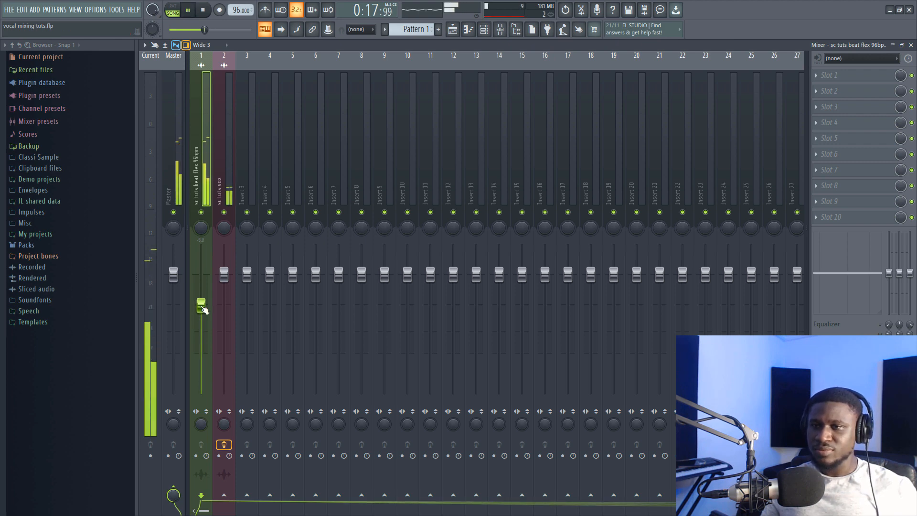
drag(202, 310, 203, 305)
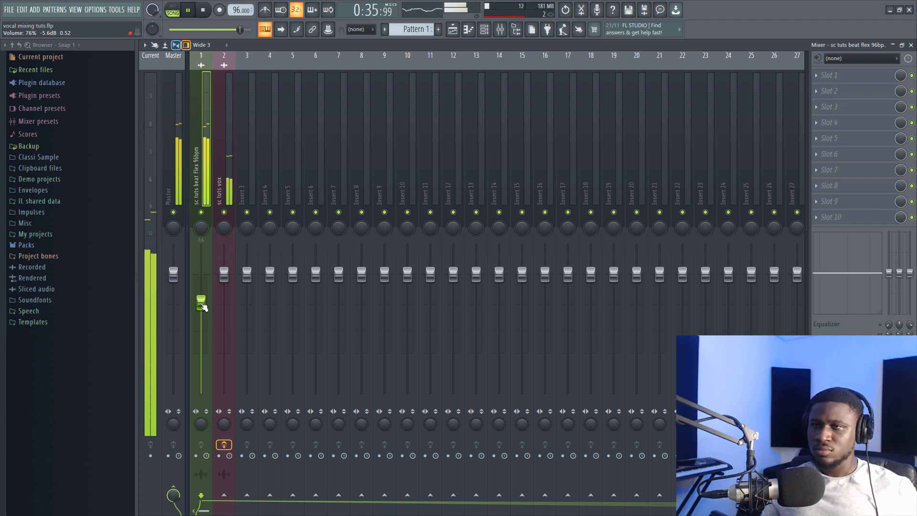
click(228, 177)
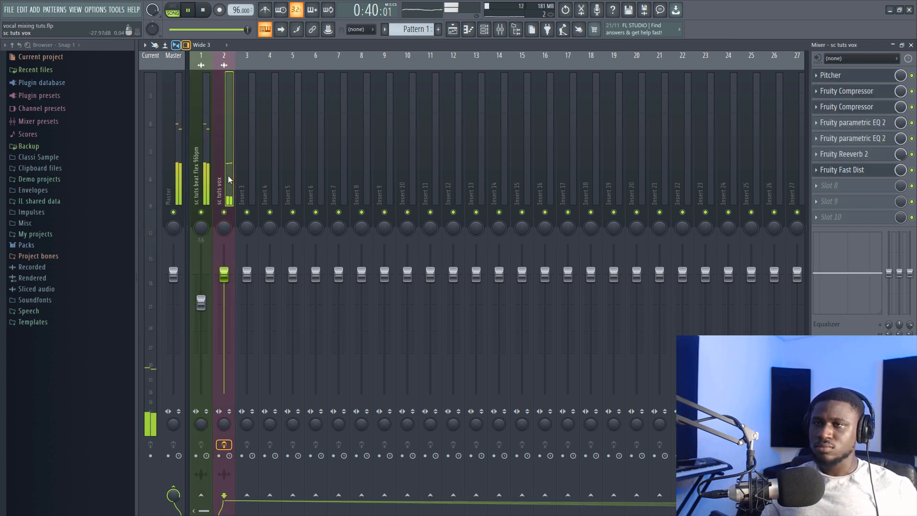
key(space)
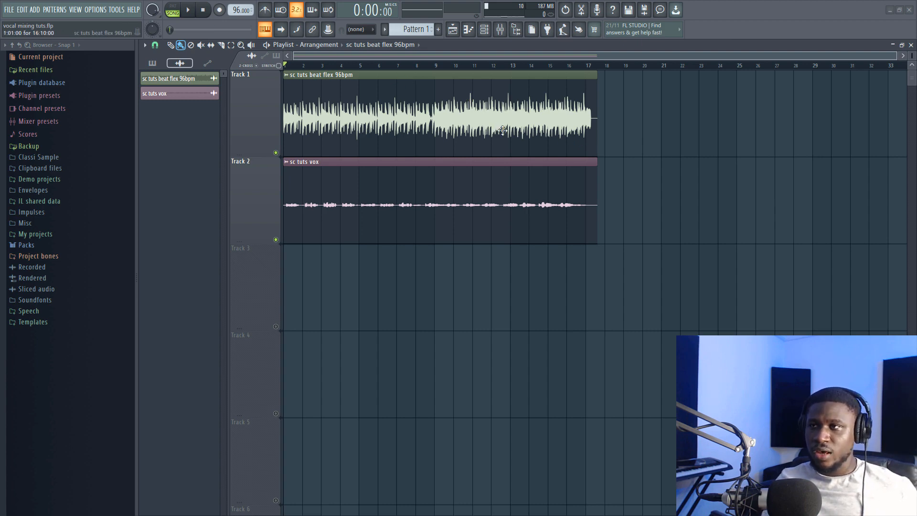
Step: Export the full song to the Desktop as the WAV file "vocal mixing tuts" and start the render
click(8, 10)
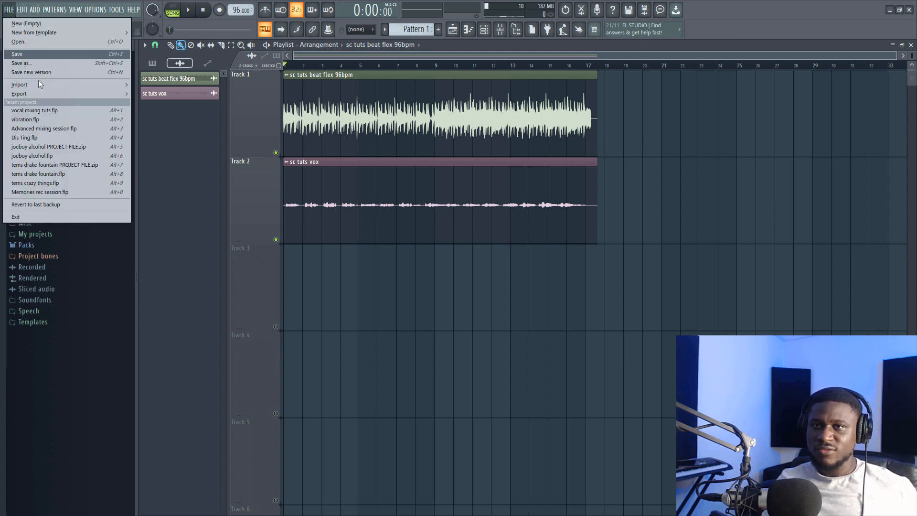
mouse_move(47, 94)
click(164, 102)
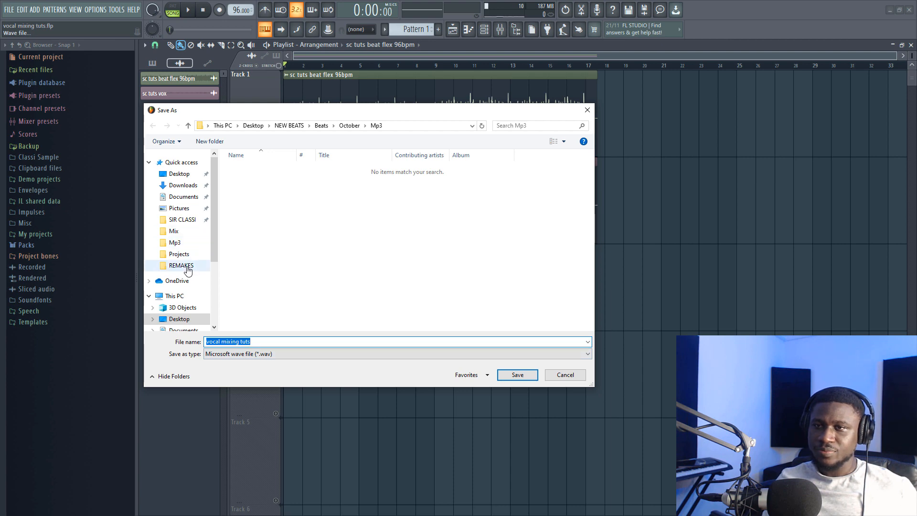
click(185, 255)
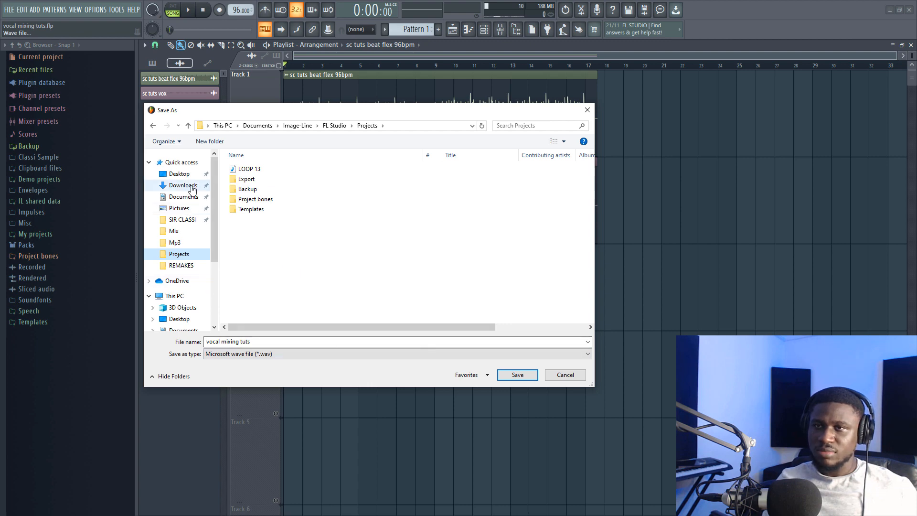
click(179, 174)
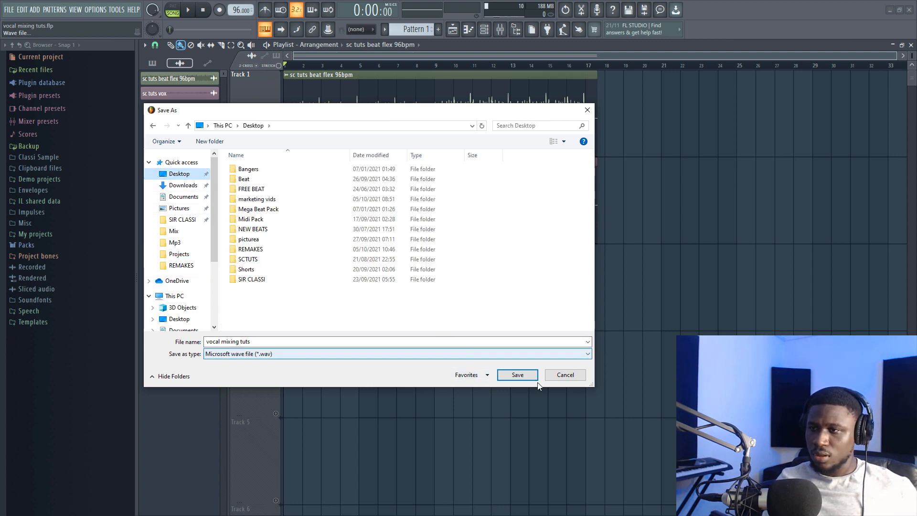
click(522, 376)
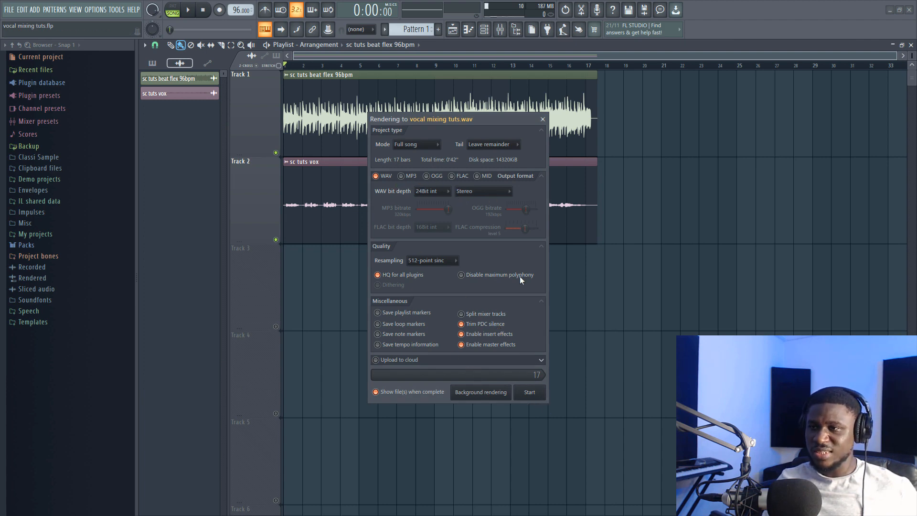
click(543, 397)
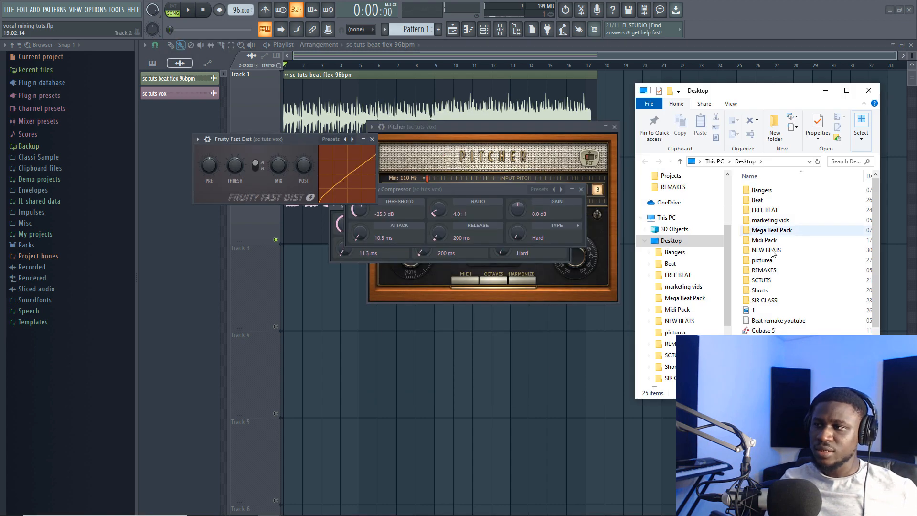
Step: Bring the rendered "vocal mixing tuts" file from the Desktop into the playlist, align it to the start of Track 3 and solo that track
scroll(812, 325, down, 2)
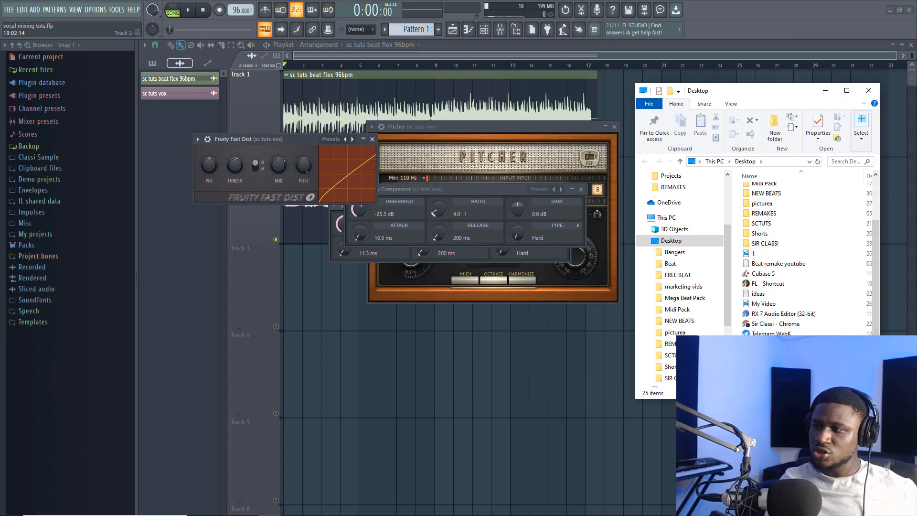
click(774, 305)
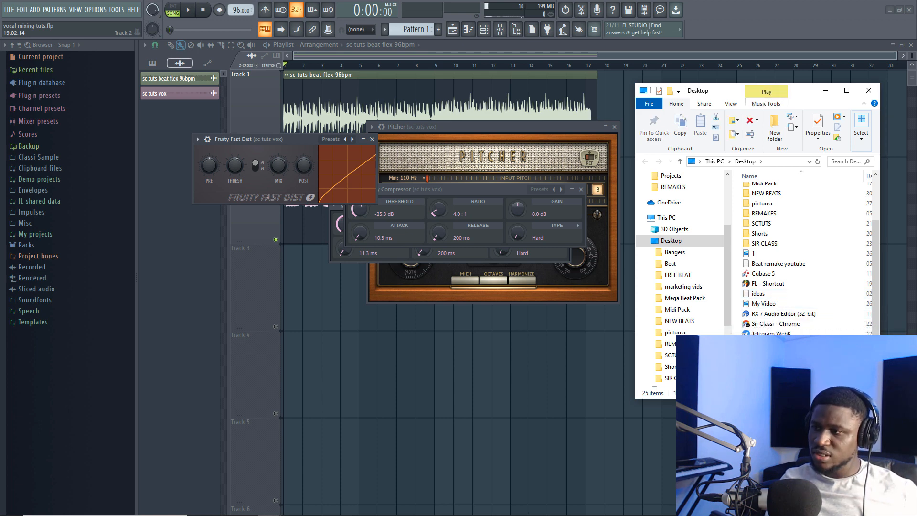
drag(764, 304, 313, 351)
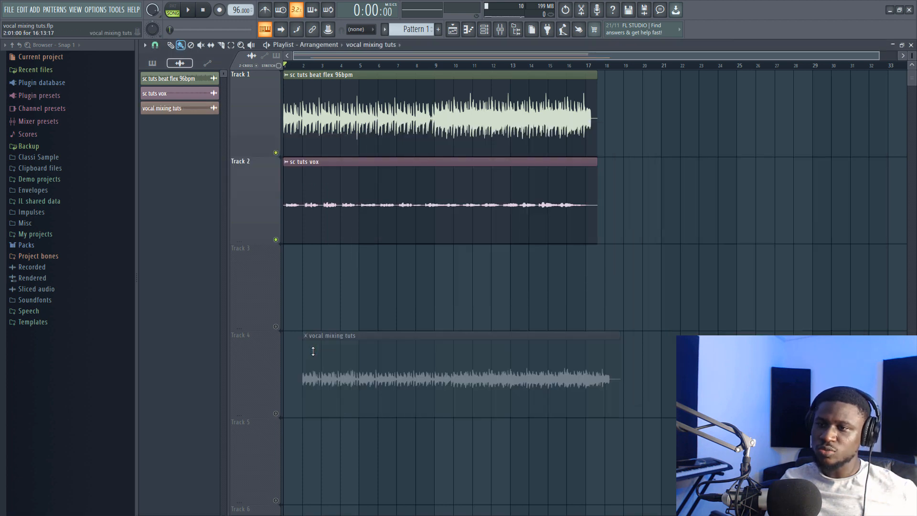
drag(370, 317, 280, 328)
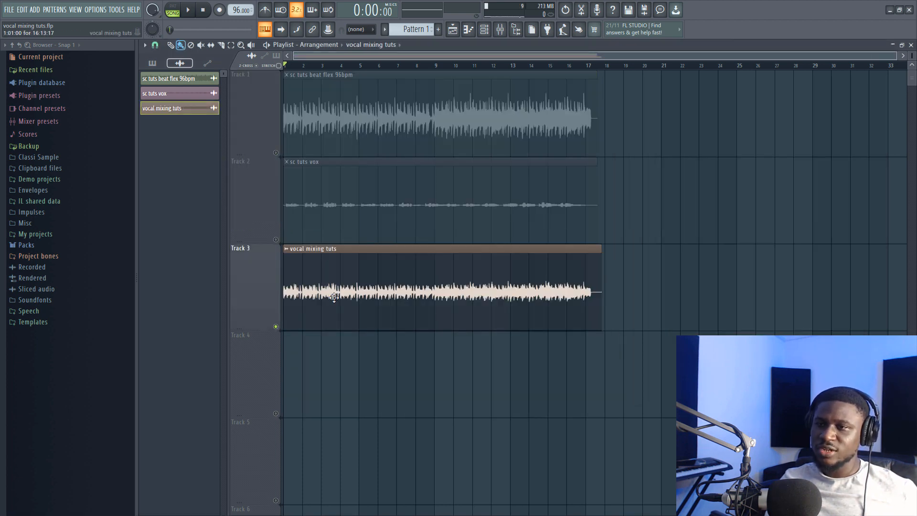
Step: Open the channel settings of the "vocal mixing tuts" clip and route it to mixer insert 6
double_click(337, 295)
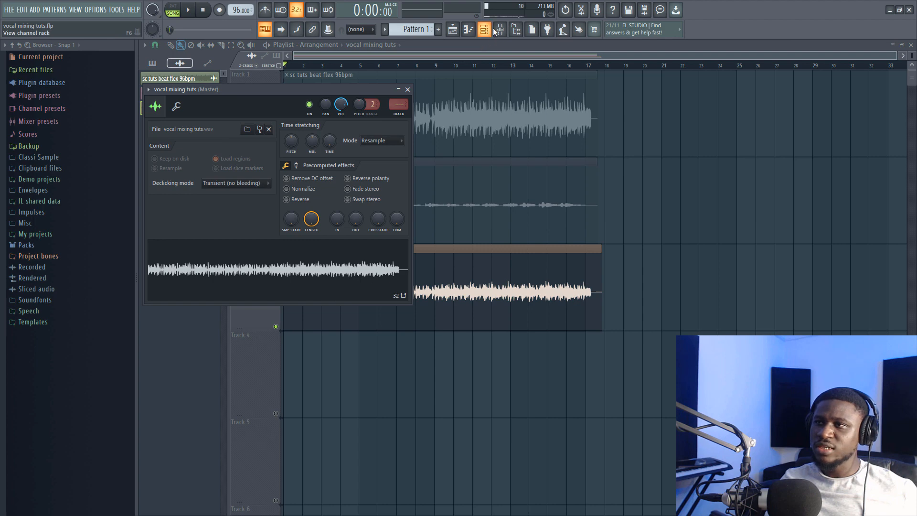
key(F9)
click(391, 152)
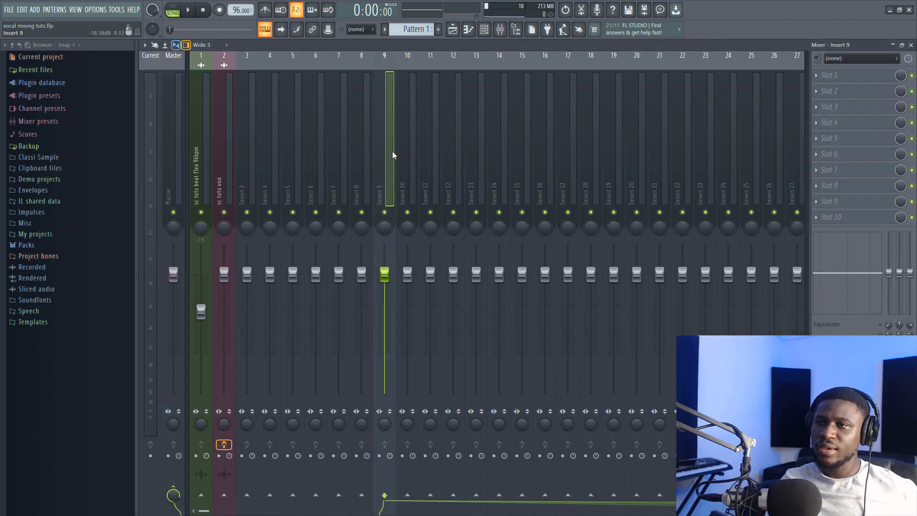
click(311, 183)
key(ctrl+l)
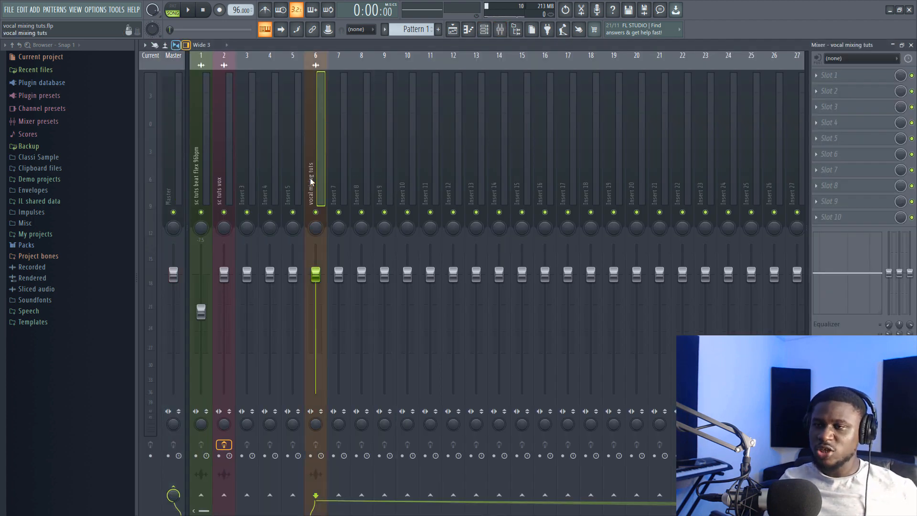
Step: Play the rendered mix briefly, and load Fruity Parametric EQ 2 into slot 1 of its mixer track
key(space)
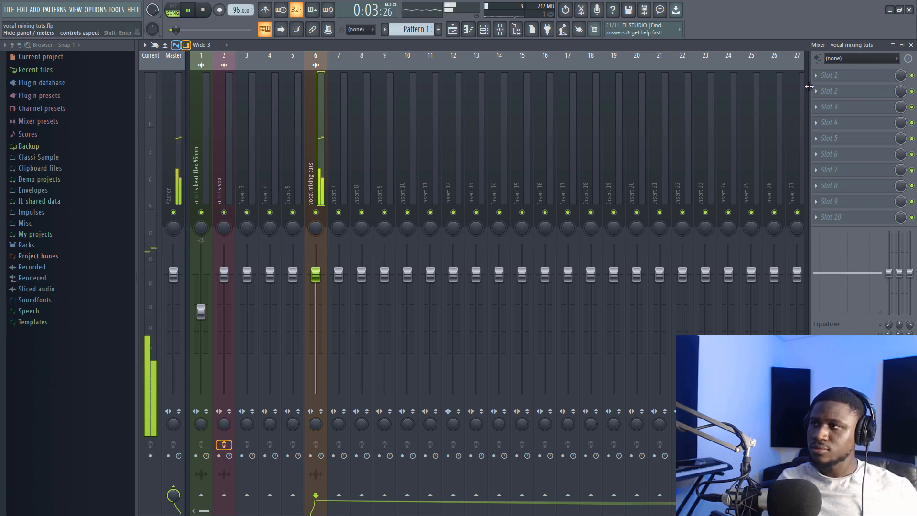
key(space)
click(844, 76)
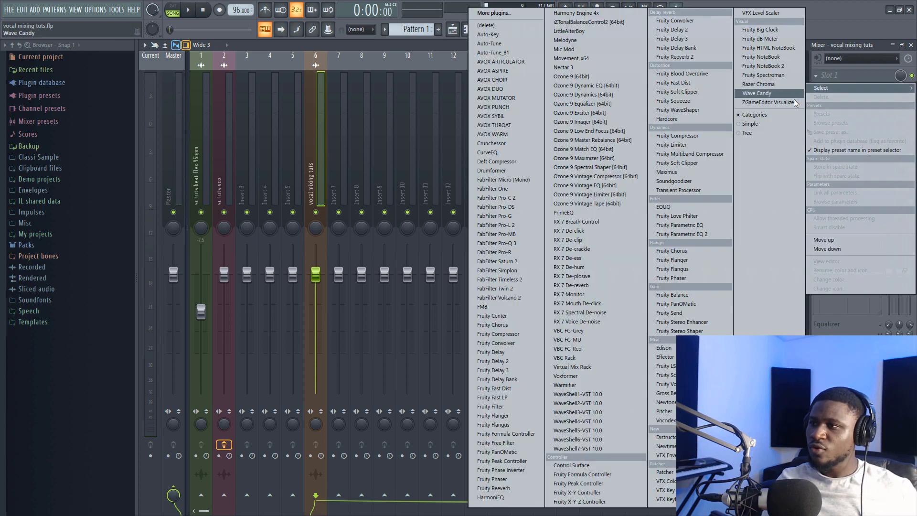
click(694, 234)
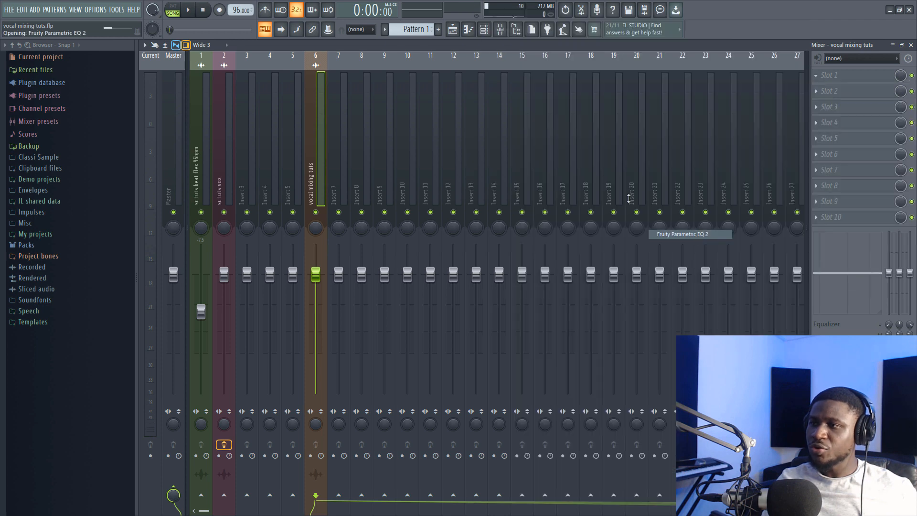
drag(354, 164, 500, 128)
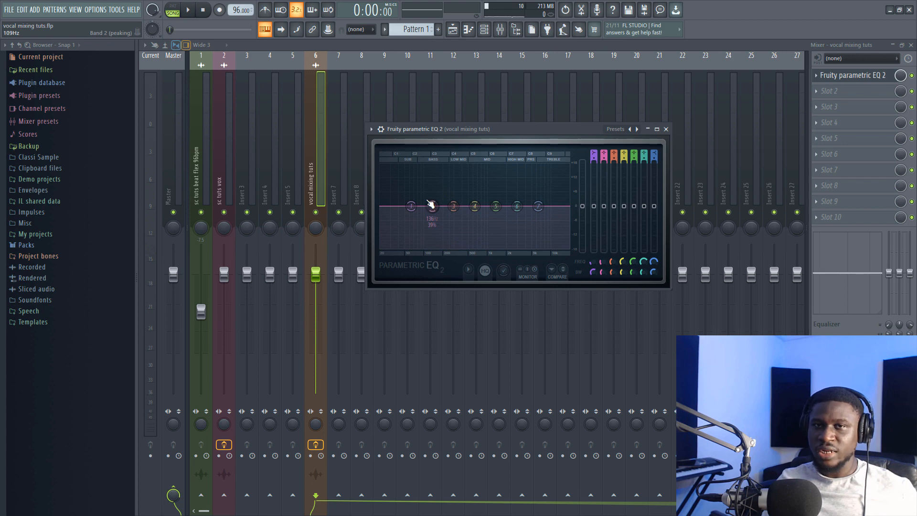
Step: Lower EQ bands 1 and 7 slightly and cut band 4 by about 2.9 dB near 641 Hz during playback
drag(418, 205, 408, 214)
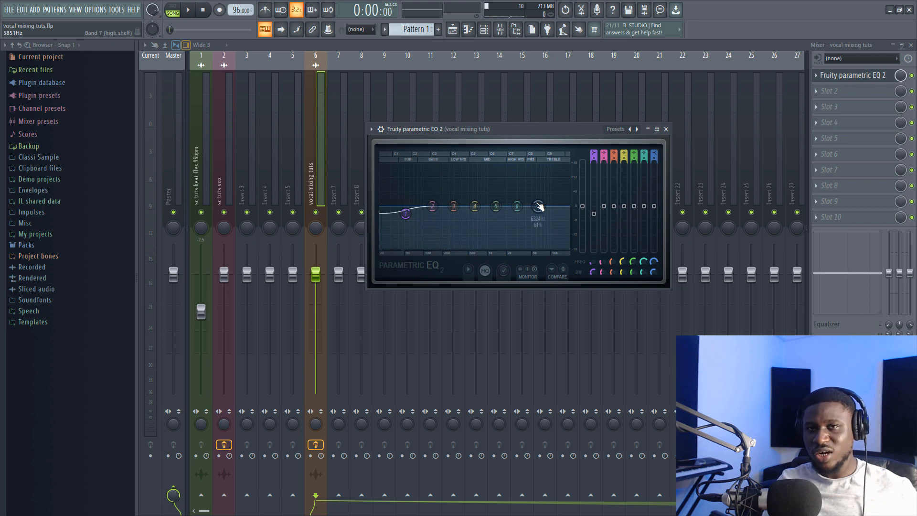
drag(540, 206, 542, 213)
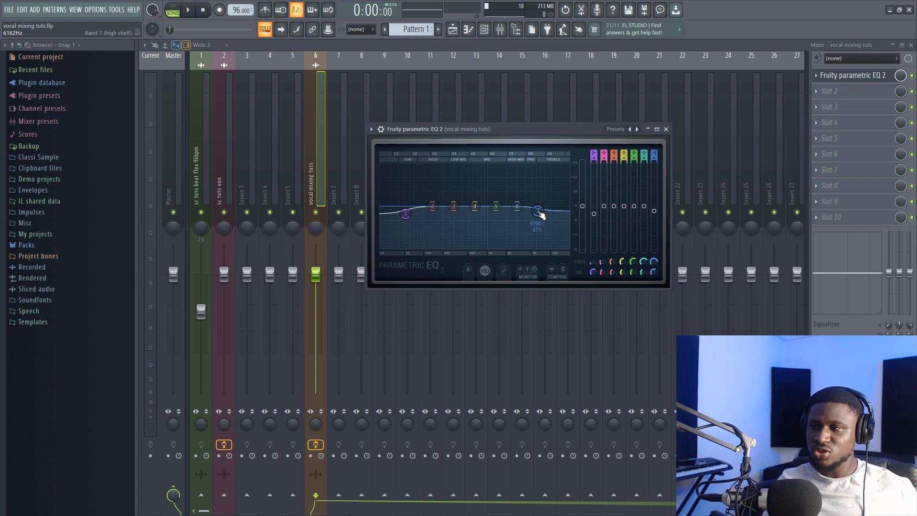
key(space)
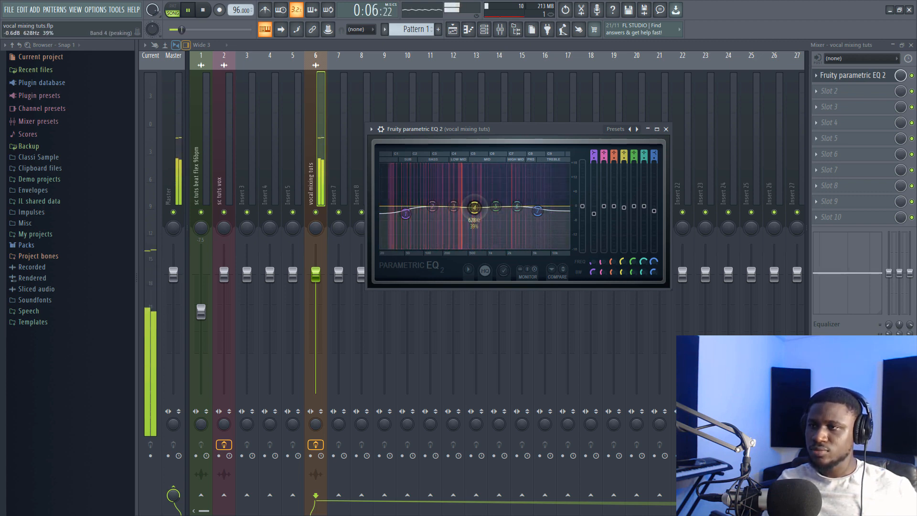
drag(474, 205, 475, 213)
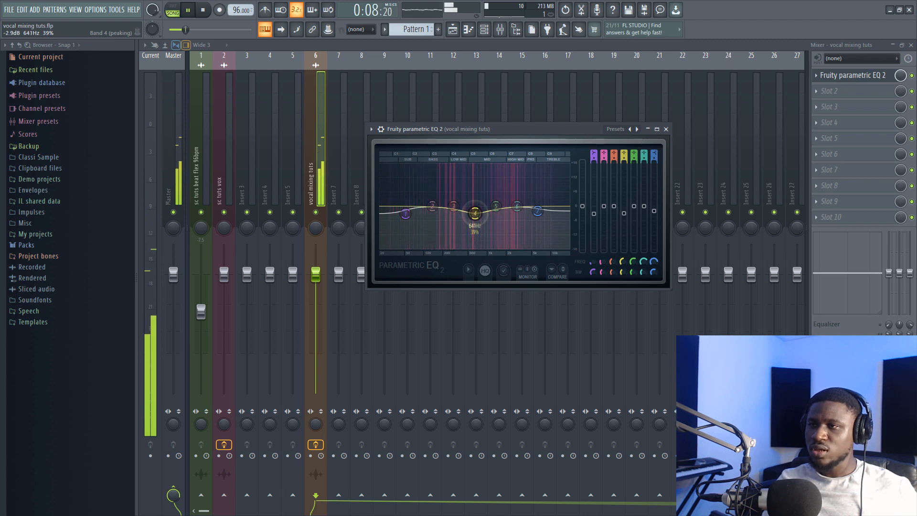
key(space)
Step: Compare a band 4 boost by ear, settle on a cut of about 2.8 dB near 637 Hz, and replay the mix
drag(474, 213, 479, 213)
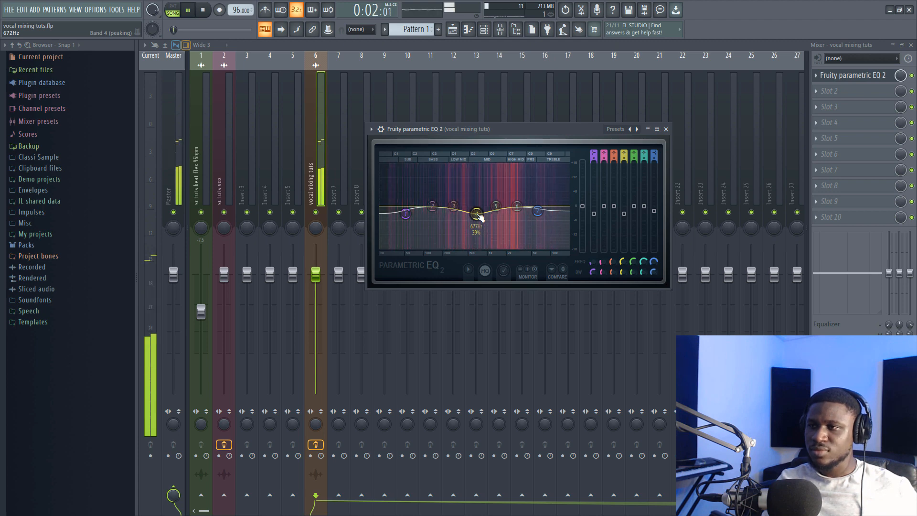
drag(479, 216, 476, 202)
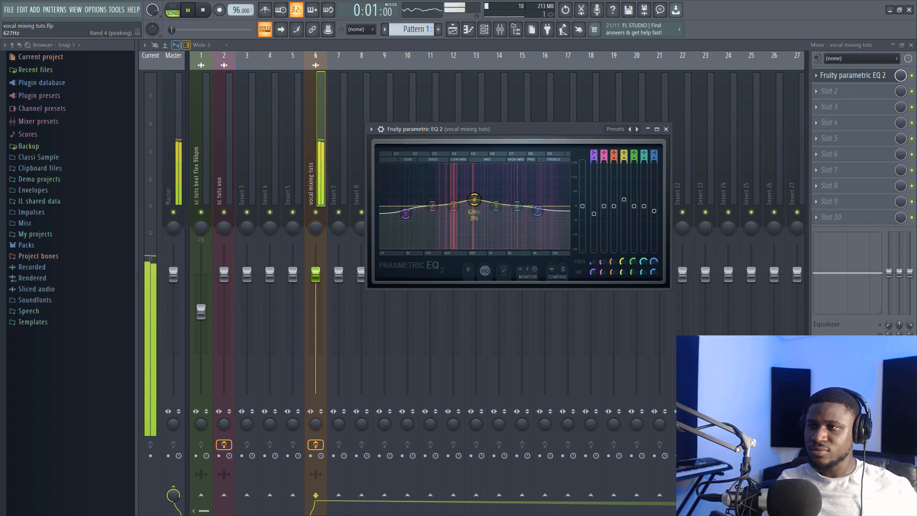
key(space)
drag(474, 199, 474, 212)
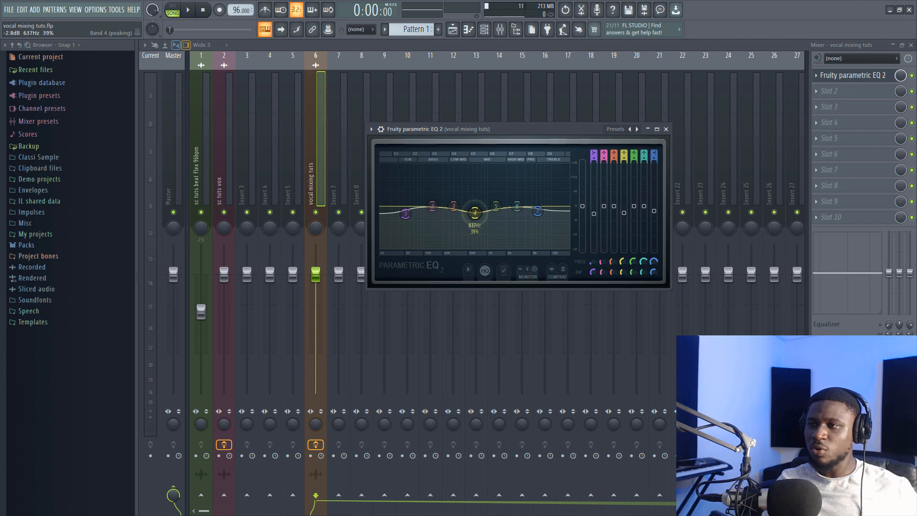
key(space)
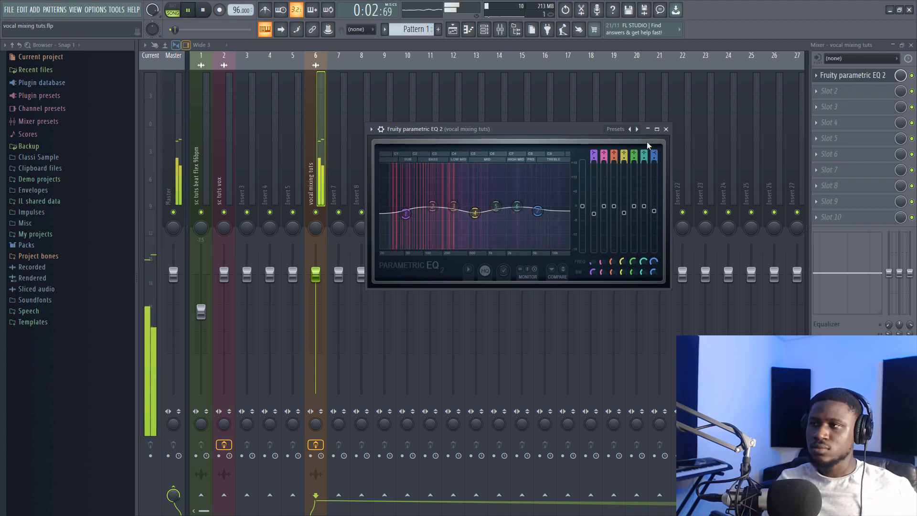
Step: Close the EQ, finish listening to the mix, and load Fruity Limiter into slot 2 of the rendered mix's track
click(667, 134)
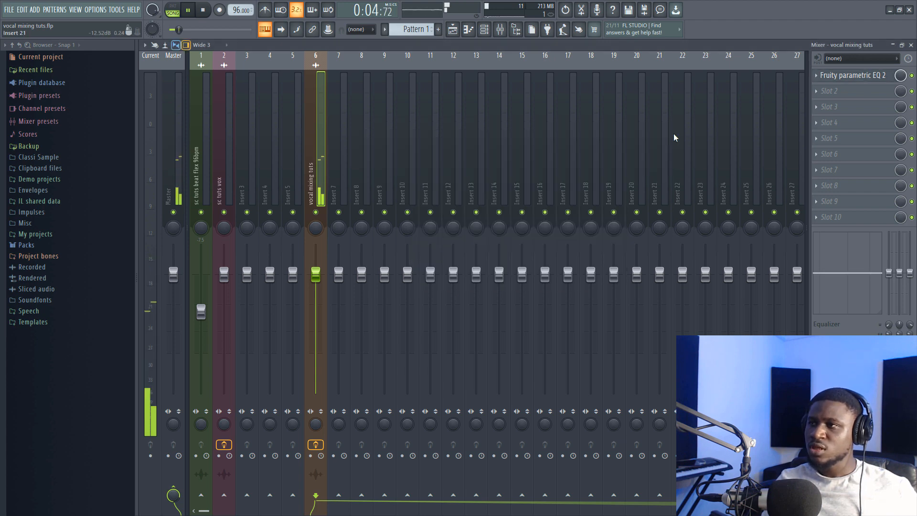
key(space)
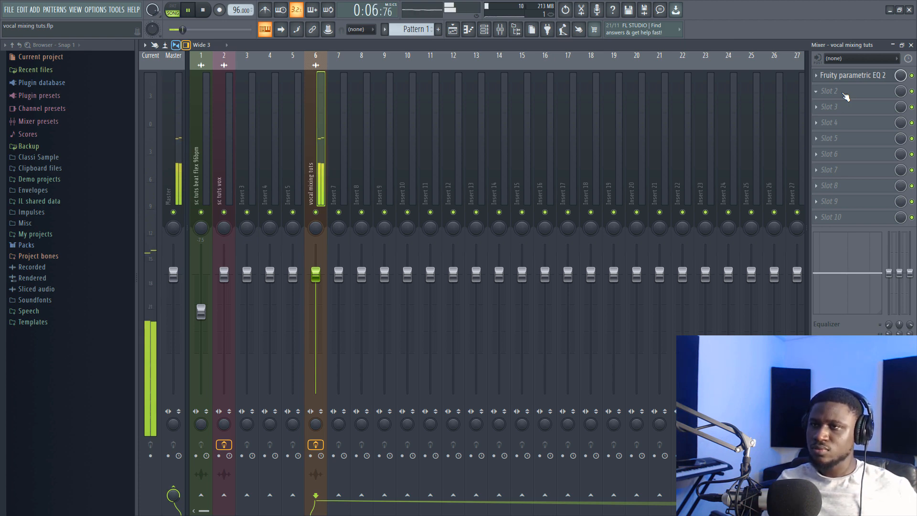
key(space)
click(844, 95)
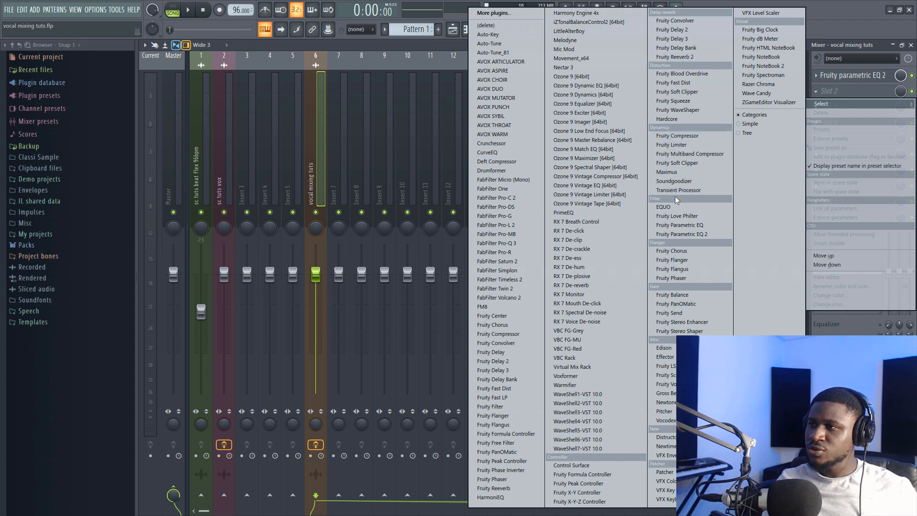
click(674, 145)
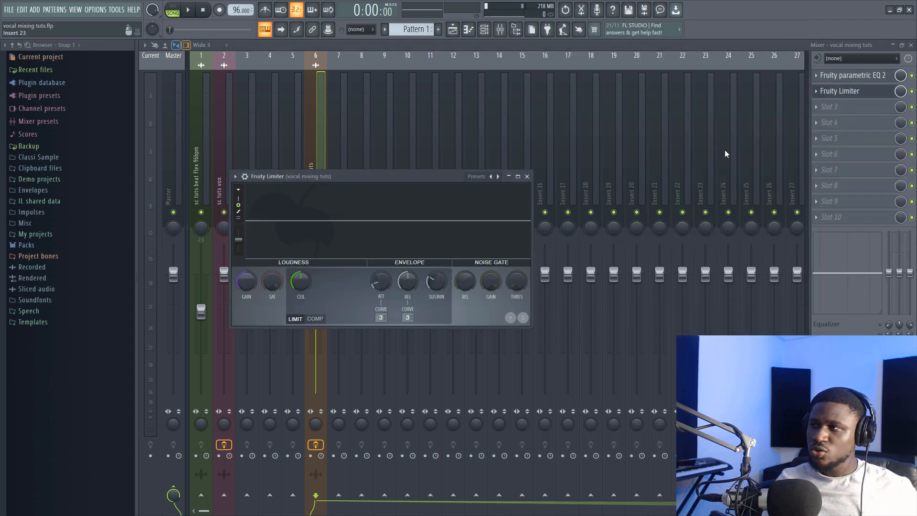
Step: Load Fruity dB Meter into slot 3, detach its window, and stretch it taller
click(833, 110)
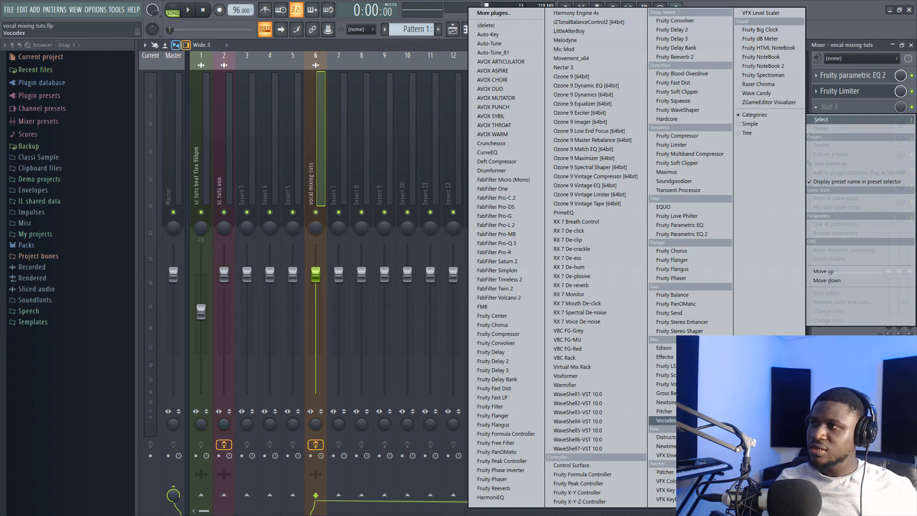
click(775, 40)
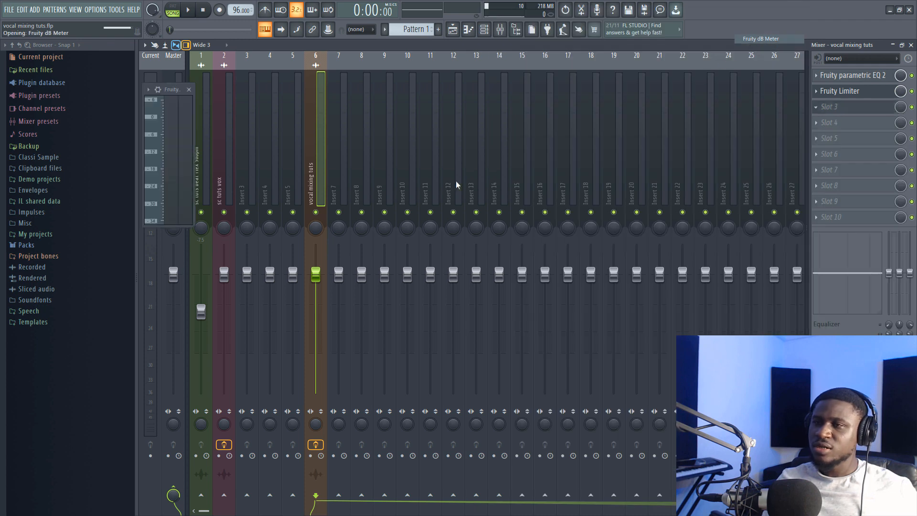
click(148, 90)
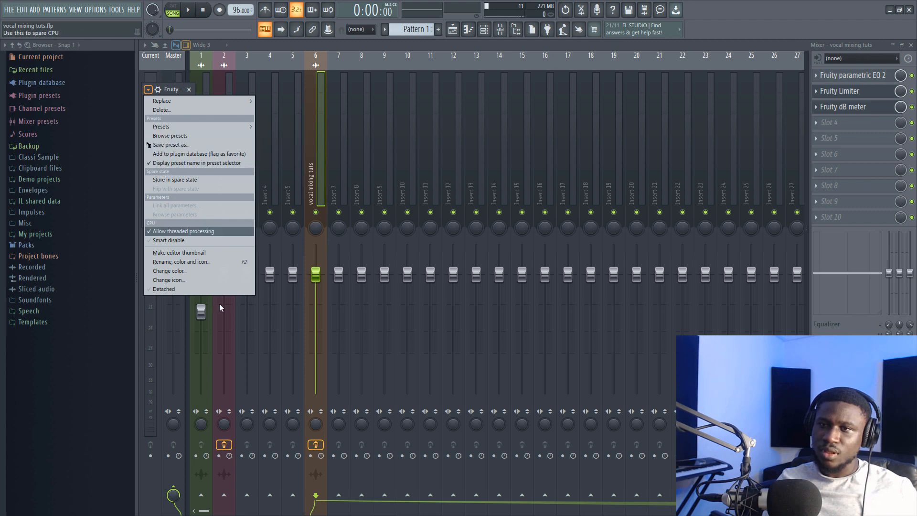
click(176, 288)
click(167, 232)
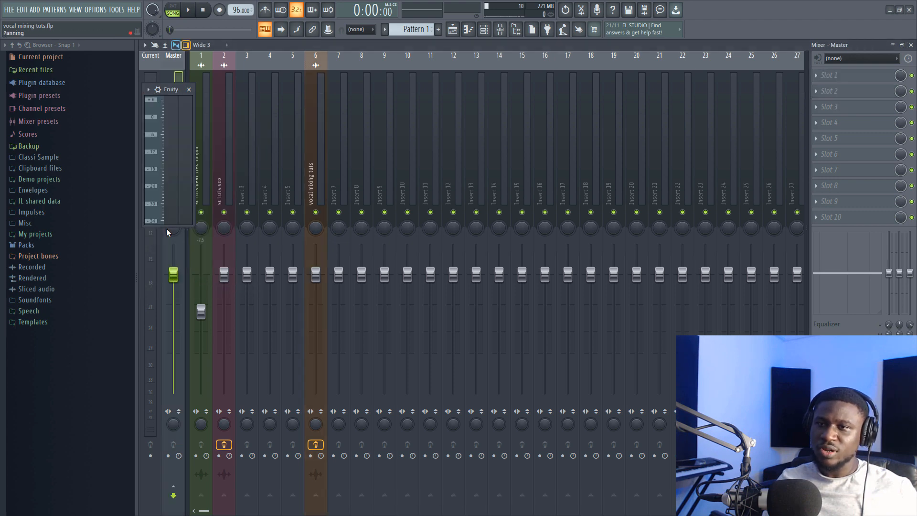
drag(168, 227, 168, 442)
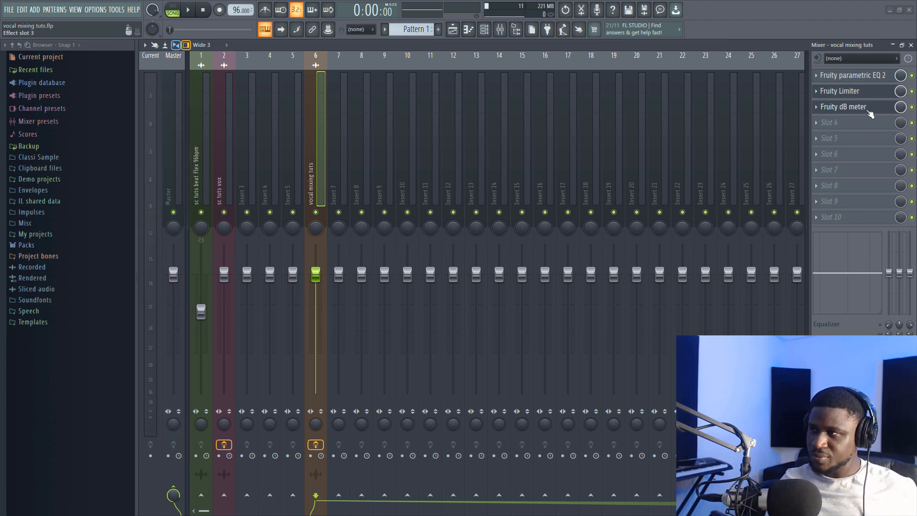
Step: Reopen Fruity Limiter beside the meter, raise its ceiling and gain slightly, and check the level during playback
click(868, 95)
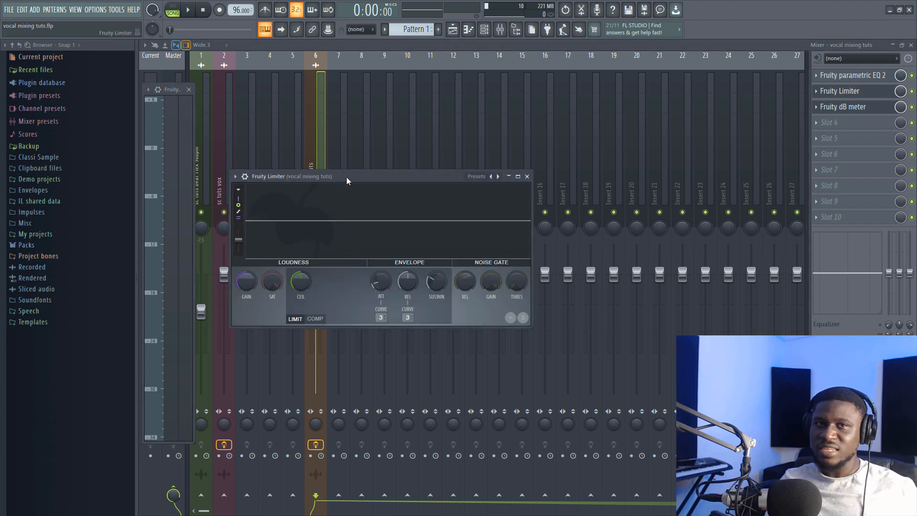
drag(346, 180, 440, 137)
drag(394, 241, 394, 230)
drag(340, 241, 340, 235)
key(space)
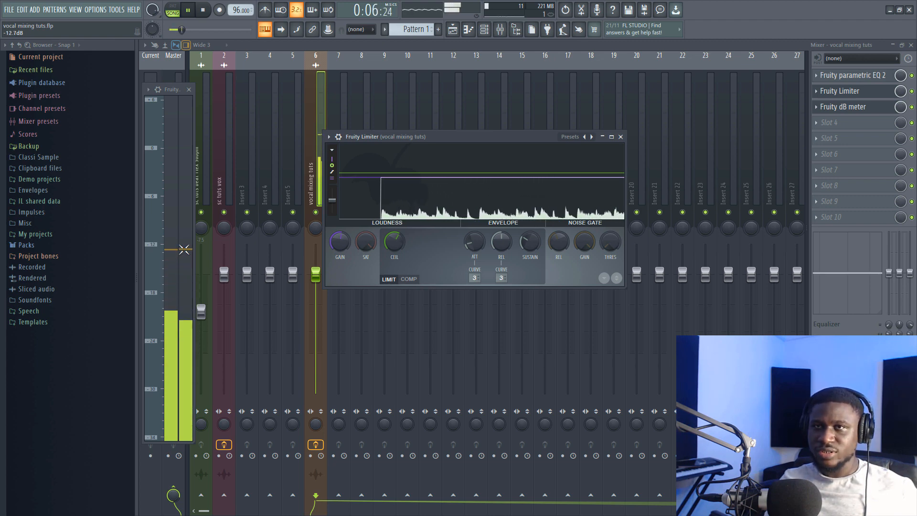
key(space)
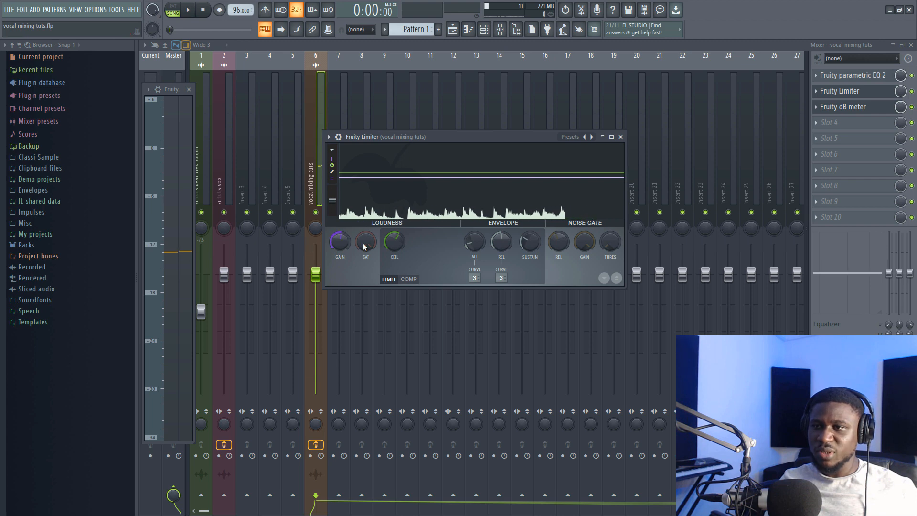
Step: Raise the limiter's gain in stages to 9.2 dB, playing the mix after each change to check the level on the dB meter
drag(345, 248, 346, 220)
key(space)
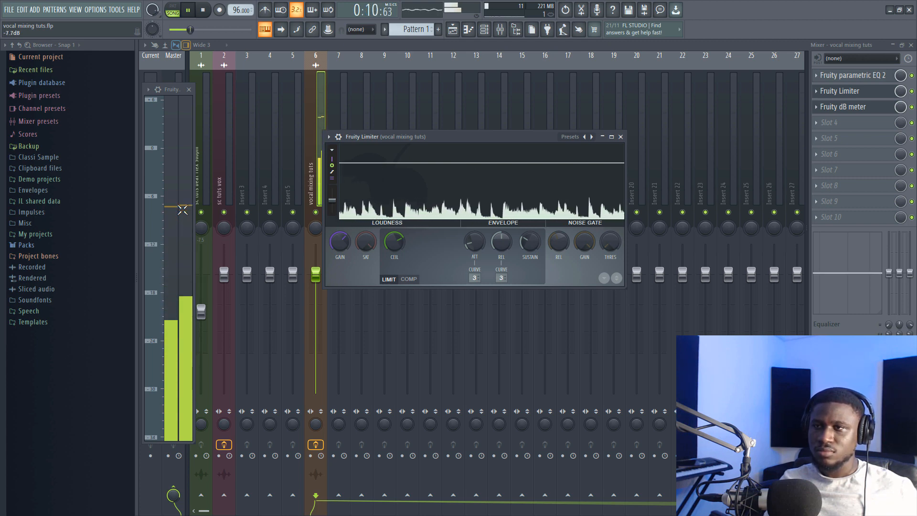
key(space)
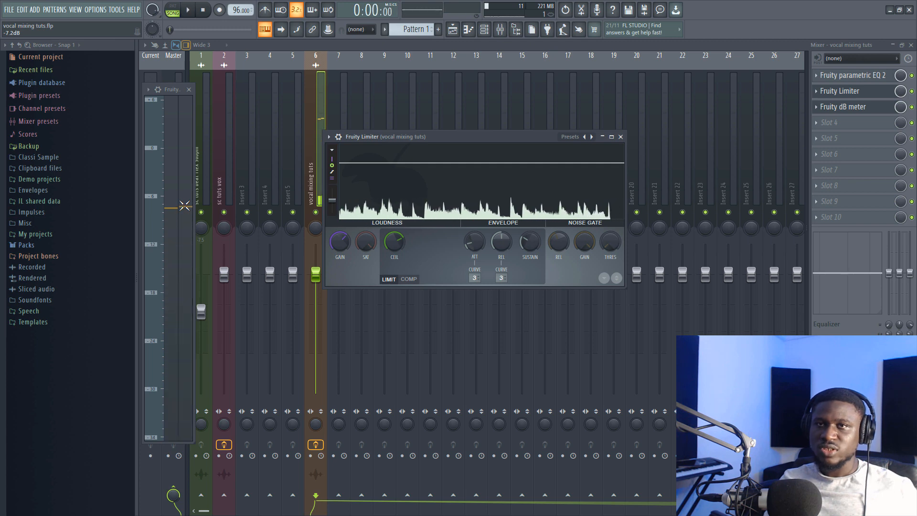
mouse_move(349, 244)
mouse_down()
mouse_move(348, 218)
mouse_move(349, 243)
mouse_move(349, 229)
mouse_up()
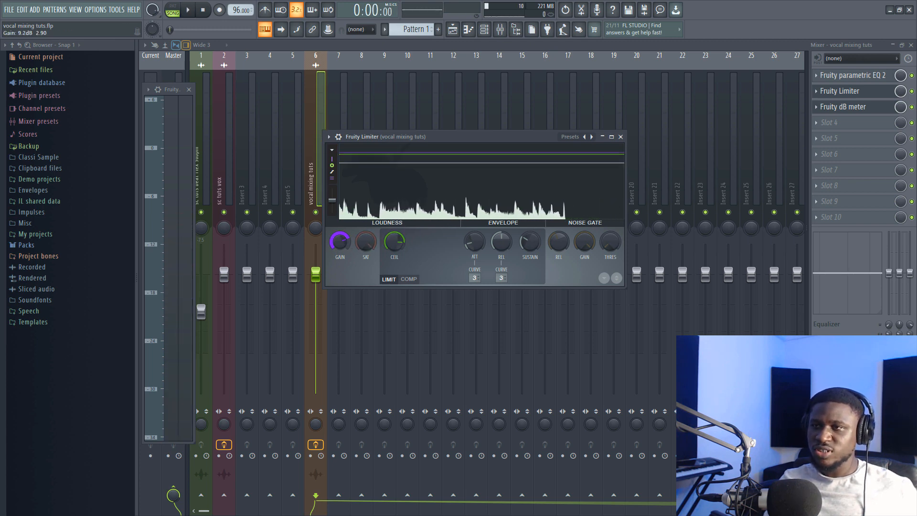
key(space)
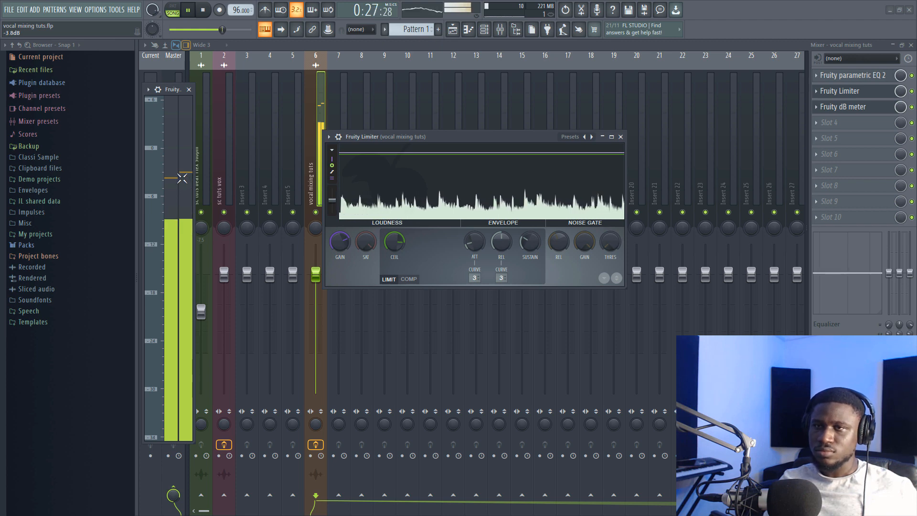
key(space)
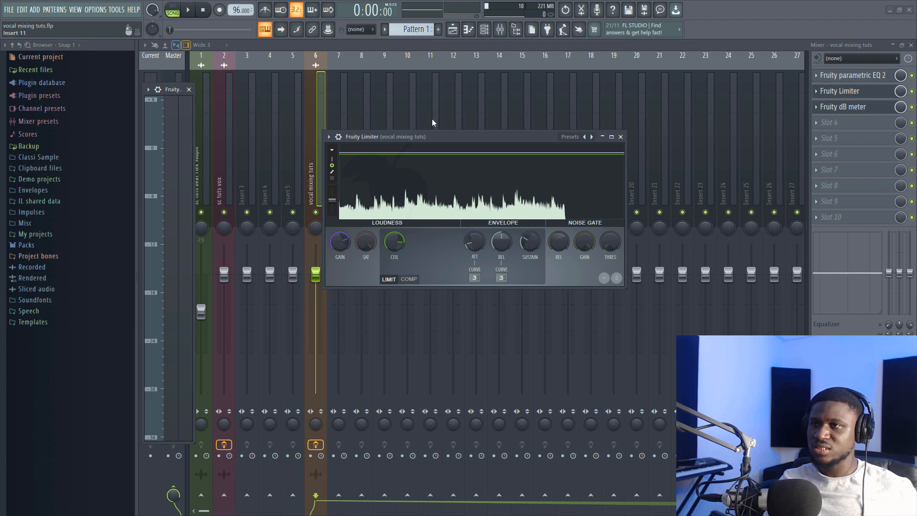
Step: Open the playlist and audition the limited mix from around bar 6
click(451, 34)
click(379, 65)
key(space)
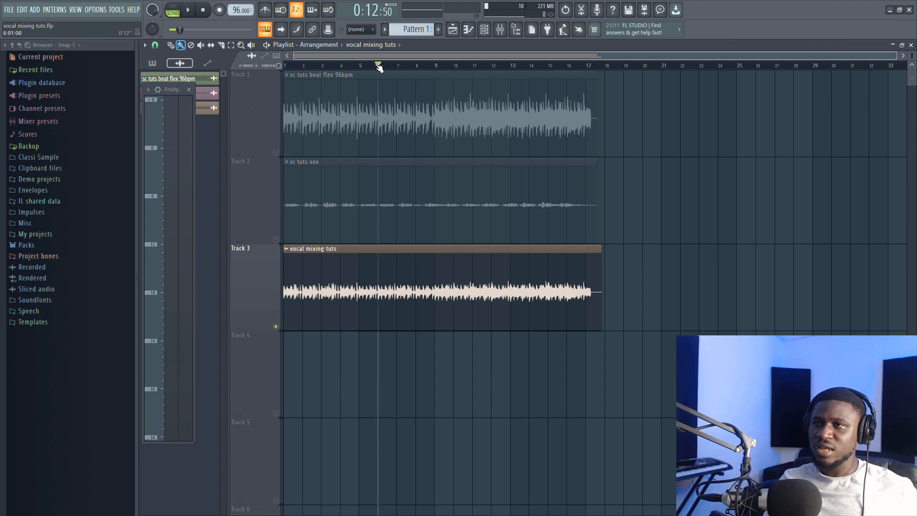
key(space)
Step: Export the full song as "vocal mixing tuts" in the October Mp3 folder, rendering both 24-bit WAV and 320 kbps MP3
click(9, 10)
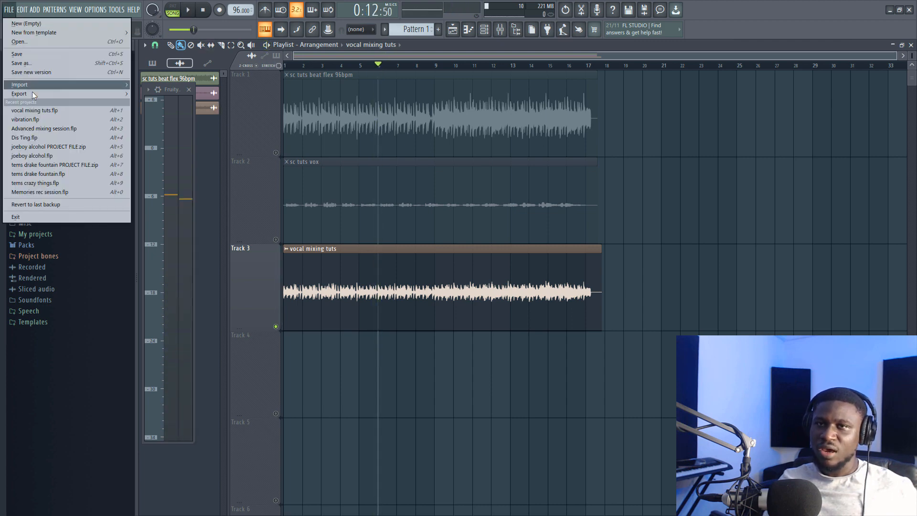
mouse_move(37, 98)
click(167, 101)
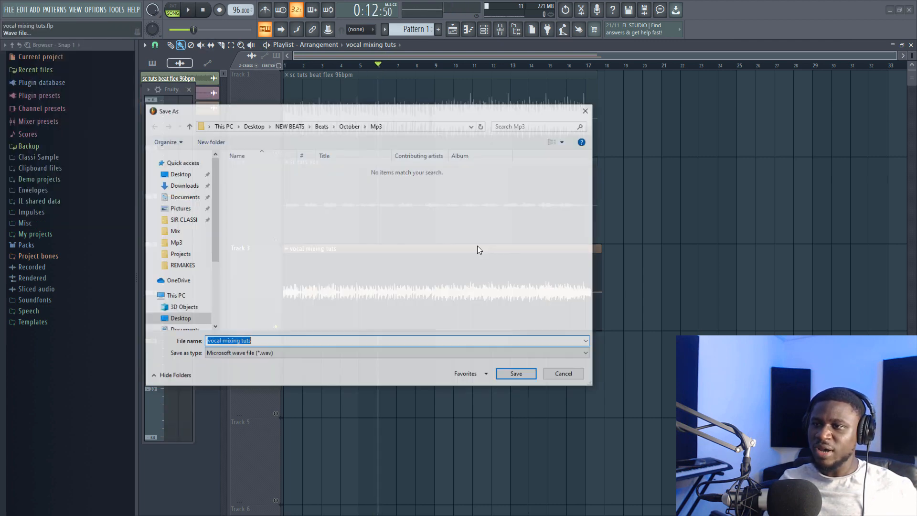
click(514, 374)
click(401, 176)
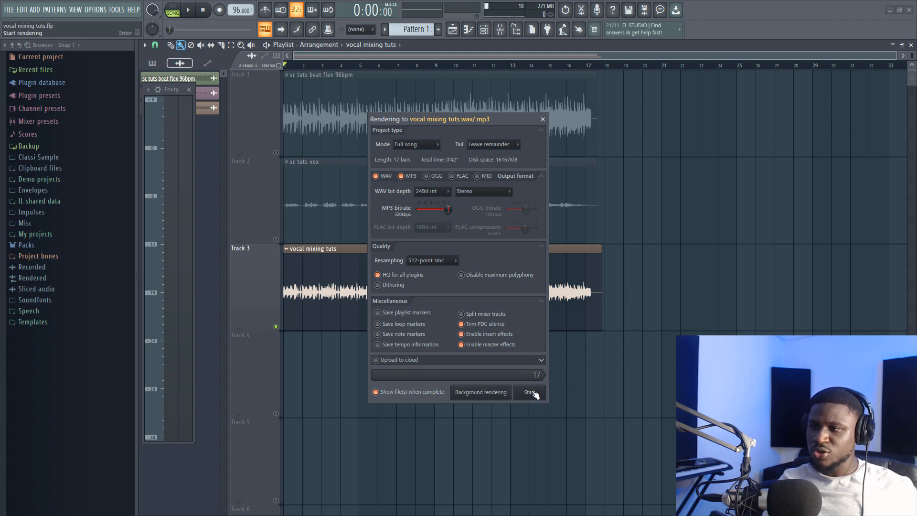
click(530, 392)
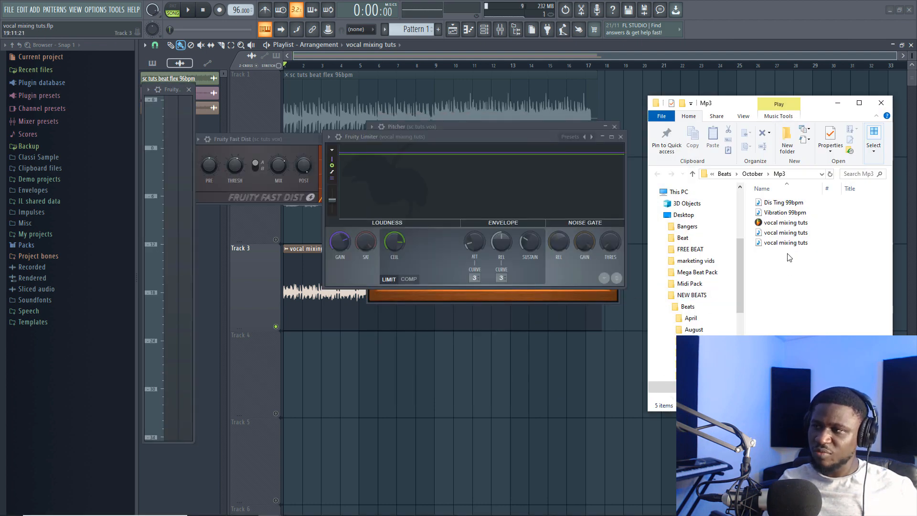
Step: Play the last exported "vocal mixing tuts" wave file in the media player, and close the player
click(780, 244)
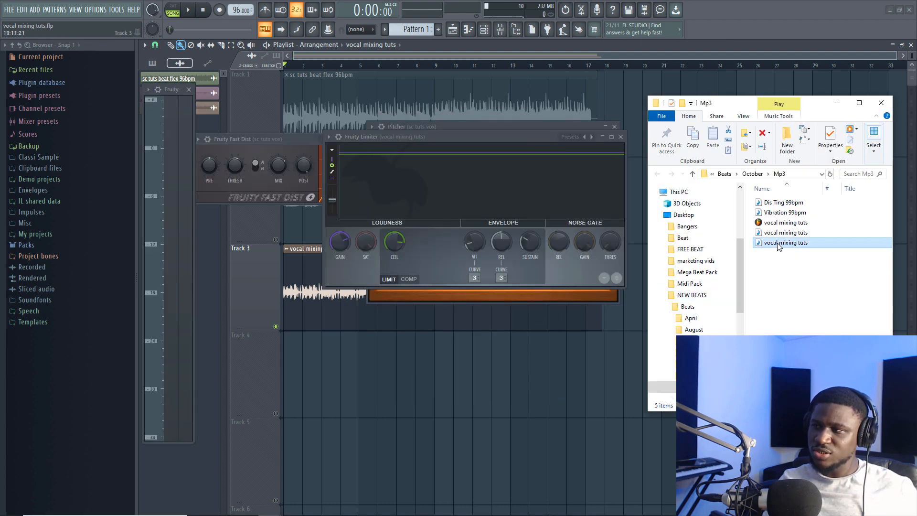
click(782, 235)
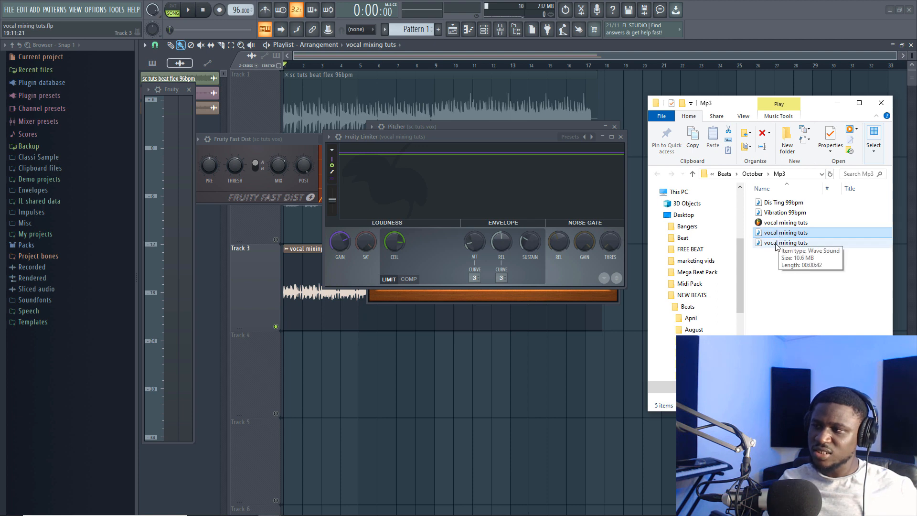
click(777, 243)
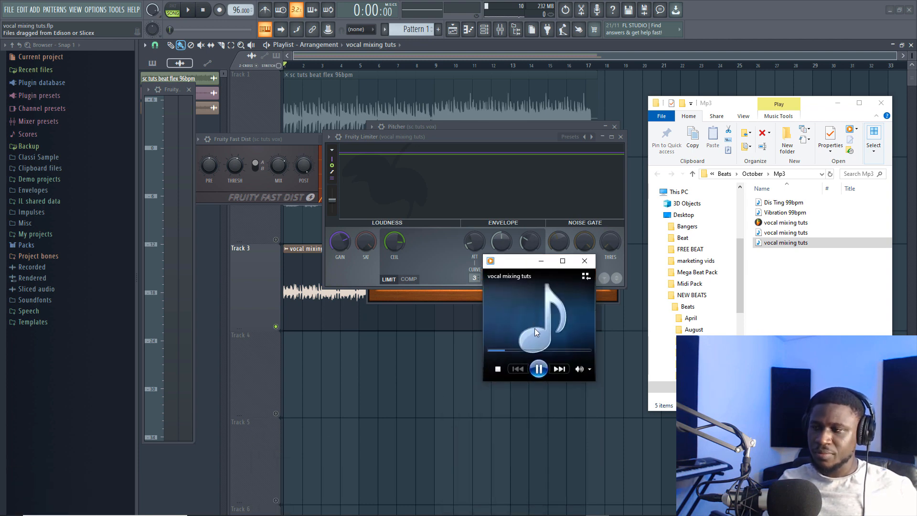
click(581, 264)
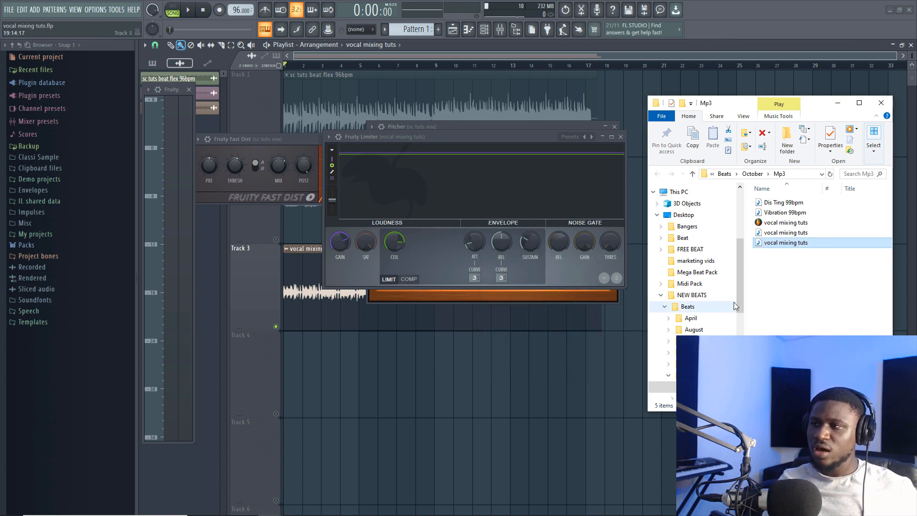